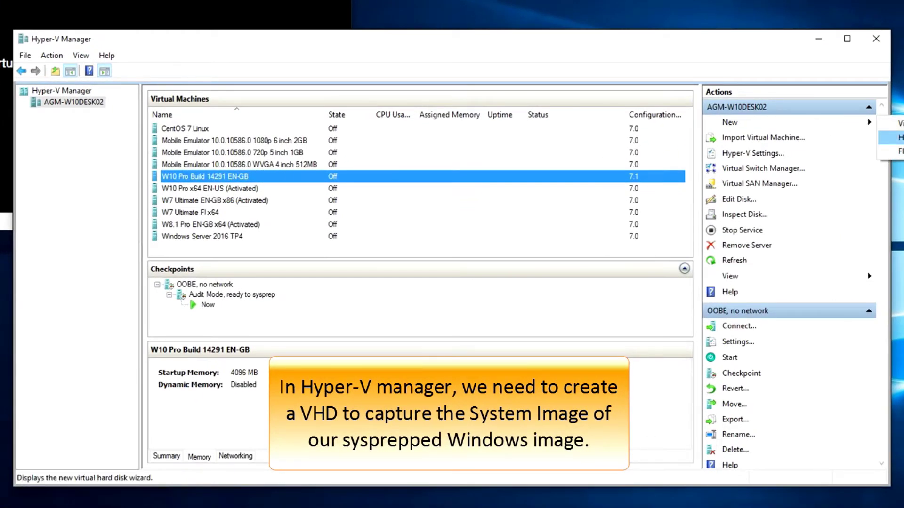
Set up a new virtual hard disk in VHDX format, dynamically expanding, named System Image in the default location.
{"action": "left_click", "coordinate": [897, 138]}
{"action": "key", "text": "Return"}
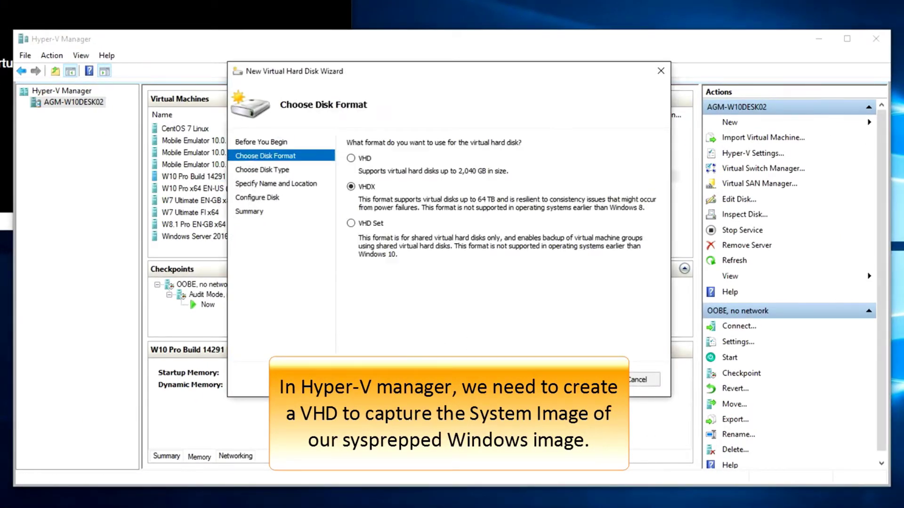
{"action": "key", "text": "Return"}
{"action": "key", "text": "Return"}
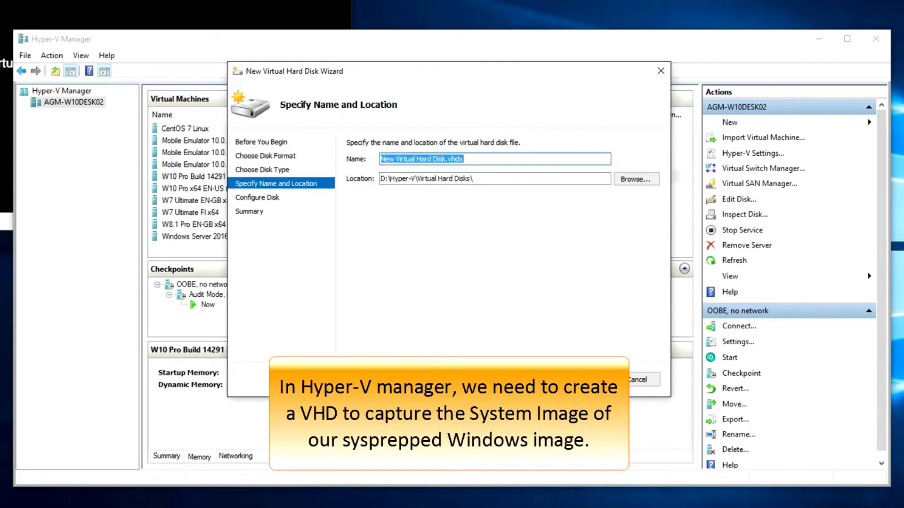
{"action": "type", "text": "Sy"}
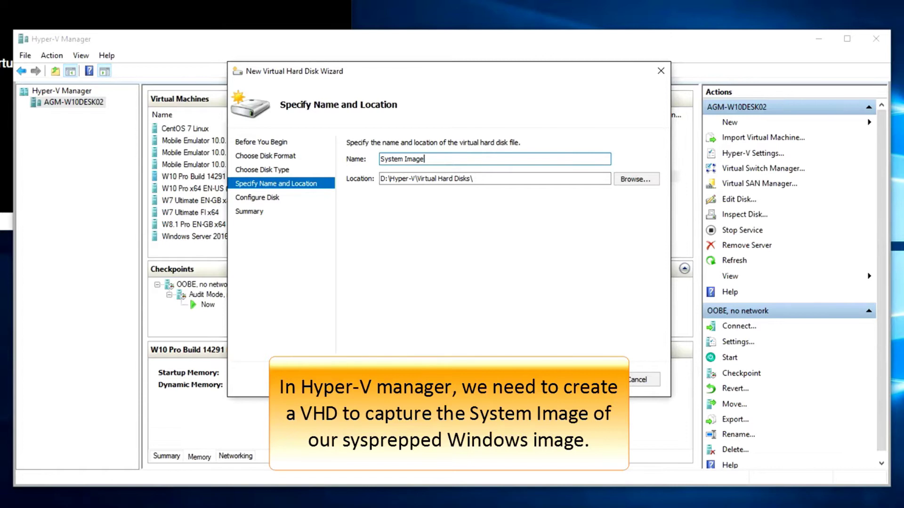
{"action": "type", "text": "stem Image"}
{"action": "left_click", "coordinate": [533, 378]}
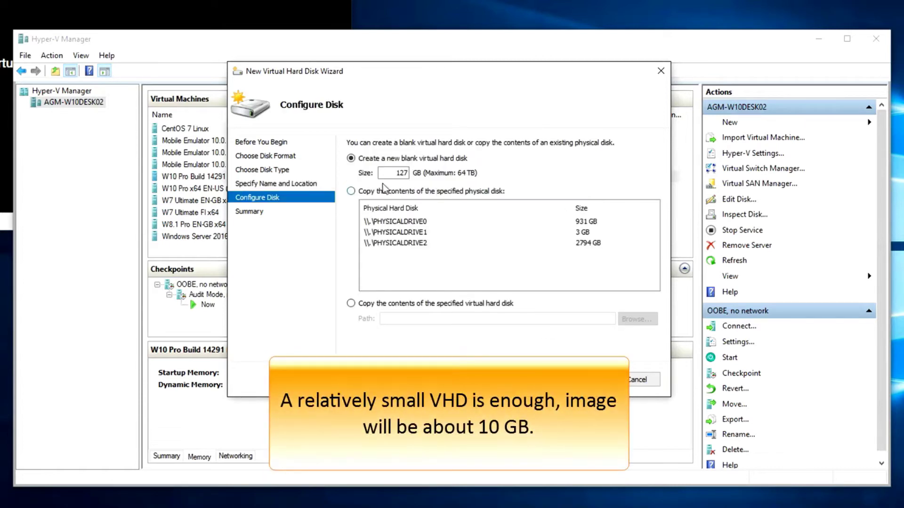
Set the new blank virtual hard disk's size to 40 GB and create it.
{"action": "left_click_drag", "start_coordinate": [382, 172], "coordinate": [421, 172]}
{"action": "type", "text": "40"}
{"action": "left_click", "coordinate": [532, 379]}
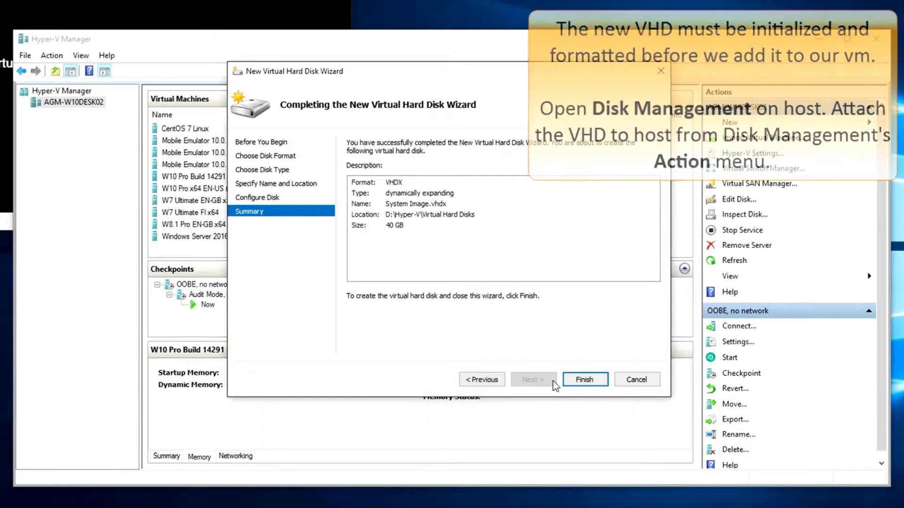
{"action": "left_click", "coordinate": [585, 380]}
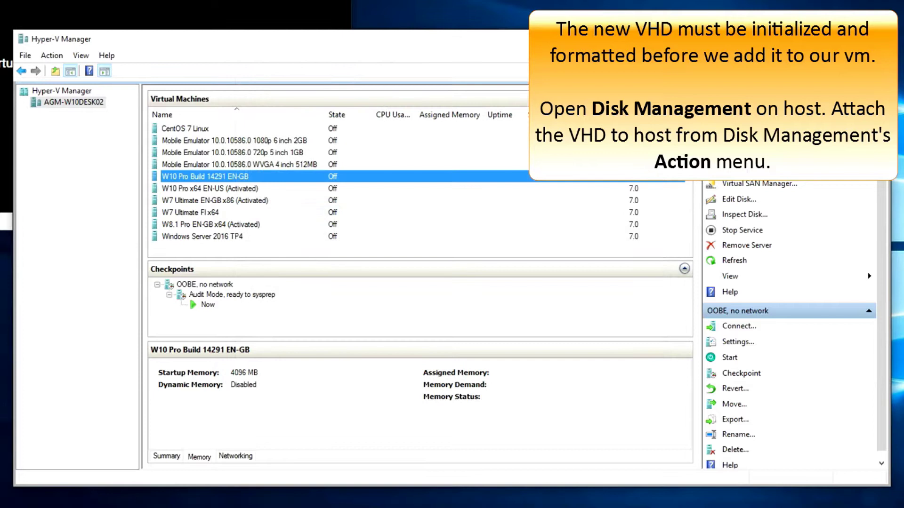
Open Disk Management on the host and attach the System Image virtual disk from the Virtual Hard Disks folder.
{"action": "key", "text": "super+x"}
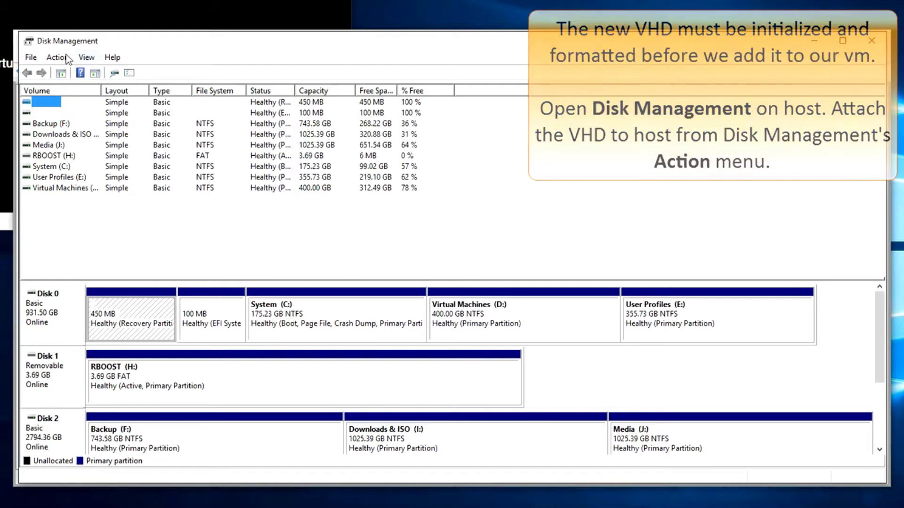
{"action": "left_click", "coordinate": [51, 57]}
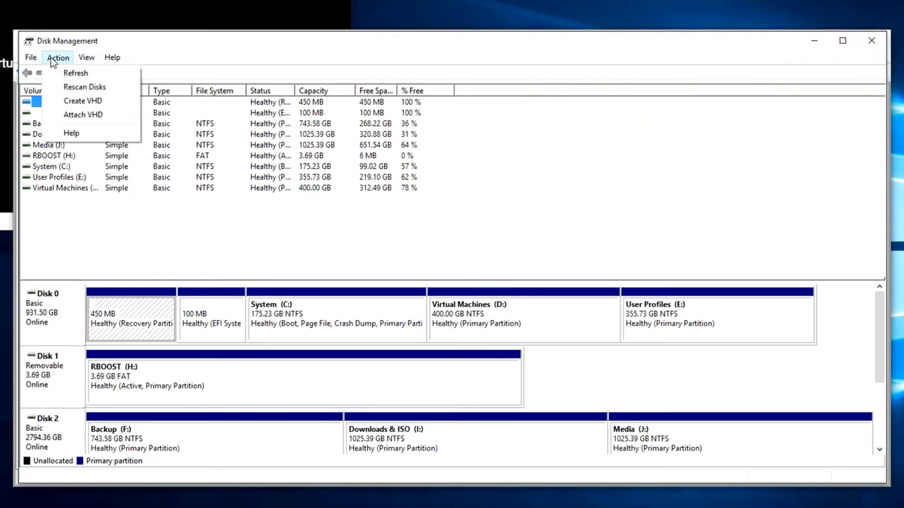
{"action": "left_click", "coordinate": [66, 113]}
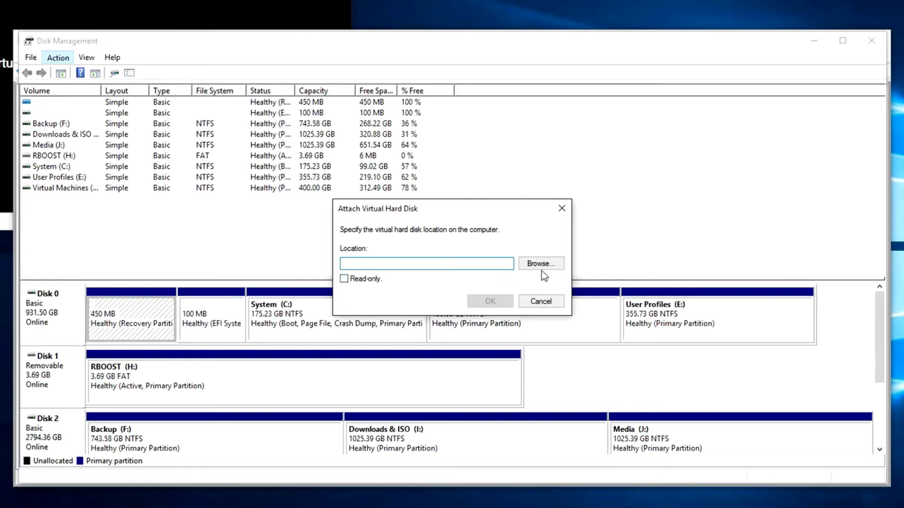
{"action": "left_click", "coordinate": [541, 264]}
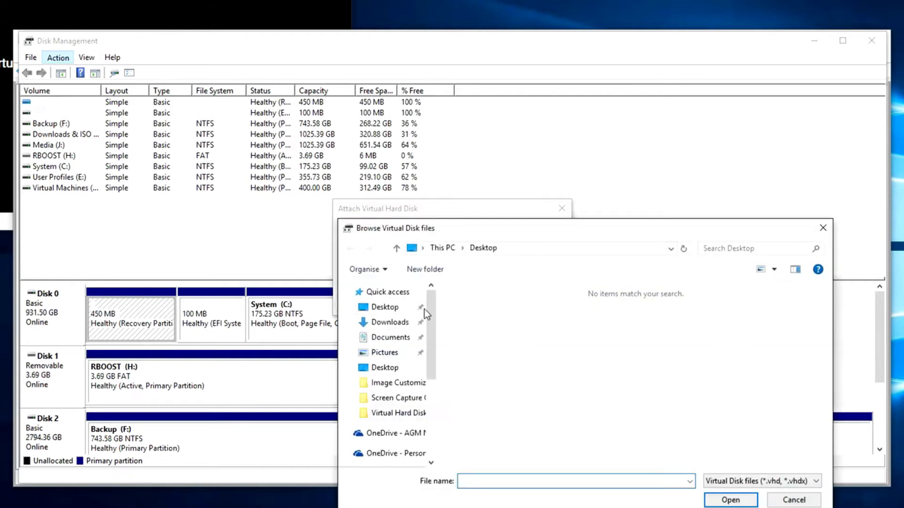
{"action": "left_click", "coordinate": [388, 415]}
{"action": "left_click_drag", "start_coordinate": [478, 233], "coordinate": [353, 135]}
{"action": "double_click", "coordinate": [436, 232]}
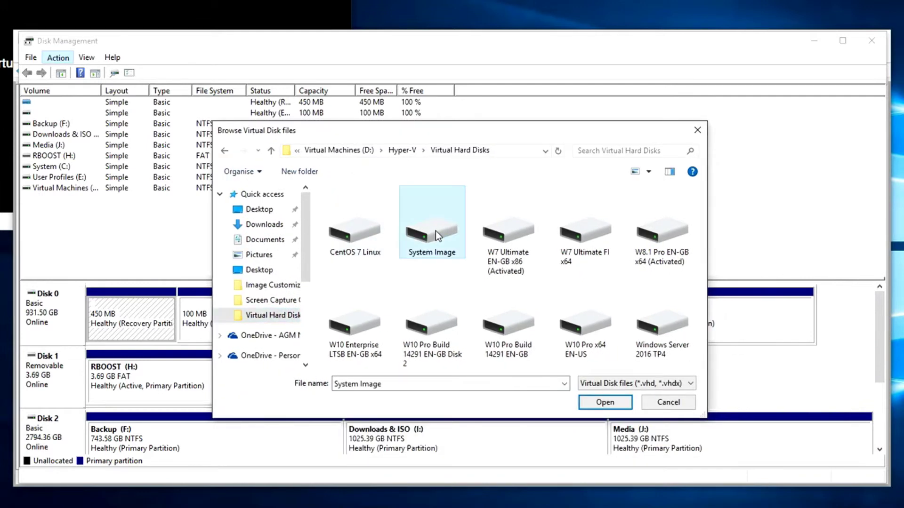
{"action": "left_click", "coordinate": [494, 303]}
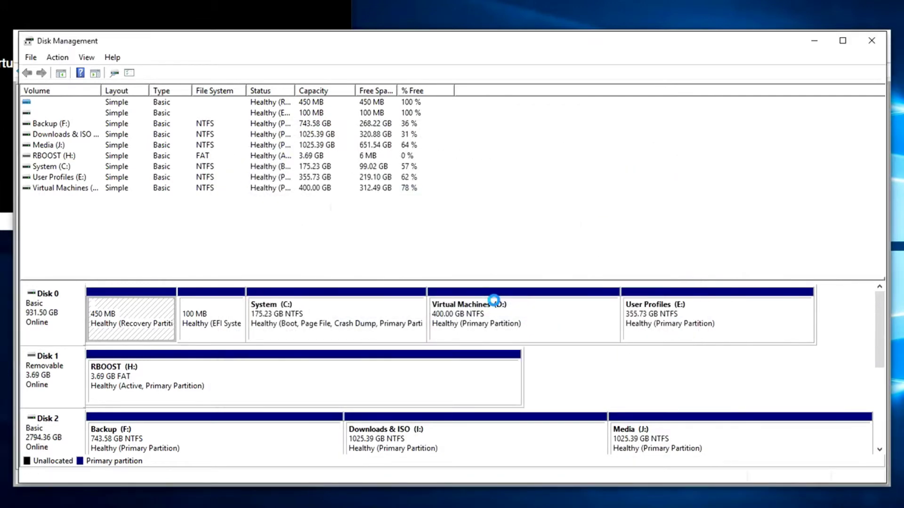
Initialise the newly attached Disk 3 with the GPT (GUID Partition Table) partition style.
{"action": "left_click_drag", "start_coordinate": [878, 300], "coordinate": [874, 345]}
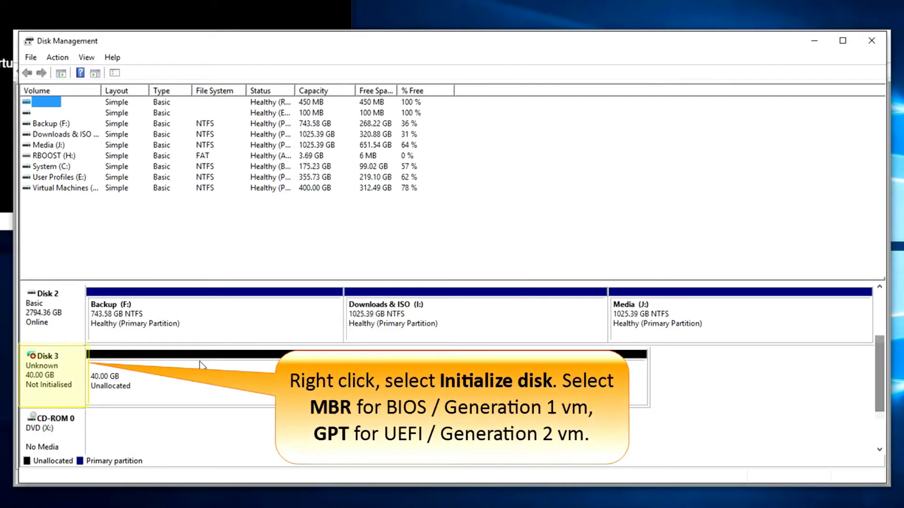
{"action": "left_click", "coordinate": [135, 377]}
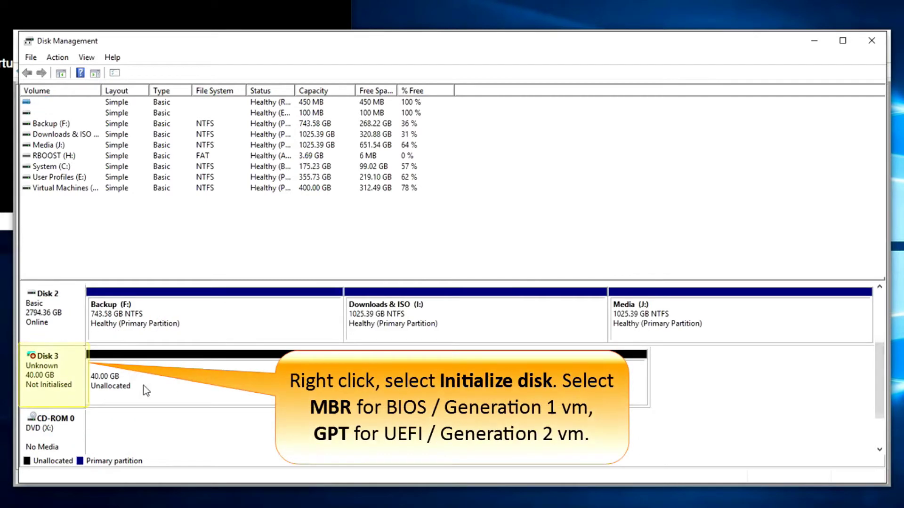
{"action": "right_click", "coordinate": [38, 375]}
{"action": "left_click", "coordinate": [85, 380]}
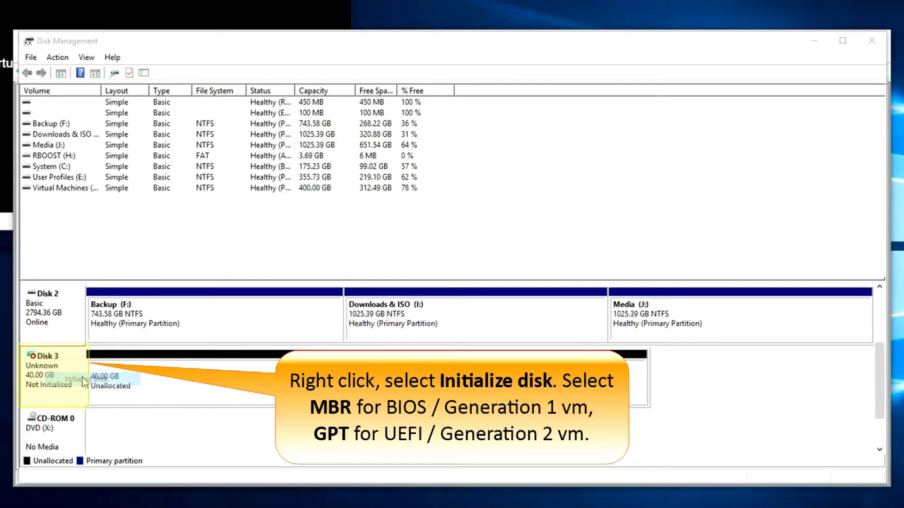
{"action": "left_click", "coordinate": [347, 280]}
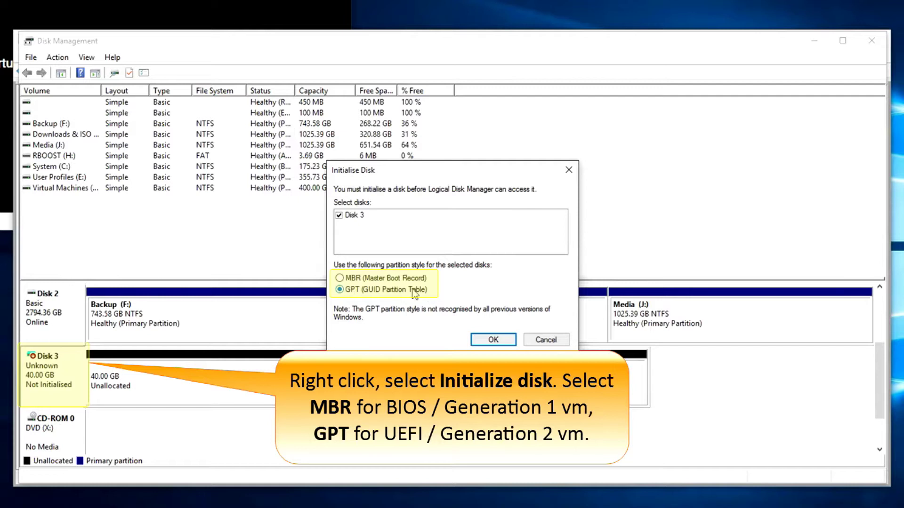
{"action": "left_click", "coordinate": [488, 339]}
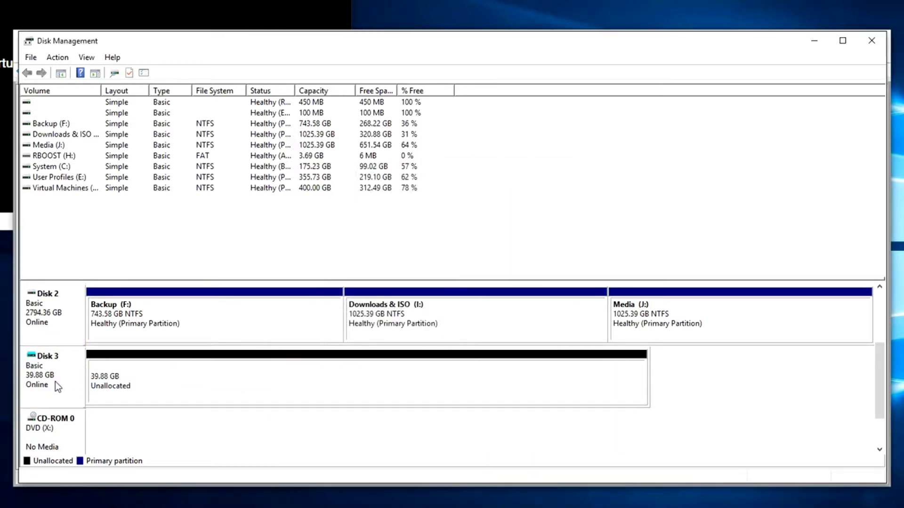
Create a simple volume on Disk 3's unallocated space with drive letter G, quick-formatted as NTFS and labelled System Image.
{"action": "right_click", "coordinate": [177, 374]}
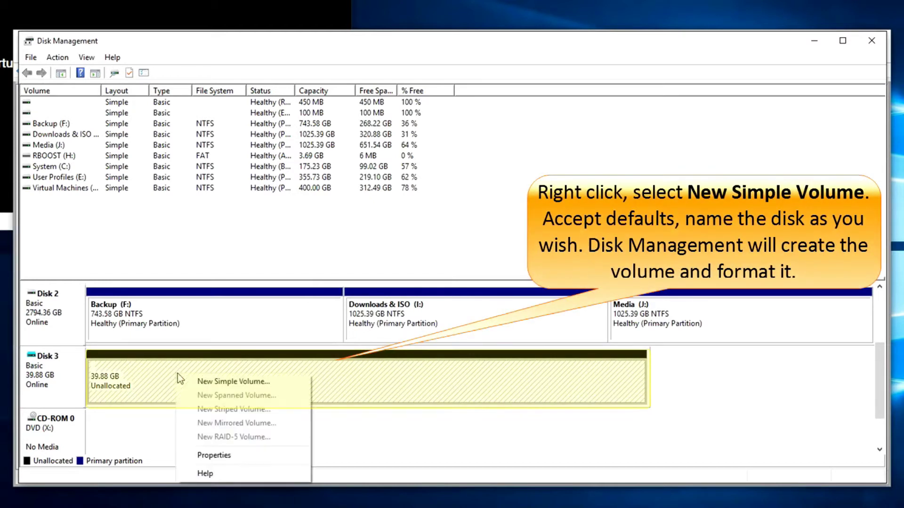
{"action": "left_click", "coordinate": [208, 382]}
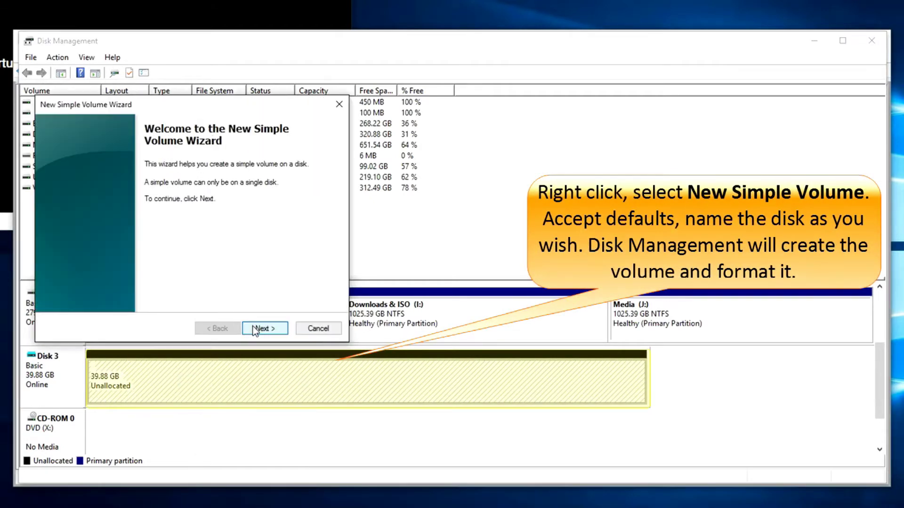
{"action": "left_click", "coordinate": [259, 330]}
{"action": "left_click", "coordinate": [259, 329]}
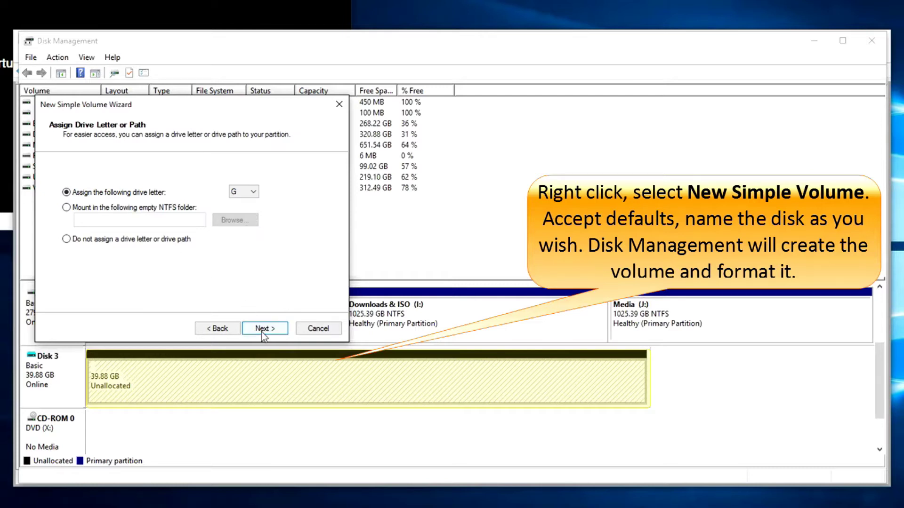
{"action": "left_click", "coordinate": [262, 328]}
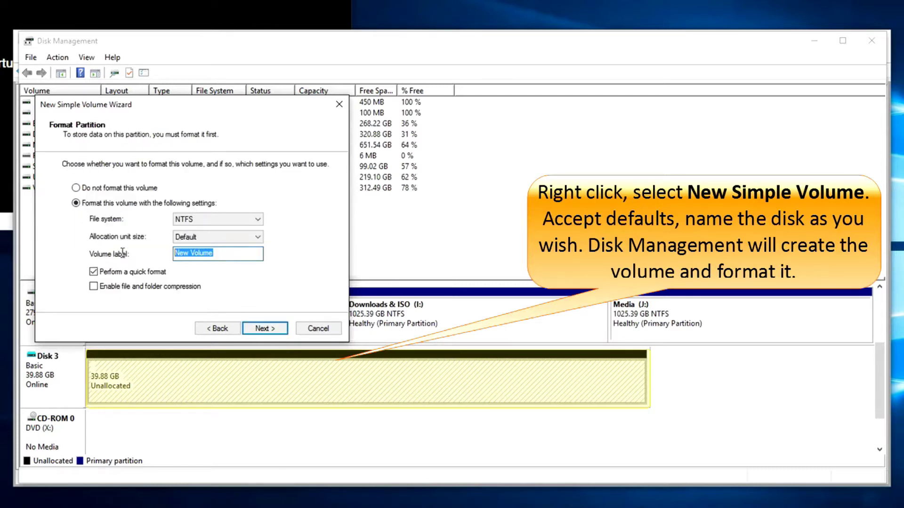
{"action": "type", "text": "System Imag"}
{"action": "key", "text": "Return"}
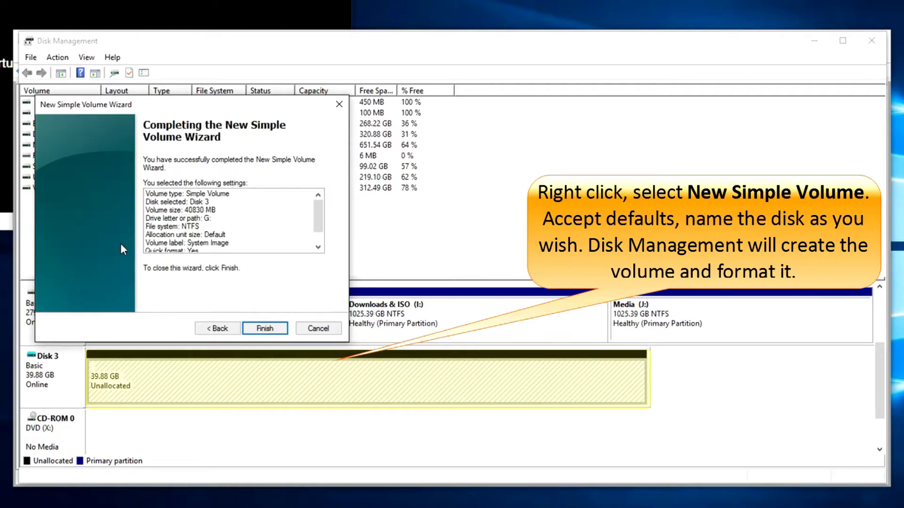
{"action": "left_click", "coordinate": [263, 331]}
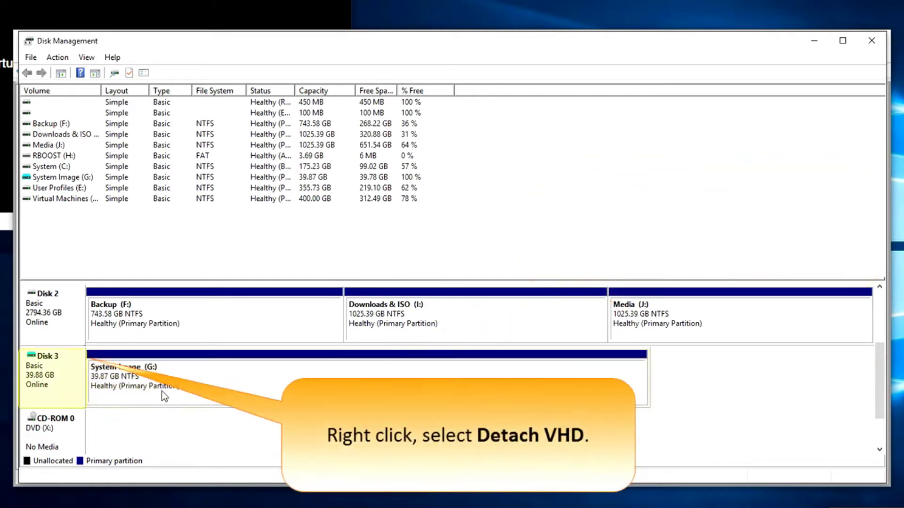
Detach the System Image virtual hard disk (Disk 3) from the host and close Disk Management.
{"action": "right_click", "coordinate": [47, 385]}
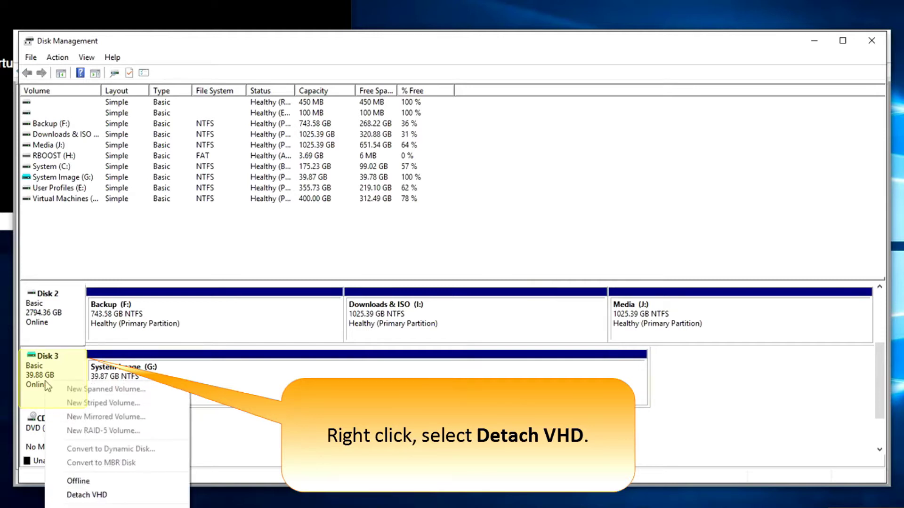
{"action": "left_click", "coordinate": [108, 495]}
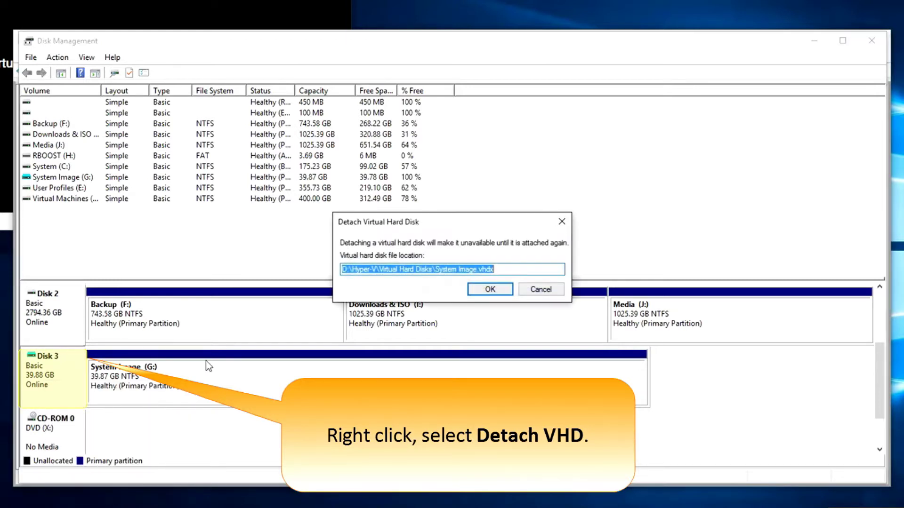
{"action": "left_click", "coordinate": [490, 289]}
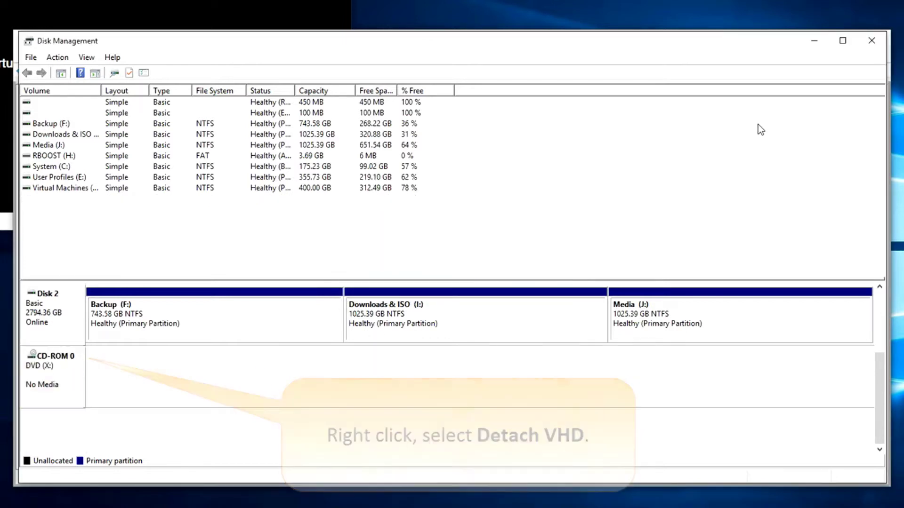
{"action": "left_click", "coordinate": [870, 44]}
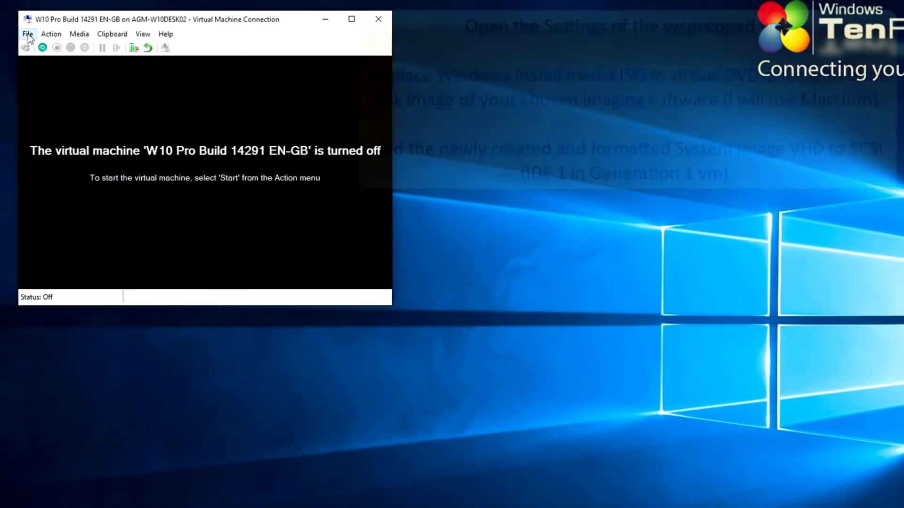
In the W10 Pro Build 14291 EN-GB virtual machine's settings, replace the DVD drive's image file with Rescue_x64.iso.
{"action": "left_click", "coordinate": [28, 34]}
{"action": "left_click", "coordinate": [44, 50]}
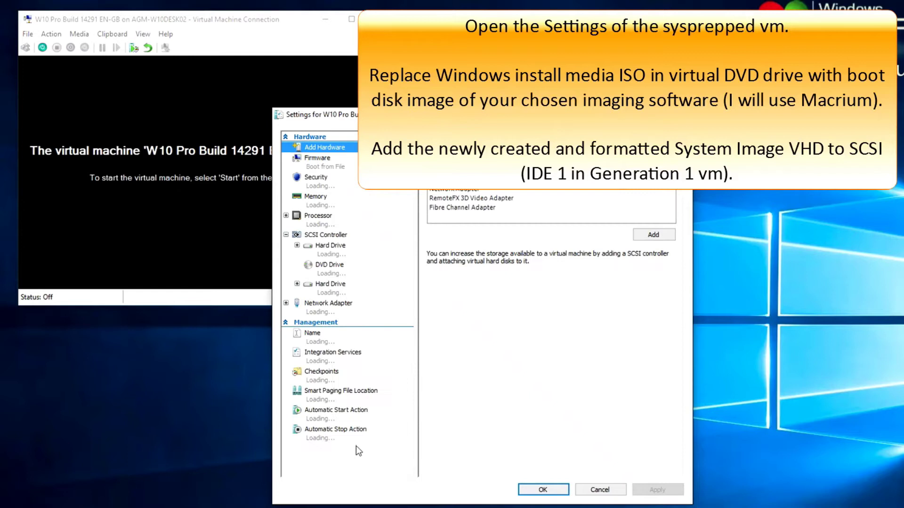
{"action": "left_click", "coordinate": [327, 266]}
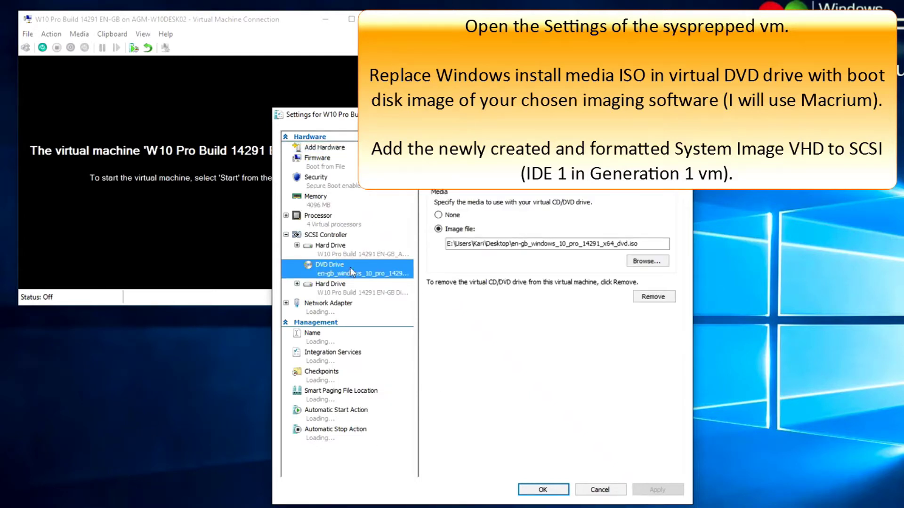
{"action": "left_click", "coordinate": [654, 260]}
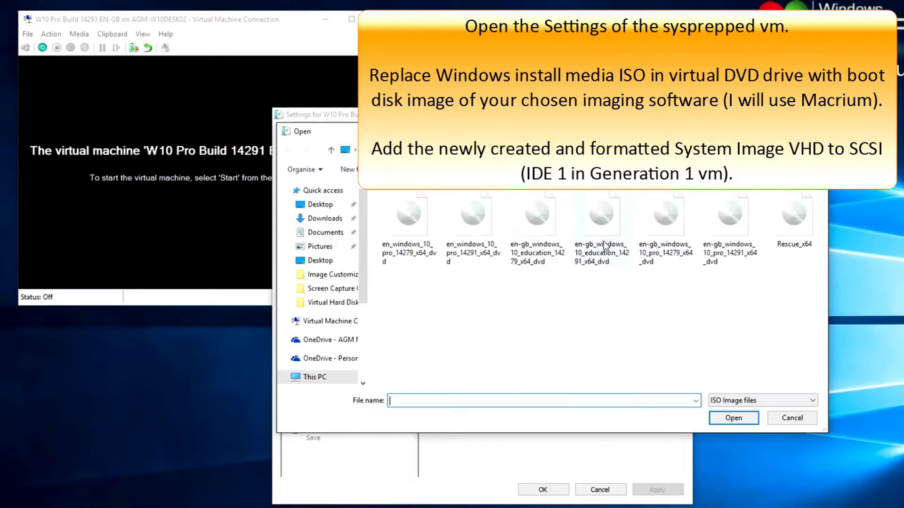
{"action": "left_click", "coordinate": [787, 228]}
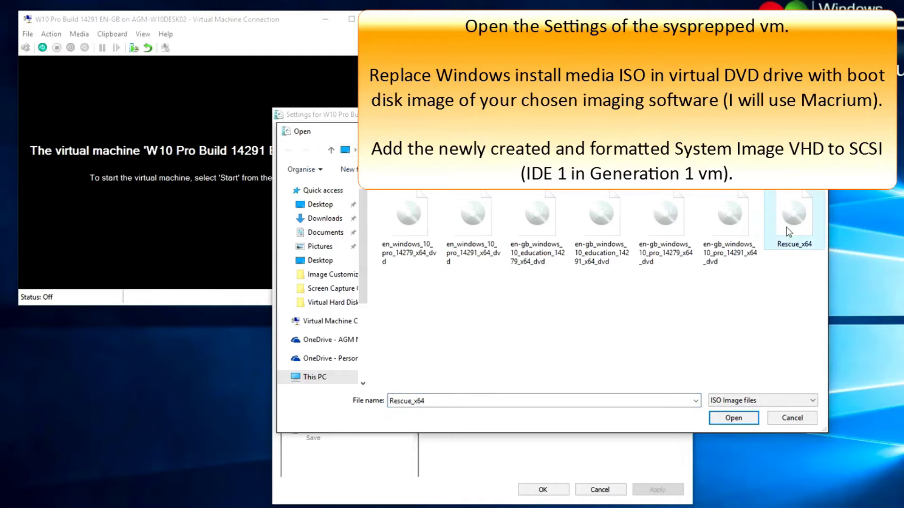
{"action": "double_click", "coordinate": [797, 200]}
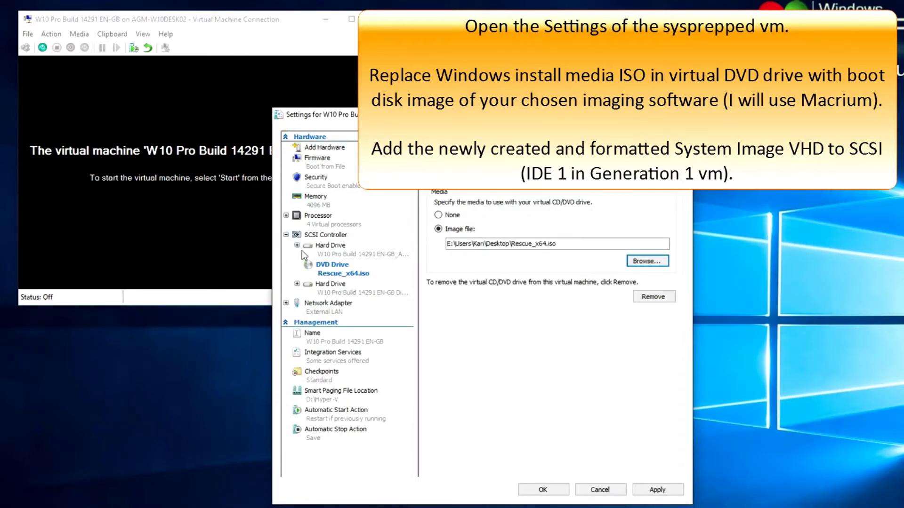
Add a hard drive using System Image.vhdx to the virtual machine's SCSI controller and save the settings.
{"action": "left_click", "coordinate": [319, 233]}
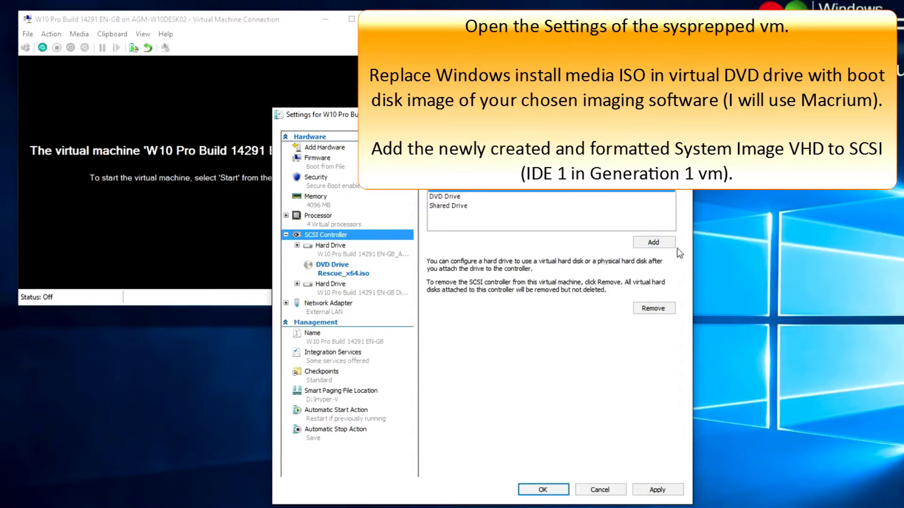
{"action": "left_click", "coordinate": [657, 242]}
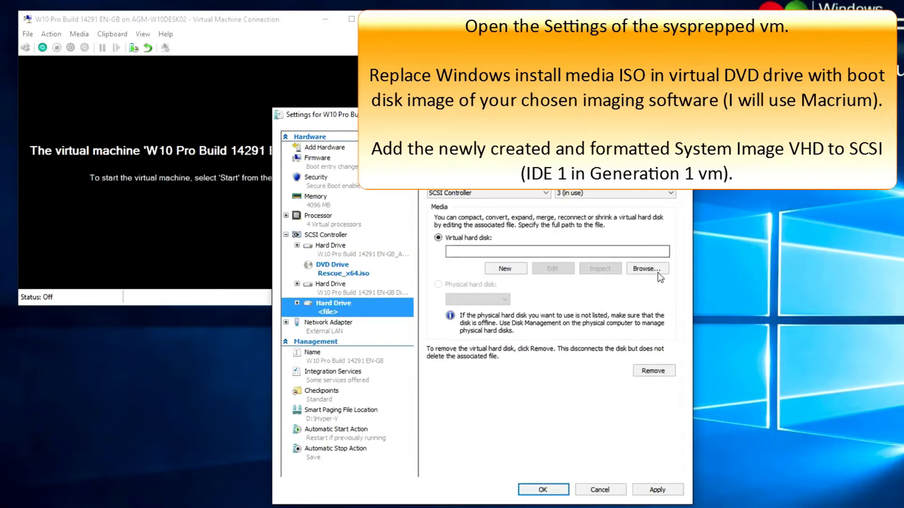
{"action": "left_click", "coordinate": [658, 268]}
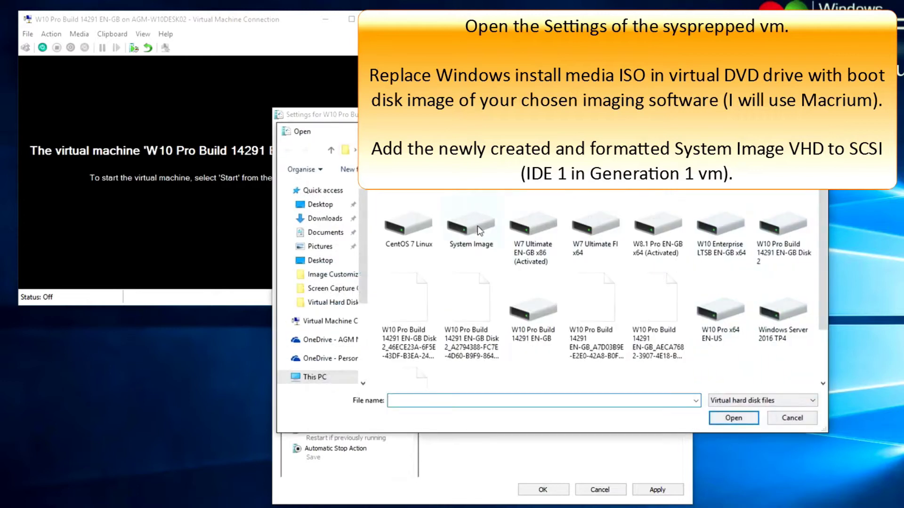
{"action": "left_click", "coordinate": [478, 230]}
{"action": "left_click", "coordinate": [721, 419]}
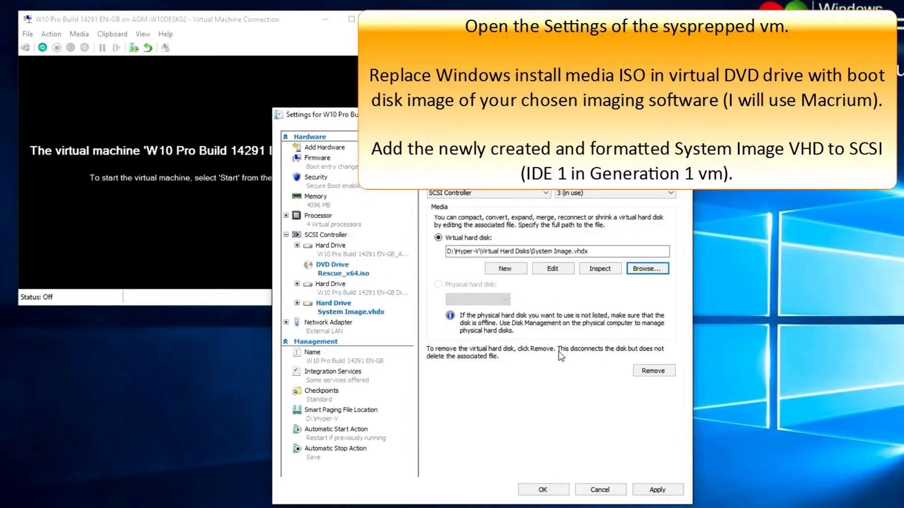
{"action": "left_click", "coordinate": [541, 490]}
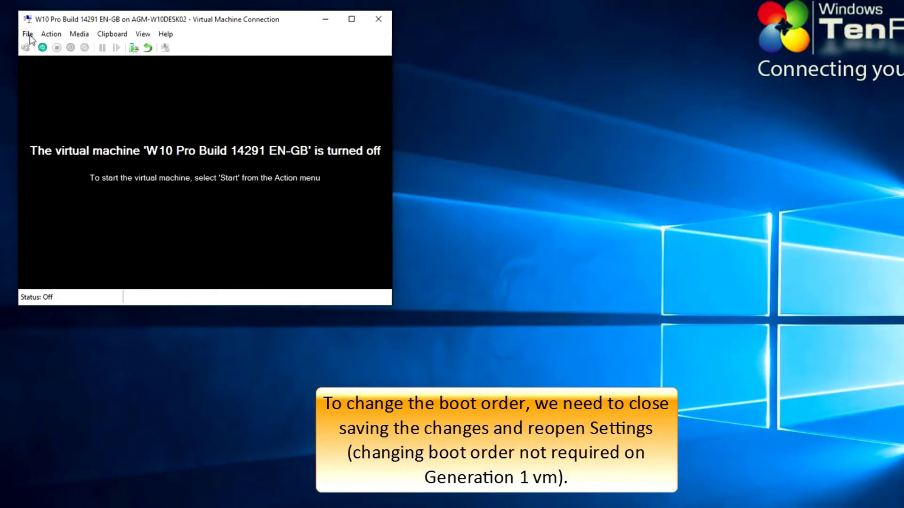
Move the DVD drive with Rescue_x64.iso to first place in the virtual machine's firmware boot order and save.
{"action": "left_click", "coordinate": [28, 34]}
{"action": "left_click", "coordinate": [30, 48]}
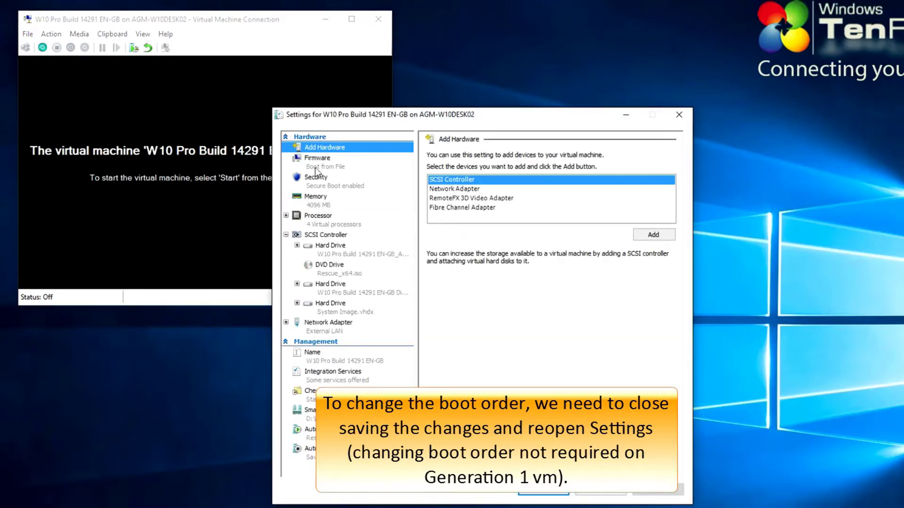
{"action": "left_click", "coordinate": [315, 160]}
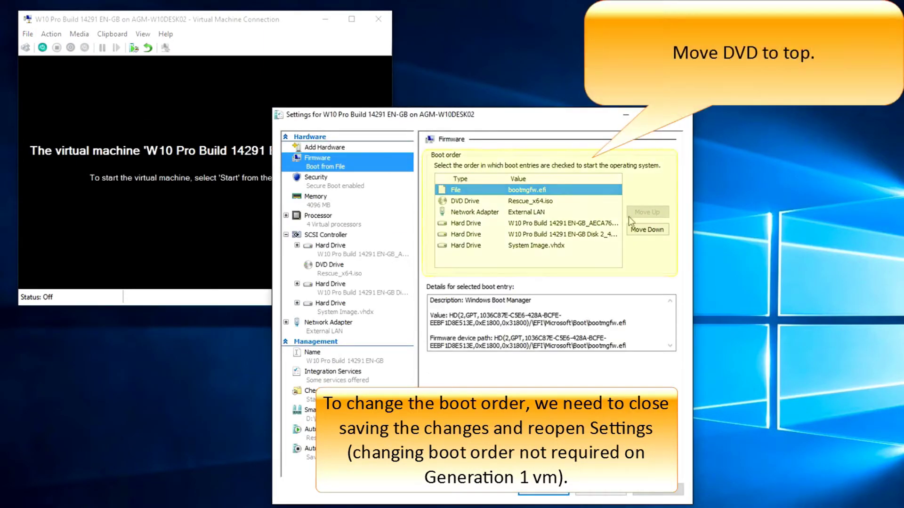
{"action": "left_click", "coordinate": [543, 205]}
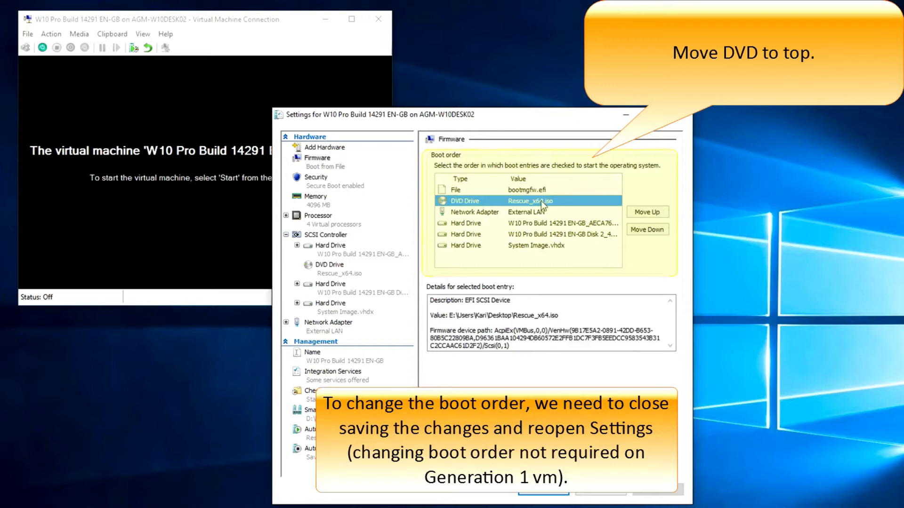
{"action": "left_click", "coordinate": [633, 215]}
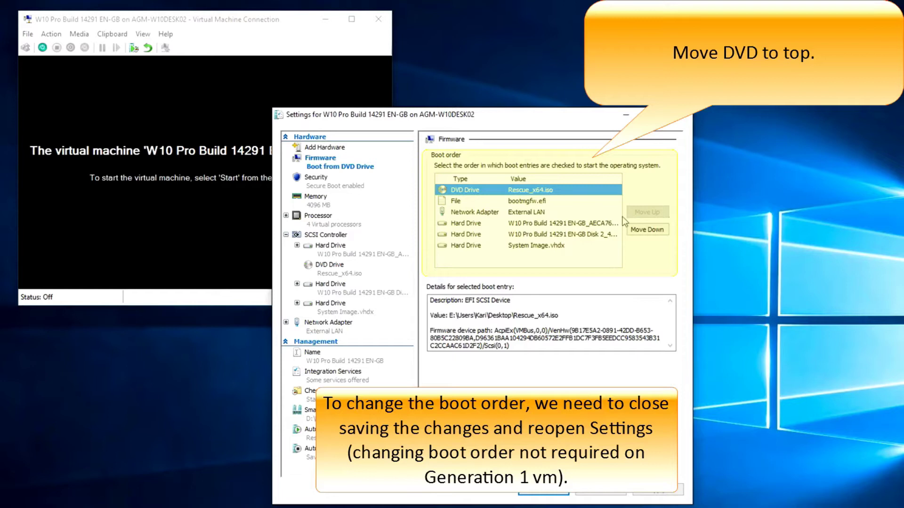
{"action": "left_click", "coordinate": [552, 492]}
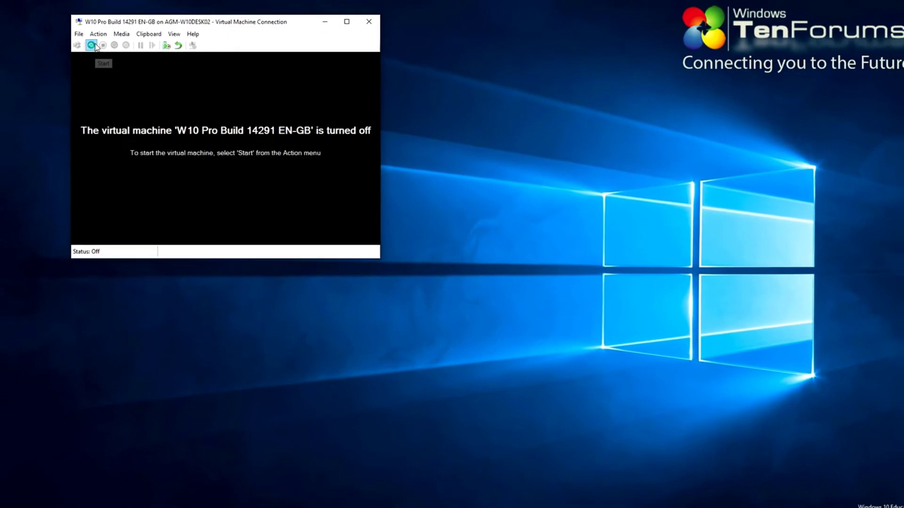
Start the virtual machine, boot it from the rescue DVD and show it in full screen mode.
{"action": "left_click", "coordinate": [42, 48]}
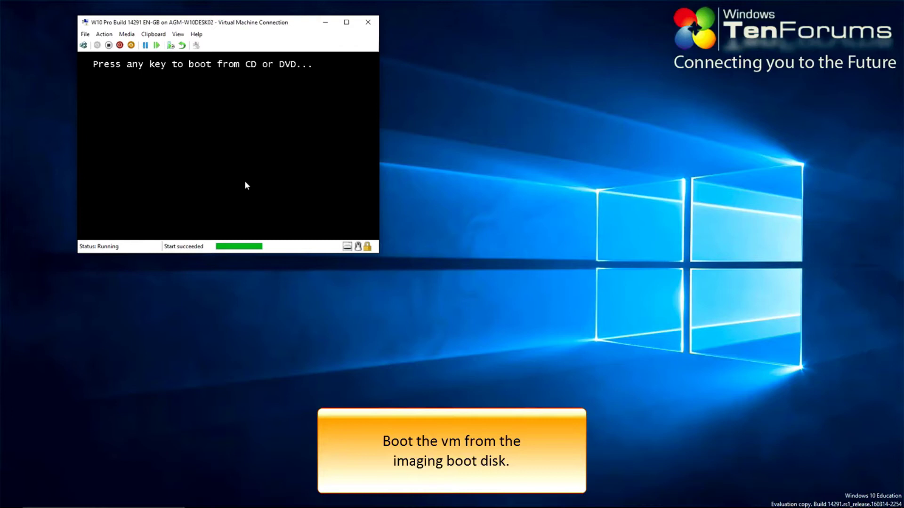
{"action": "key", "text": "Return"}
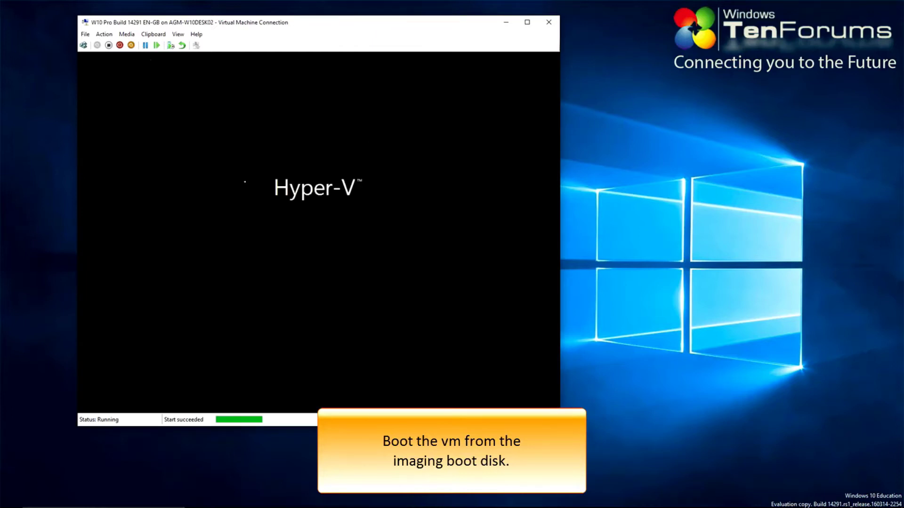
{"action": "left_click", "coordinate": [184, 35]}
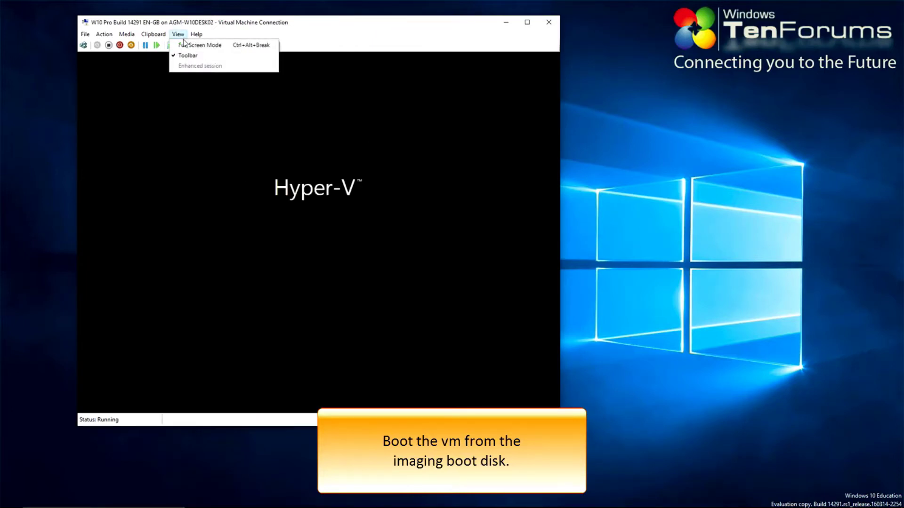
{"action": "left_click", "coordinate": [186, 45]}
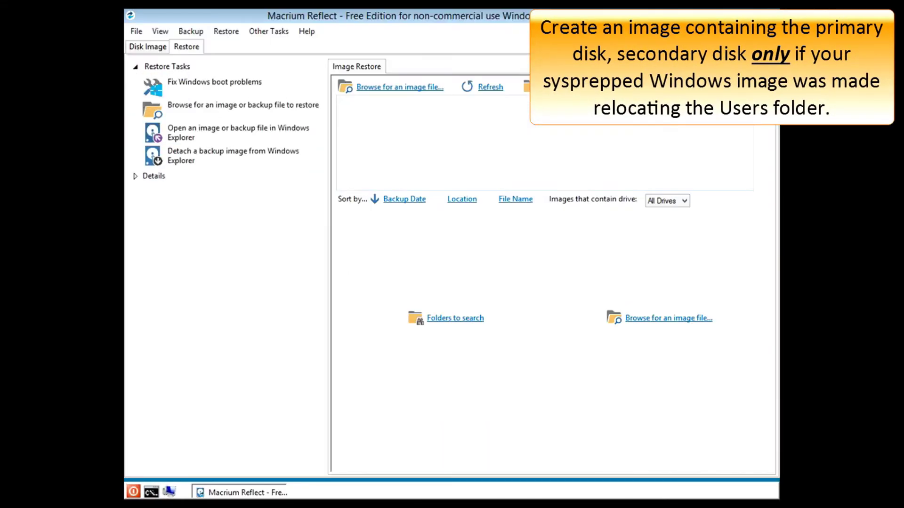
Exclude GPT Disk 3 (System Image) from the backup source and start a disk image of the remaining selected disks.
{"action": "left_click", "coordinate": [152, 47]}
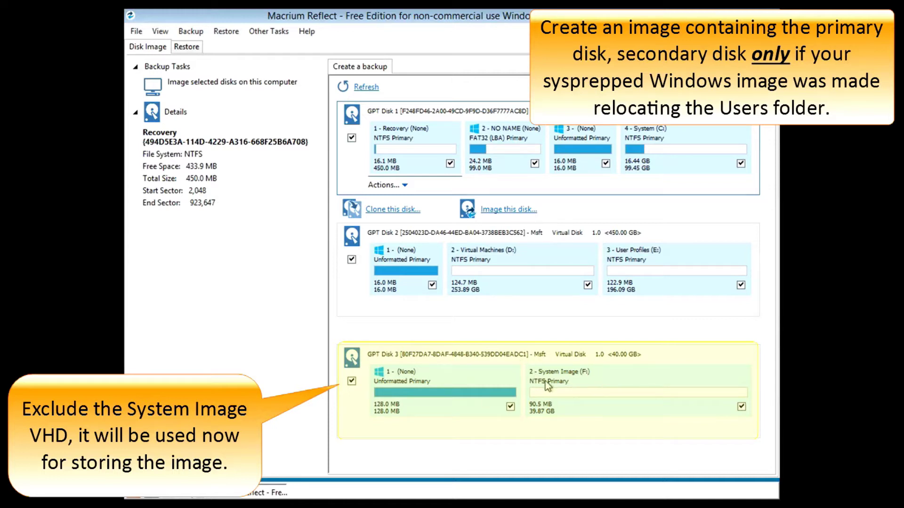
{"action": "left_click", "coordinate": [352, 381]}
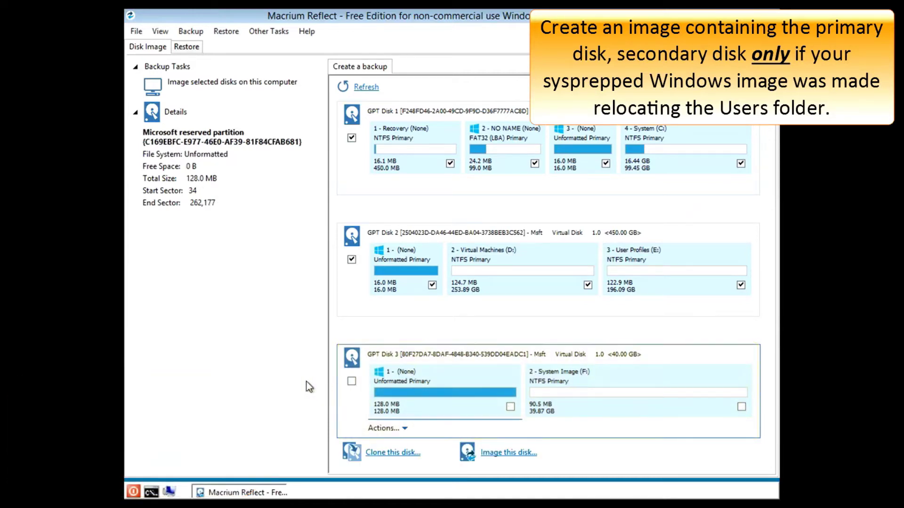
{"action": "left_click", "coordinate": [207, 87]}
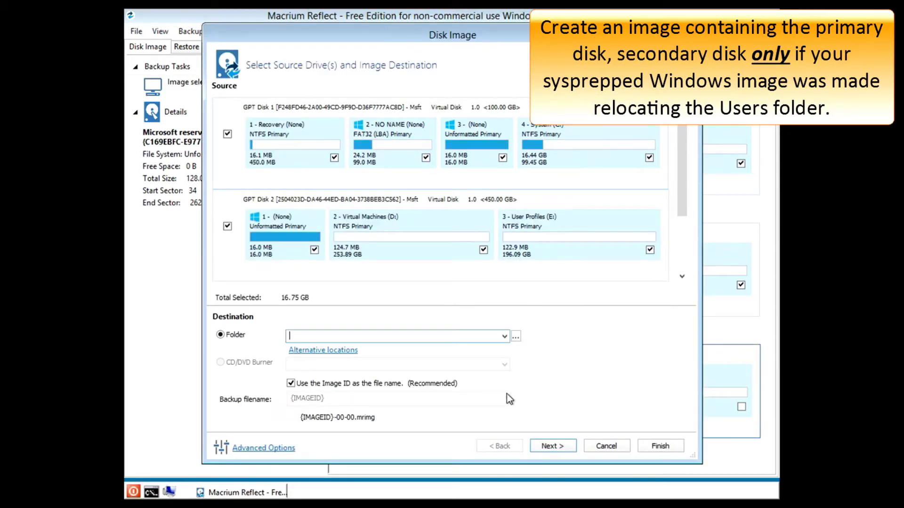
Set the image destination to the System Image (F:) volume, check the source disks and run the backup.
{"action": "left_click", "coordinate": [515, 336]}
{"action": "scroll", "coordinate": [457, 267], "scroll_direction": "down", "scroll_amount": 2}
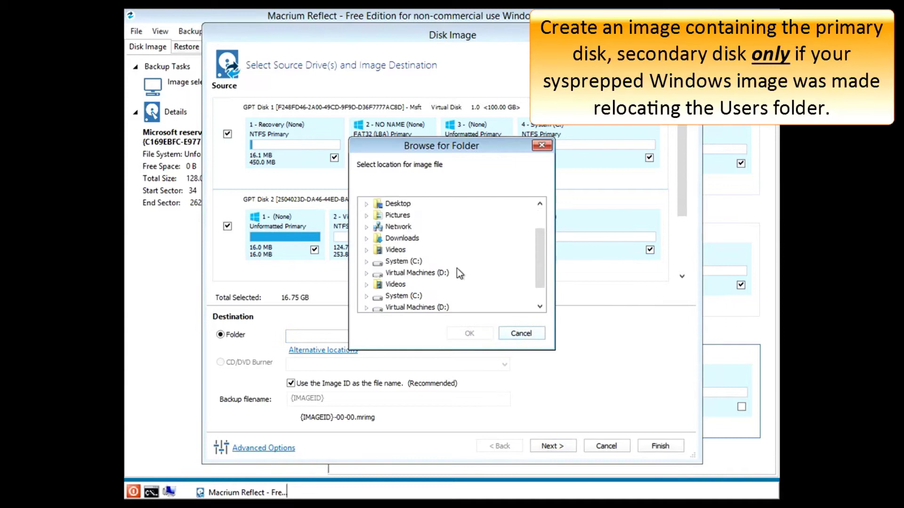
{"action": "left_click", "coordinate": [437, 278]}
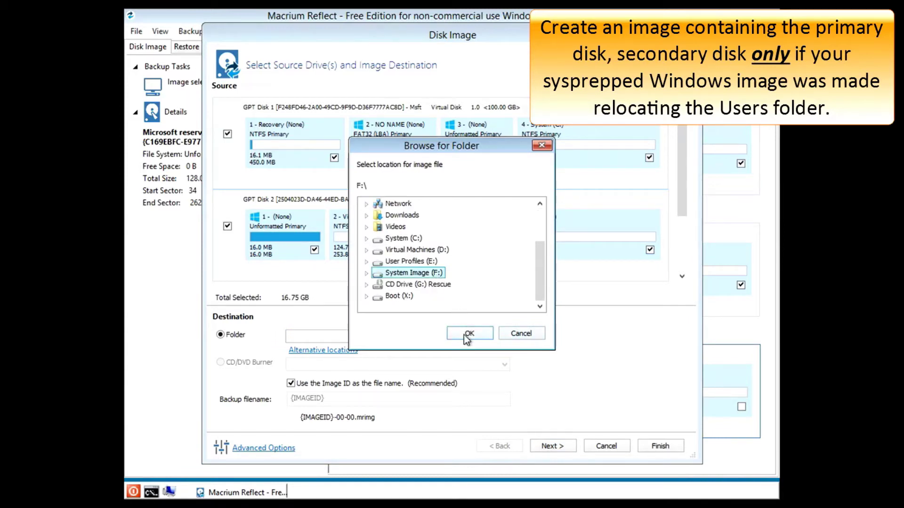
{"action": "left_click", "coordinate": [465, 333]}
{"action": "left_click_drag", "start_coordinate": [685, 182], "coordinate": [684, 234]}
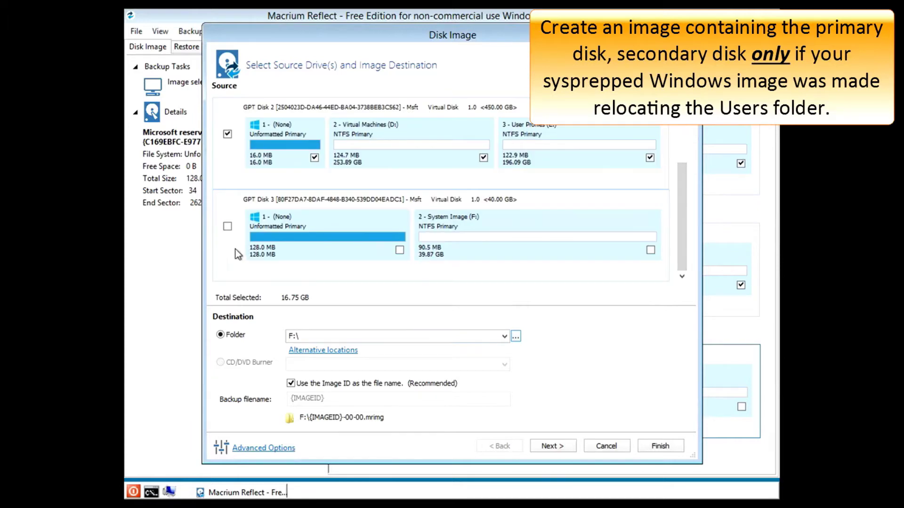
{"action": "left_click_drag", "start_coordinate": [679, 229], "coordinate": [677, 139]}
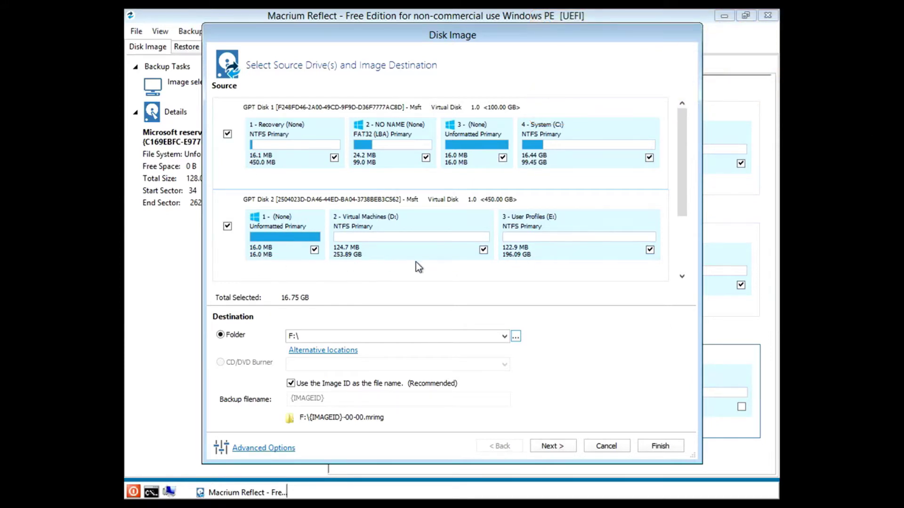
{"action": "left_click", "coordinate": [661, 446]}
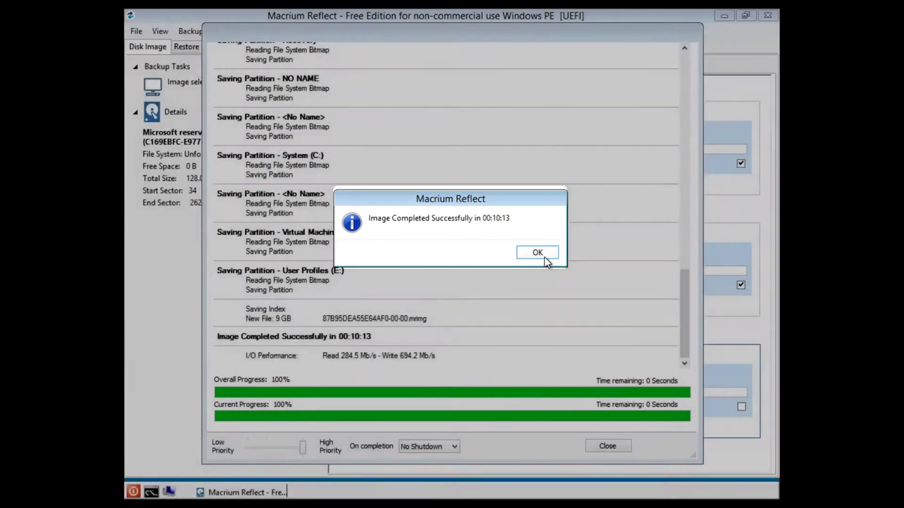
Dismiss the imaging completion message, leave full screen mode and turn off the virtual machine.
{"action": "left_click", "coordinate": [544, 257]}
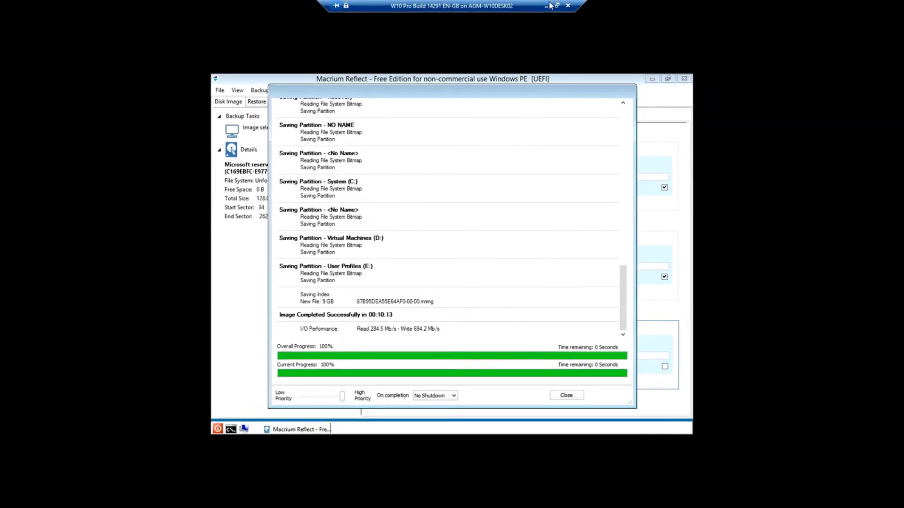
{"action": "left_click", "coordinate": [556, 7]}
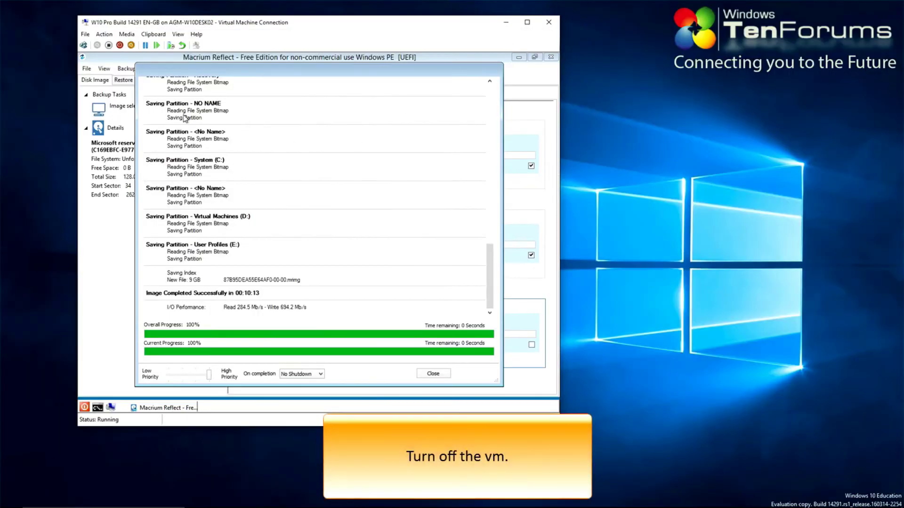
{"action": "left_click", "coordinate": [109, 46]}
{"action": "left_click", "coordinate": [333, 240]}
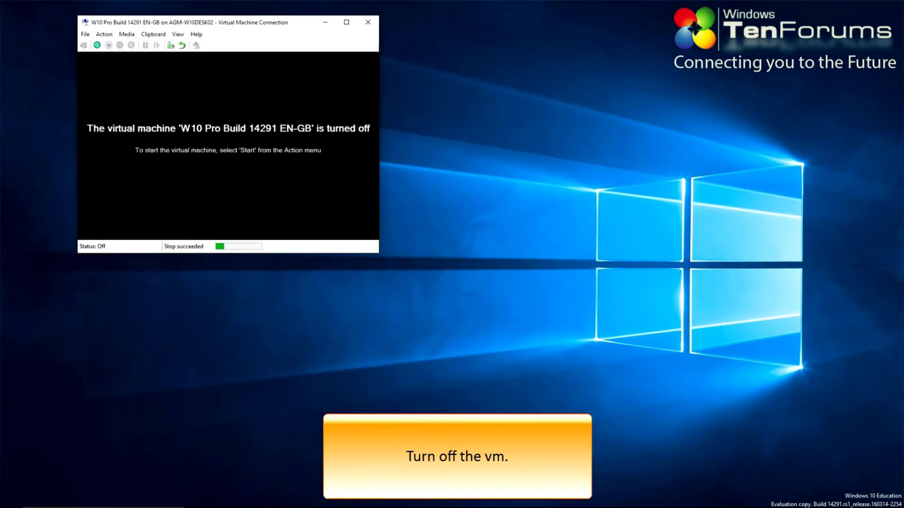
Switch to Alarms & Clock and pause the running stopwatch.
{"action": "key", "text": "alt+Tab"}
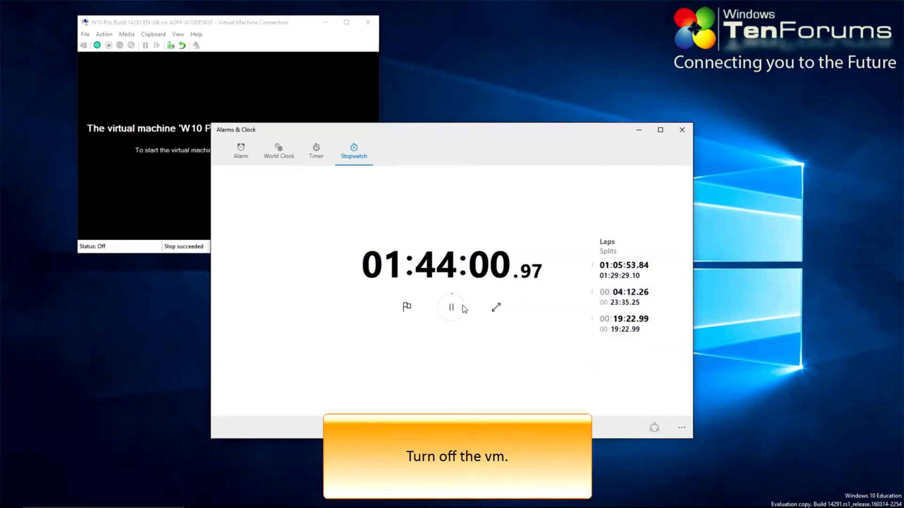
{"action": "left_click", "coordinate": [452, 309]}
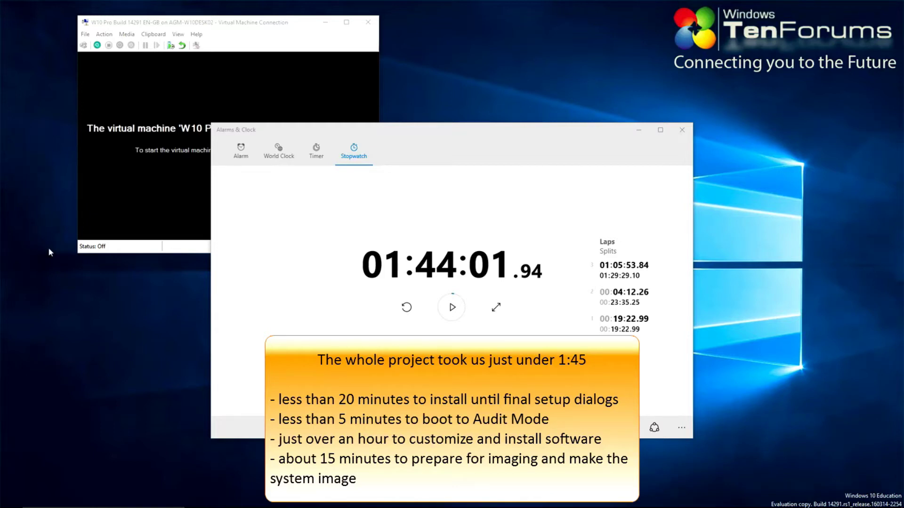
Remove the DVD drive with Rescue_x64.iso and the System Image.vhdx hard drive from the virtual machine and save the settings.
{"action": "left_click", "coordinate": [85, 34]}
{"action": "left_click", "coordinate": [94, 44]}
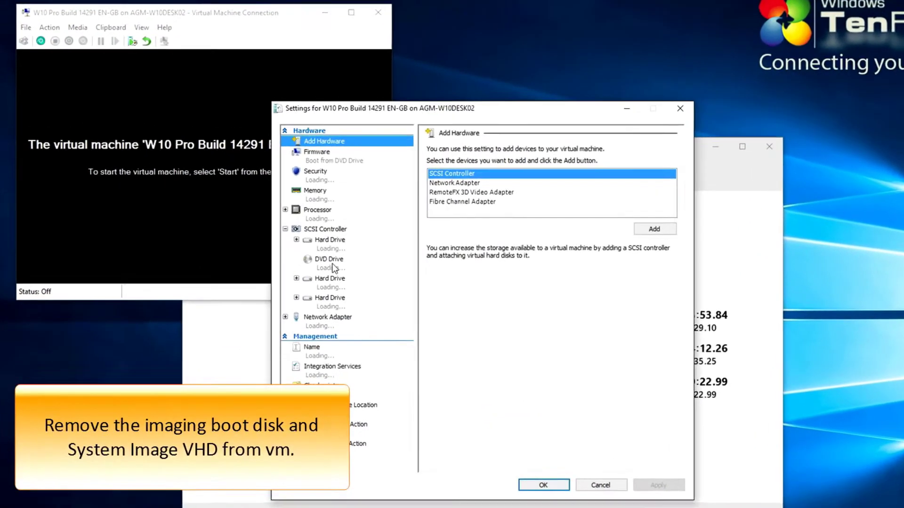
{"action": "left_click", "coordinate": [332, 264]}
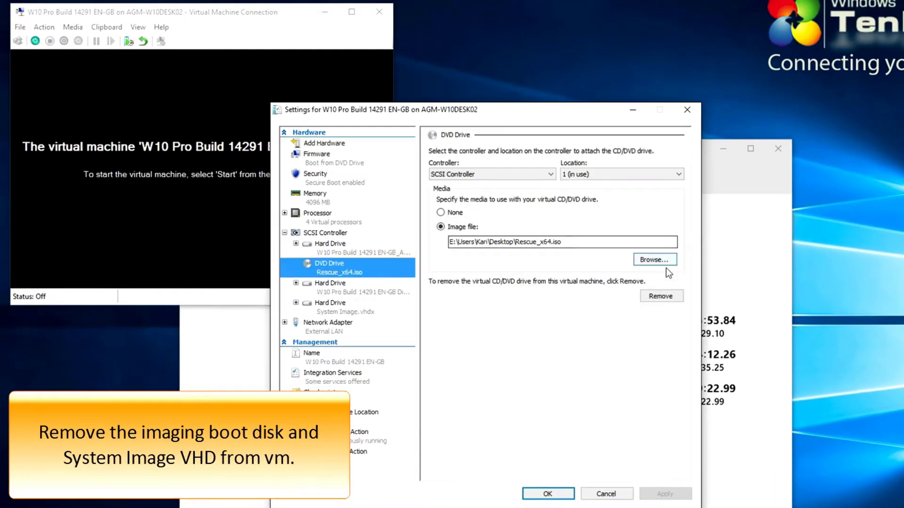
{"action": "left_click", "coordinate": [666, 298]}
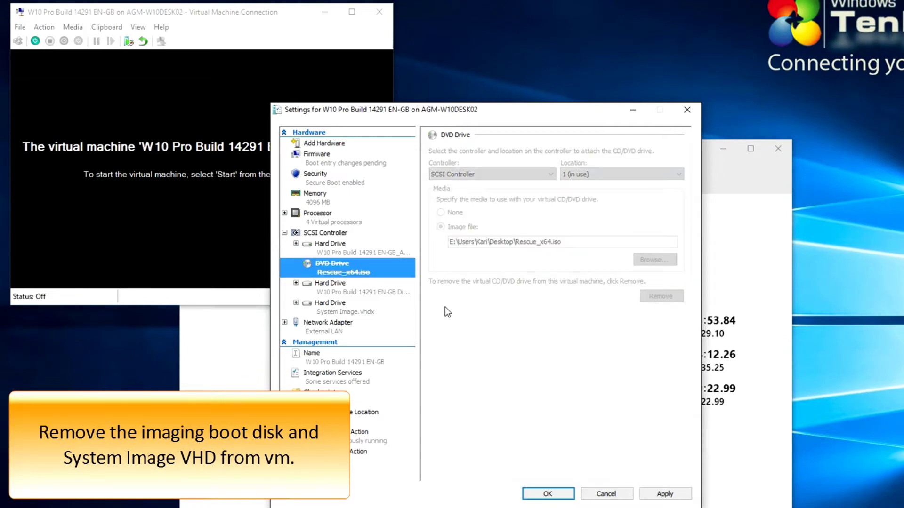
{"action": "left_click", "coordinate": [331, 309]}
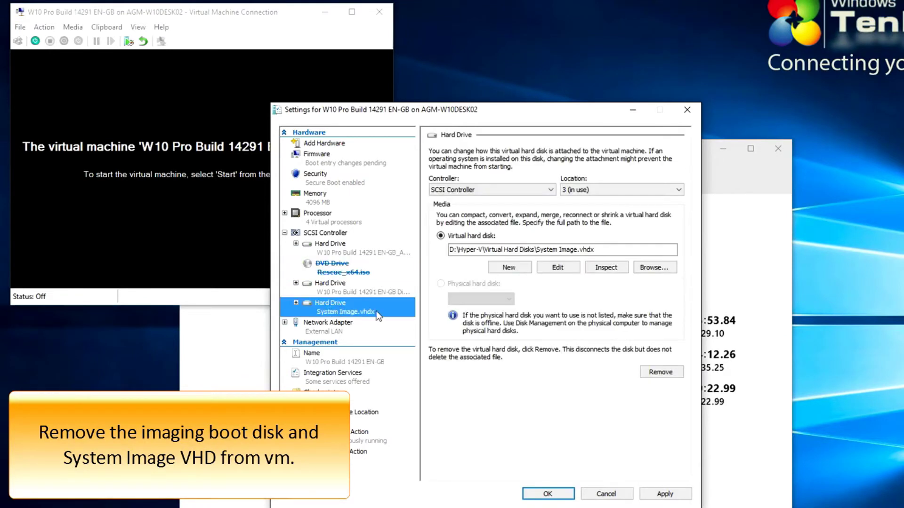
{"action": "left_click", "coordinate": [651, 373]}
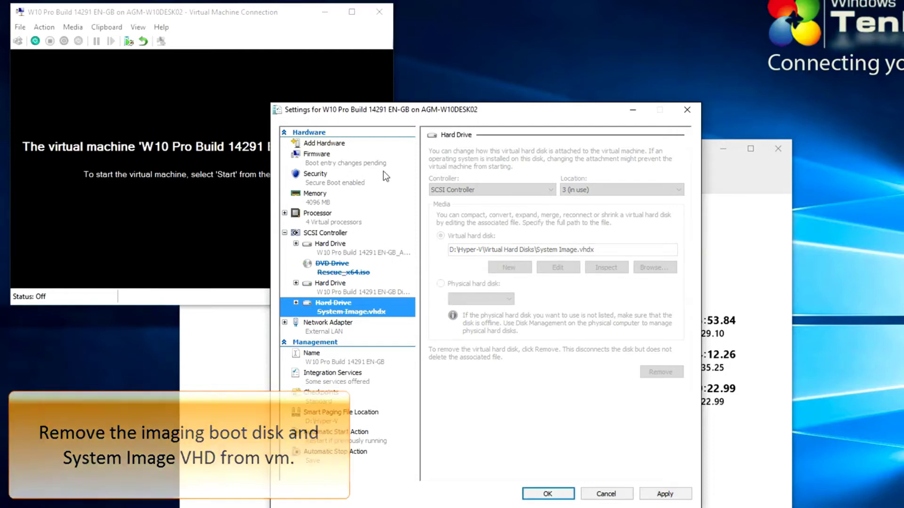
{"action": "left_click", "coordinate": [541, 492]}
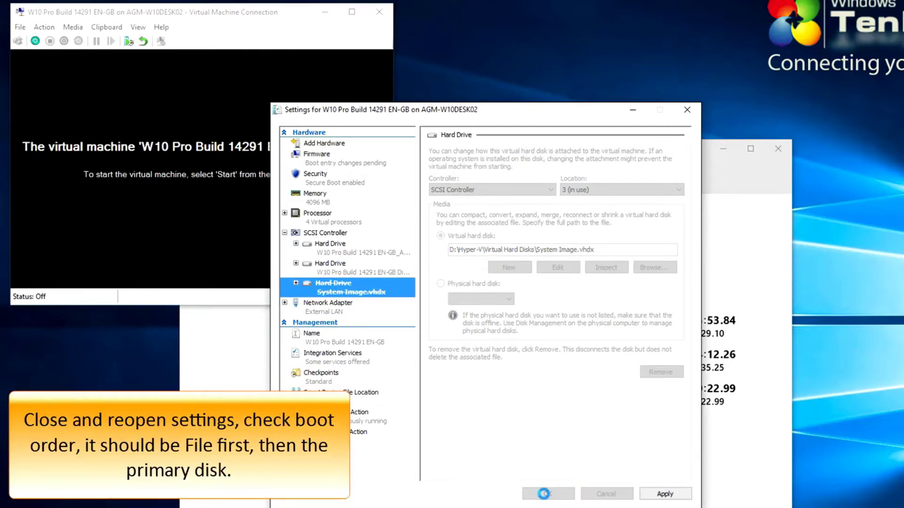
Reopen the virtual machine's settings, move the External LAN network adapter to the end of the boot order, save, and close the connection window.
{"action": "left_click", "coordinate": [20, 28]}
{"action": "left_click", "coordinate": [28, 41]}
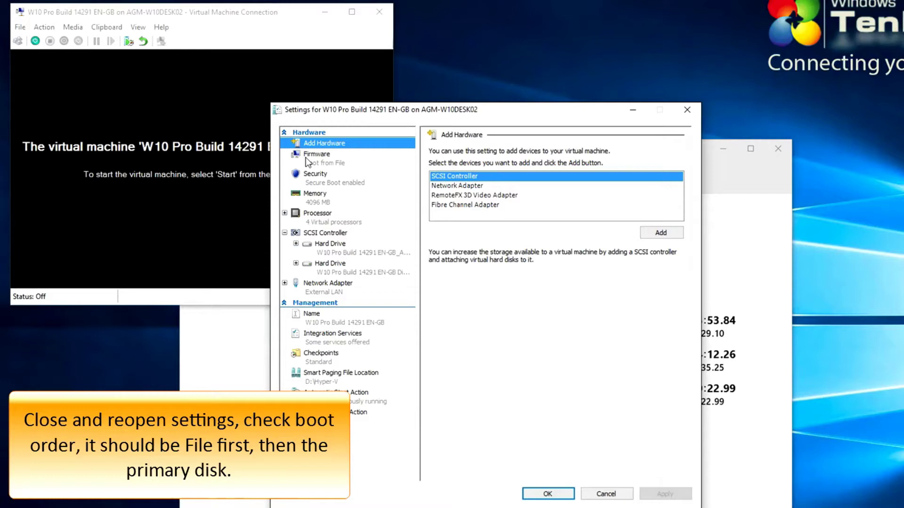
{"action": "left_click", "coordinate": [308, 161]}
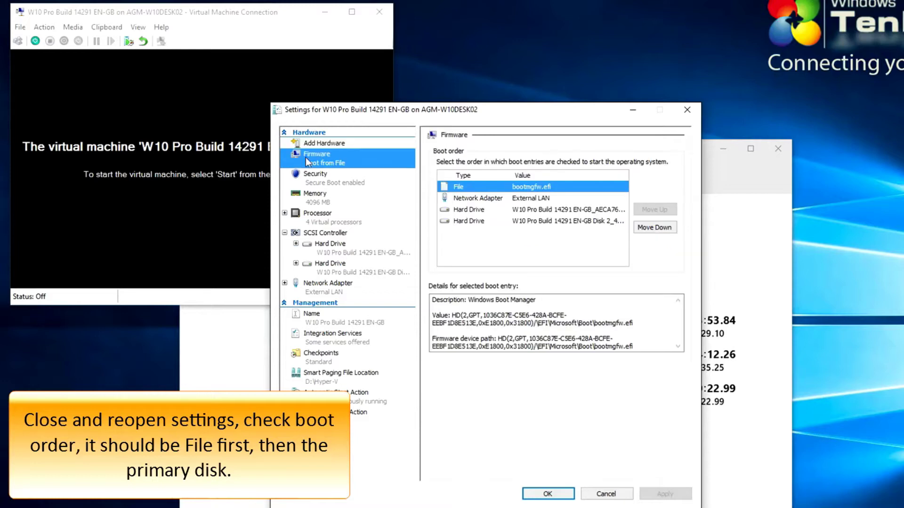
{"action": "left_click", "coordinate": [499, 202]}
{"action": "left_click", "coordinate": [665, 229]}
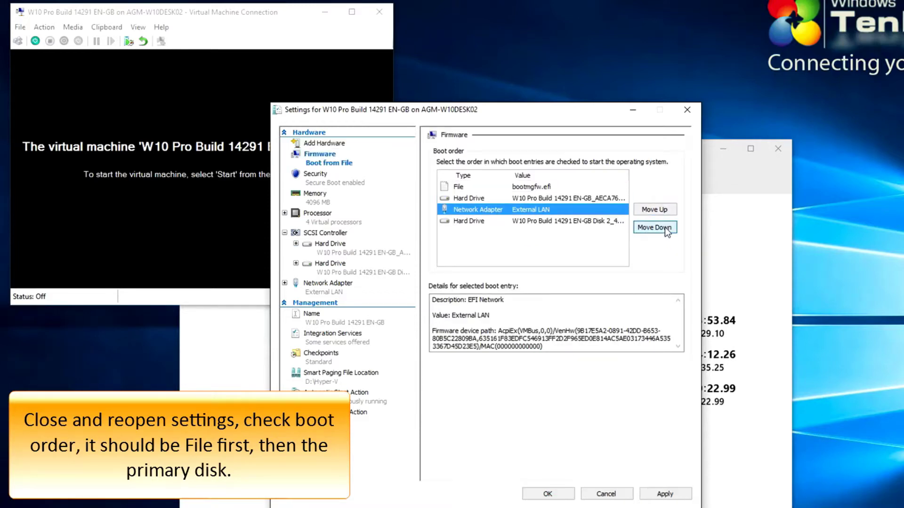
{"action": "left_click", "coordinate": [665, 229]}
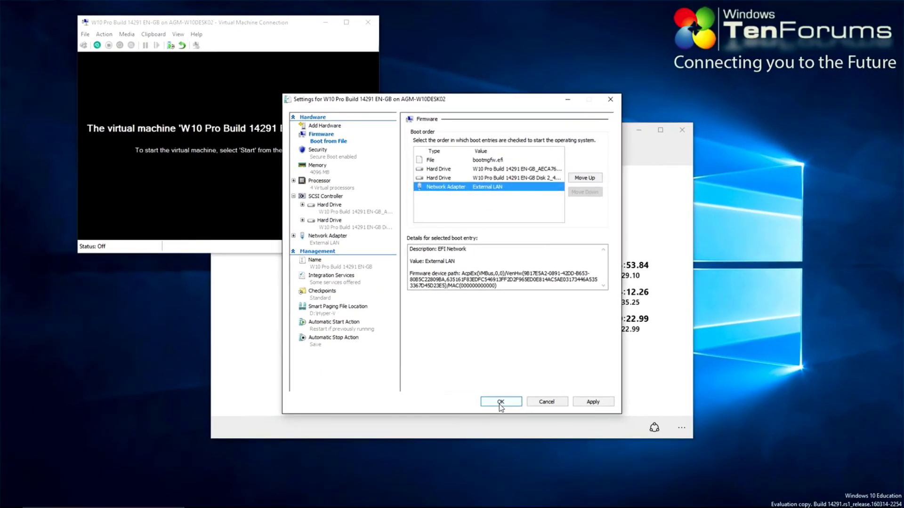
{"action": "left_click", "coordinate": [501, 402]}
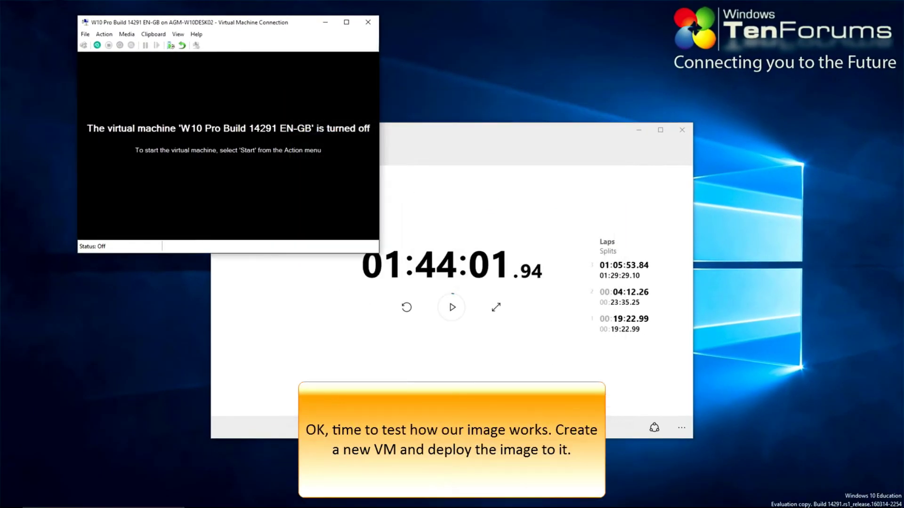
{"action": "left_click", "coordinate": [368, 22]}
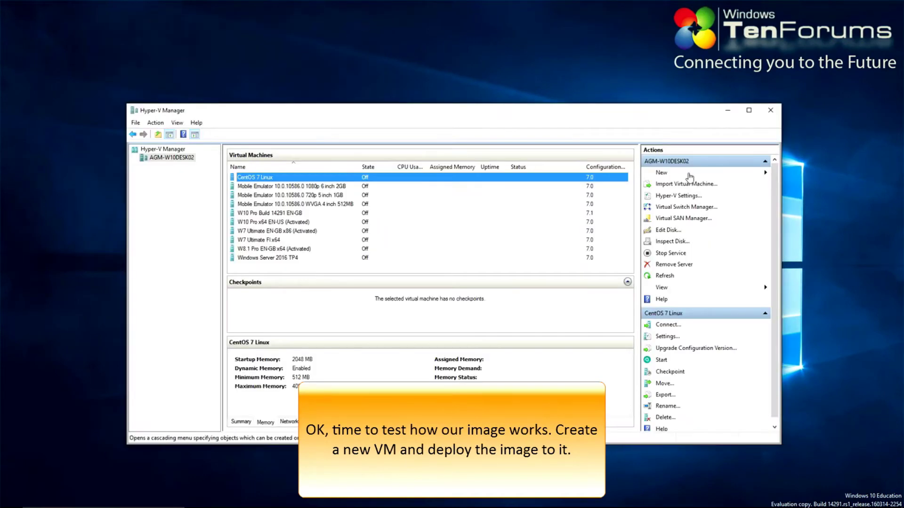
Start creating a new virtual machine in Hyper-V Manager and name it "Deployment Test".
{"action": "left_click", "coordinate": [697, 174]}
{"action": "left_click", "coordinate": [805, 173]}
{"action": "left_click", "coordinate": [513, 363]}
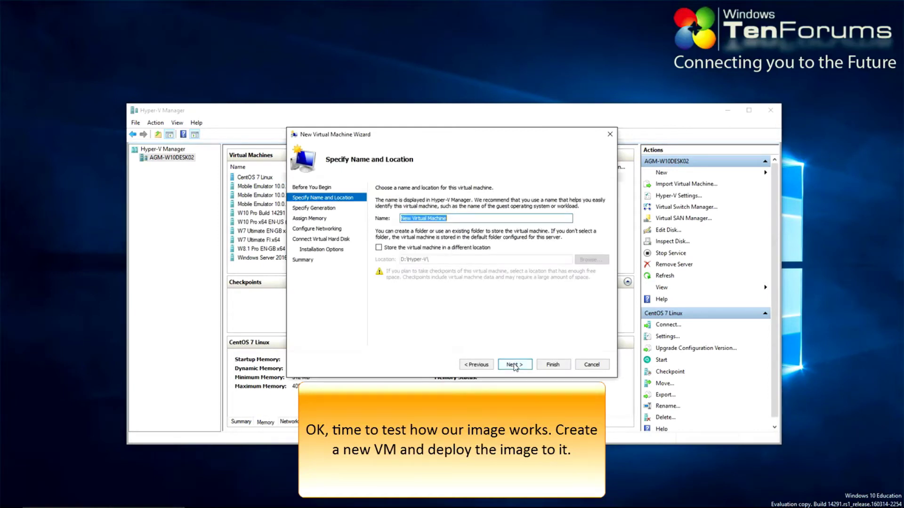
{"action": "type", "text": "Deployment Test"}
{"action": "left_click", "coordinate": [514, 365]}
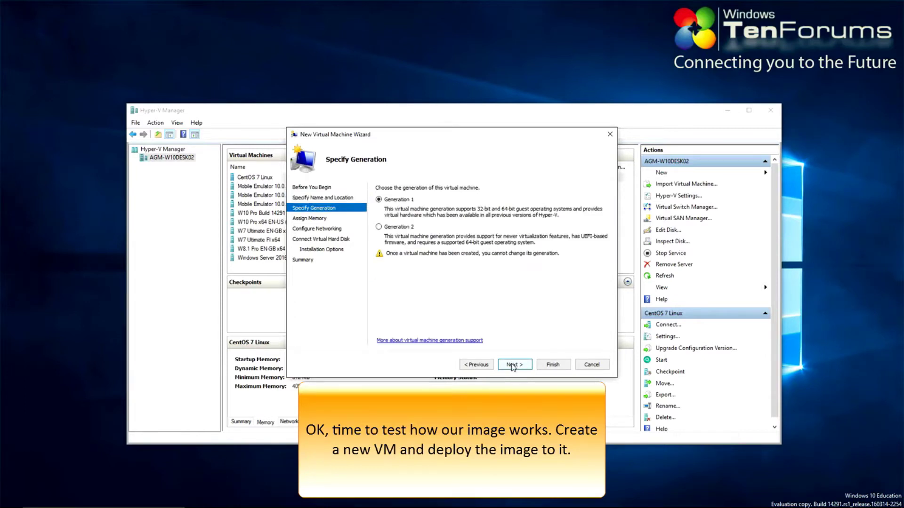
Make the new virtual machine Generation 2 and assign it 6144 MB of startup memory with dynamic memory off.
{"action": "left_click", "coordinate": [378, 227]}
{"action": "left_click", "coordinate": [514, 365]}
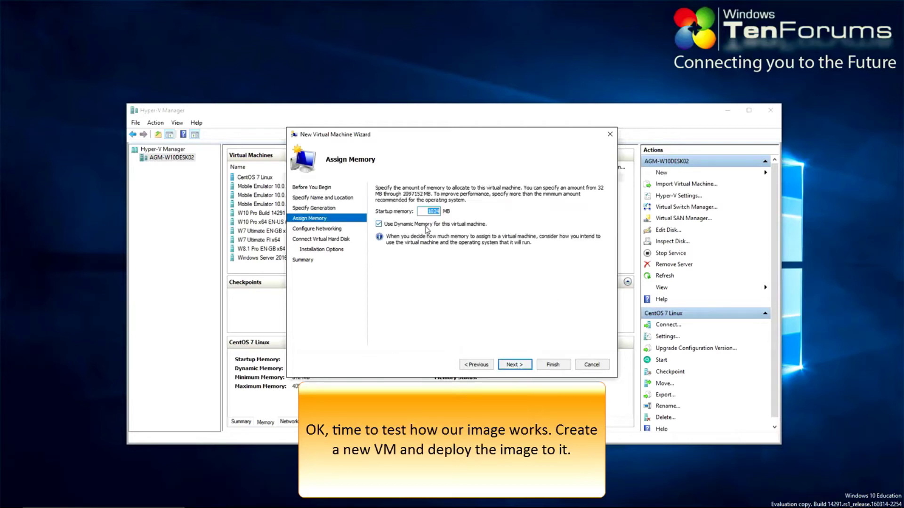
{"action": "type", "text": "6144"}
{"action": "left_click", "coordinate": [514, 367]}
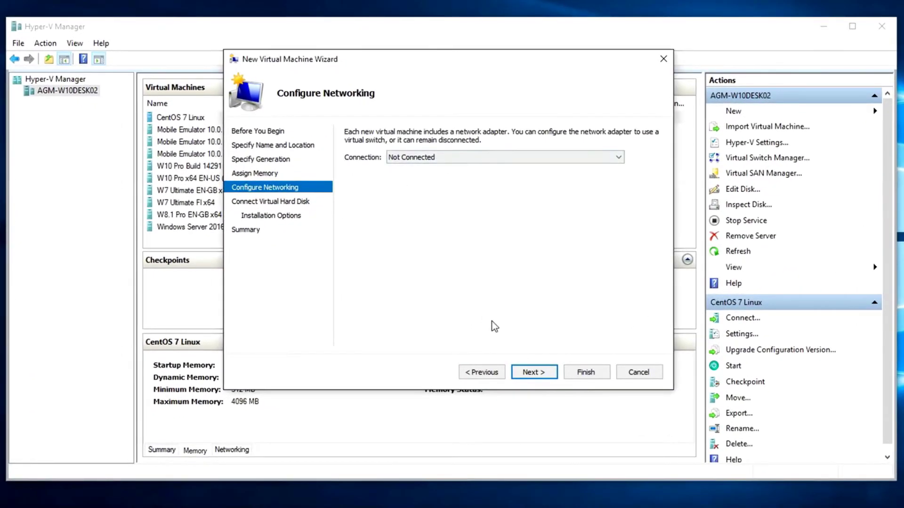
Leave the network connection as Not Connected and set the new Deployment Test.vhdx primary disk's size to 250 GB.
{"action": "left_click", "coordinate": [533, 375]}
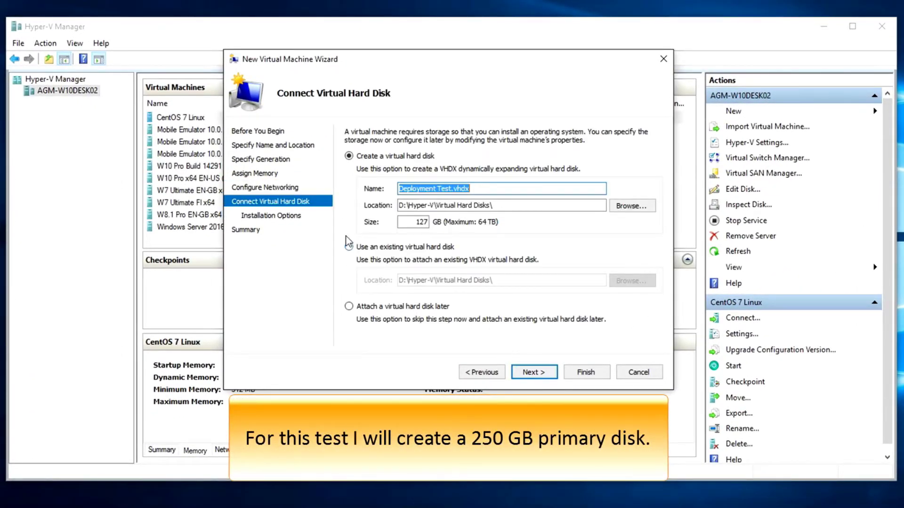
{"action": "double_click", "coordinate": [407, 219]}
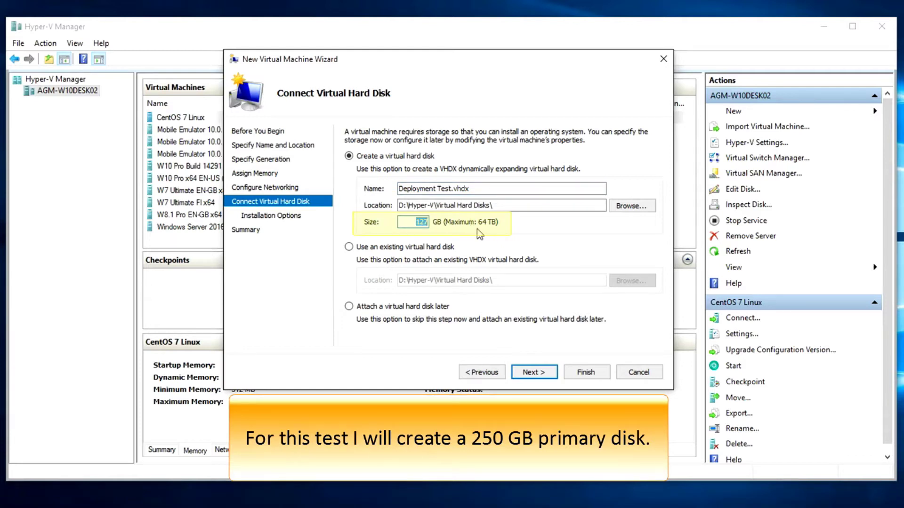
{"action": "type", "text": "250"}
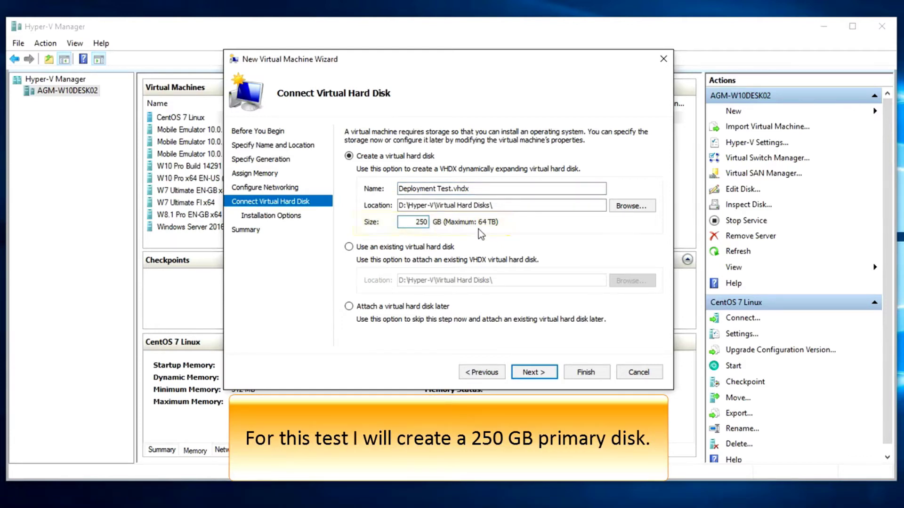
{"action": "left_click_drag", "start_coordinate": [414, 221], "coordinate": [473, 220]}
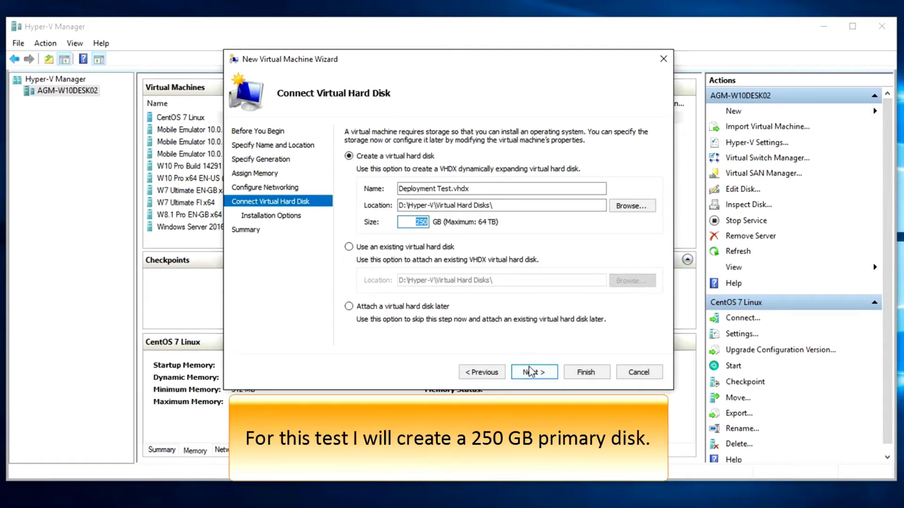
{"action": "left_click", "coordinate": [546, 374]}
Set the bootable image file Rescue_x64.iso as the installation media and finish creating the virtual machine.
{"action": "left_click", "coordinate": [381, 174]}
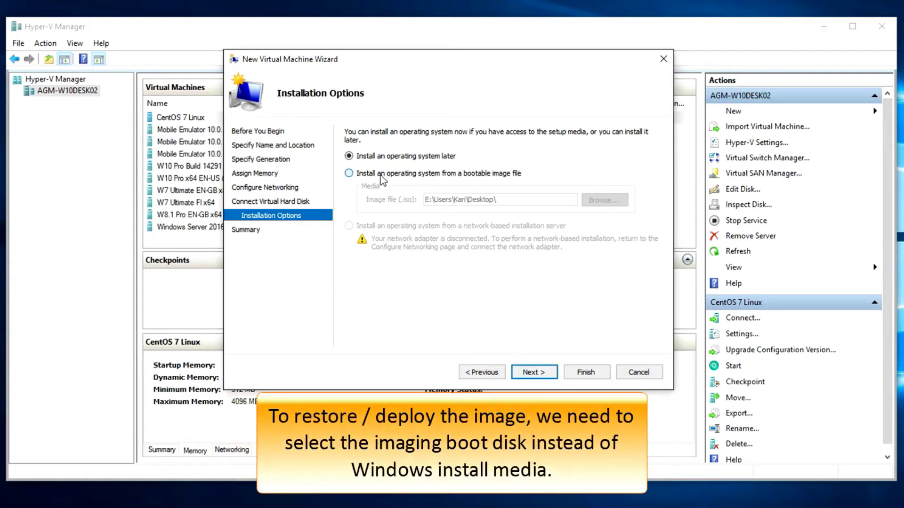
{"action": "left_click", "coordinate": [603, 202]}
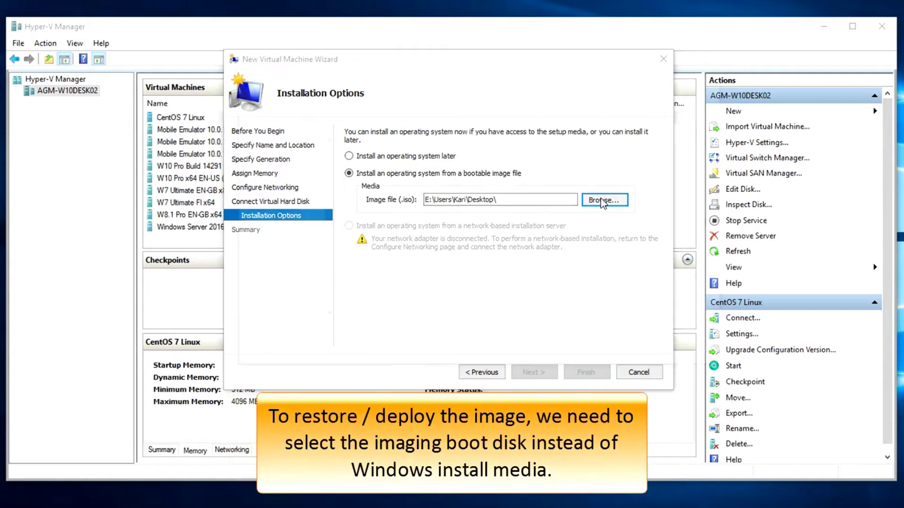
{"action": "left_click", "coordinate": [452, 262]}
{"action": "double_click", "coordinate": [452, 261]}
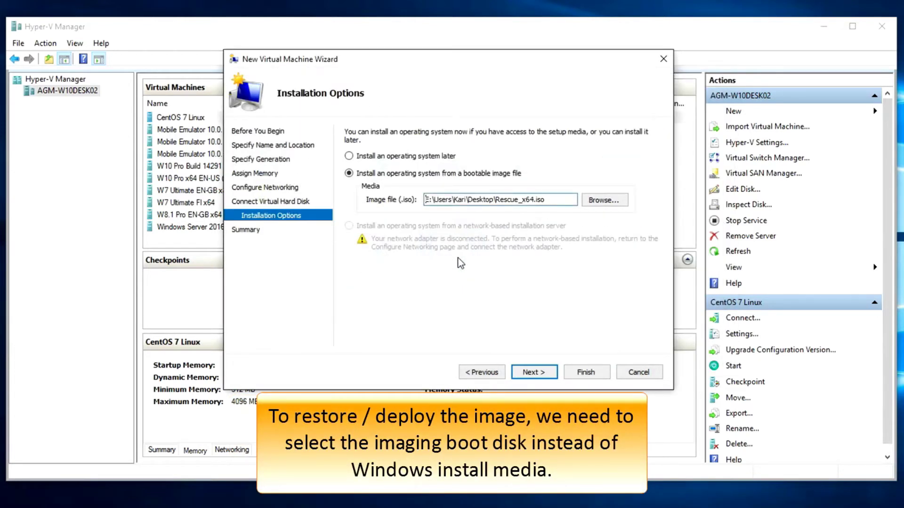
{"action": "left_click_drag", "start_coordinate": [497, 201], "coordinate": [559, 199]}
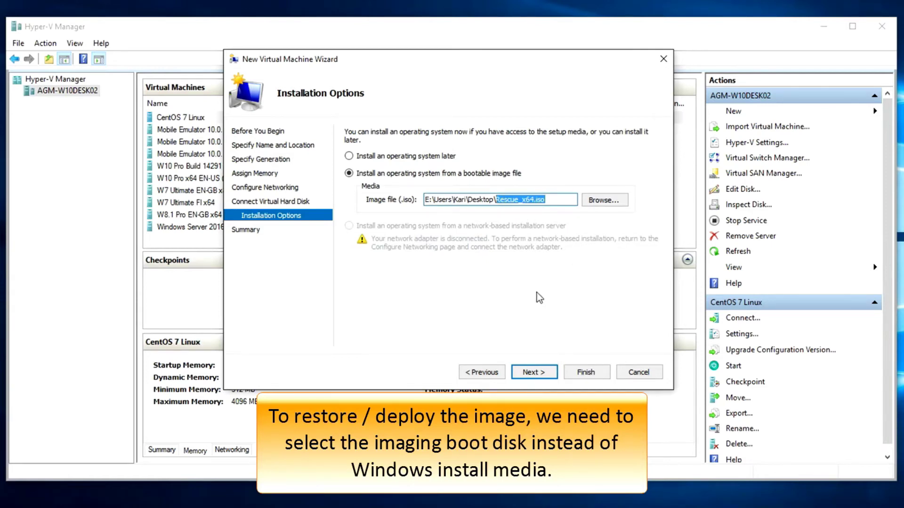
{"action": "left_click", "coordinate": [531, 372]}
{"action": "left_click", "coordinate": [586, 373]}
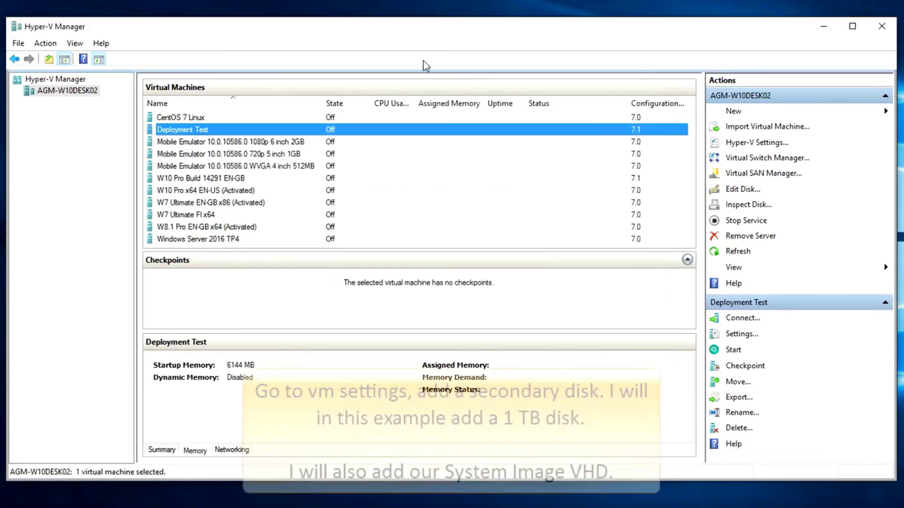
Open the Deployment Test virtual machine's settings and add a hard drive to its SCSI controller.
{"action": "right_click", "coordinate": [389, 130]}
{"action": "left_click", "coordinate": [418, 152]}
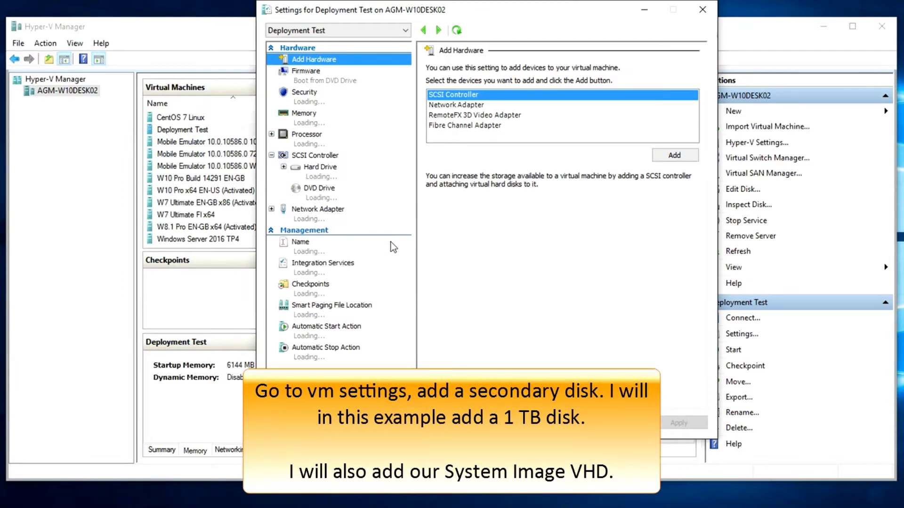
{"action": "left_click", "coordinate": [314, 156]}
{"action": "left_click", "coordinate": [672, 163]}
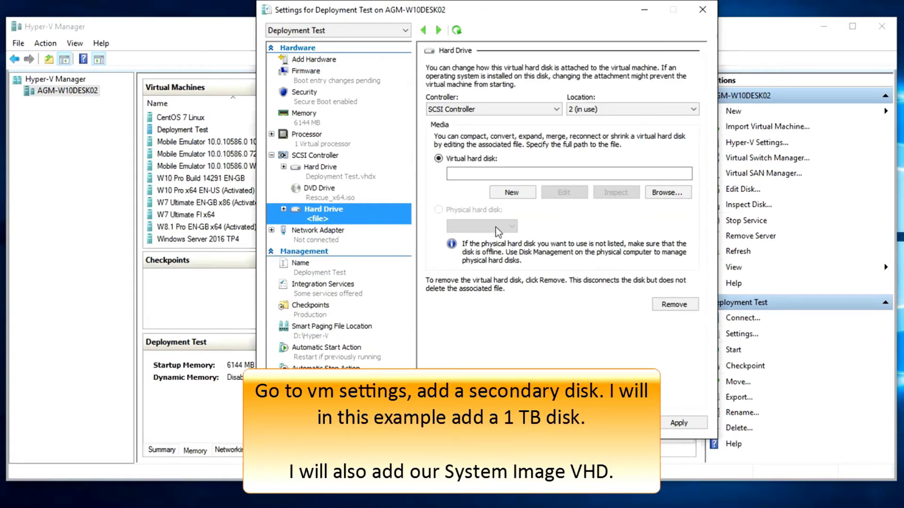
Create a blank 1024 GB virtual hard disk named "Deployment Test Disk 2" for the added hard drive.
{"action": "left_click", "coordinate": [511, 193]}
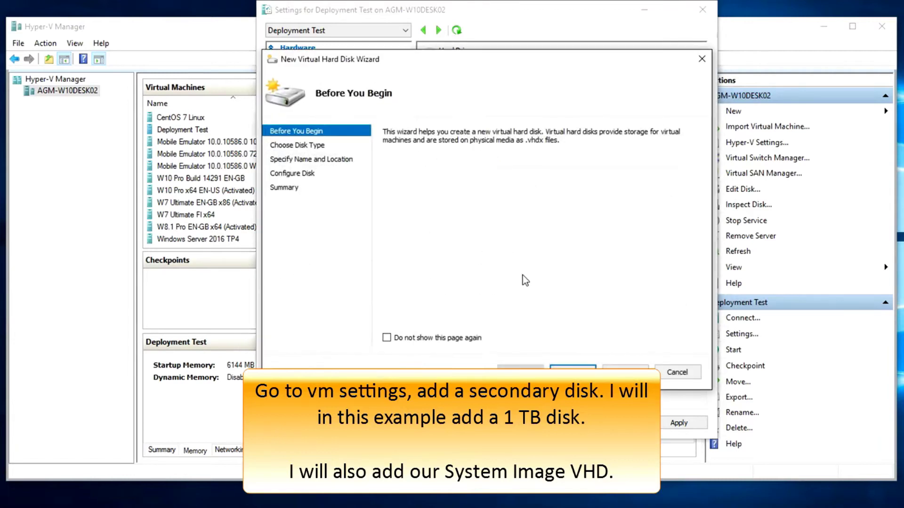
{"action": "left_click", "coordinate": [573, 372]}
{"action": "left_click", "coordinate": [572, 372]}
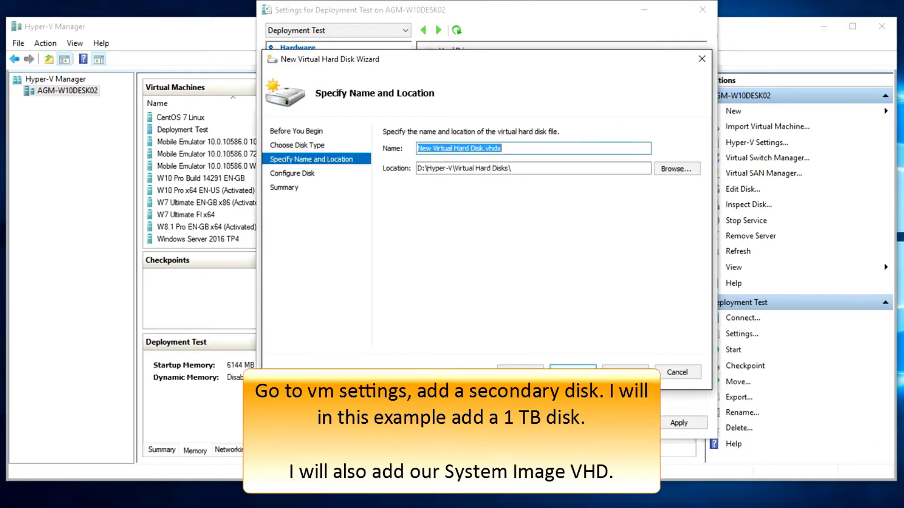
{"action": "type", "text": "Deployment Test Disk 2"}
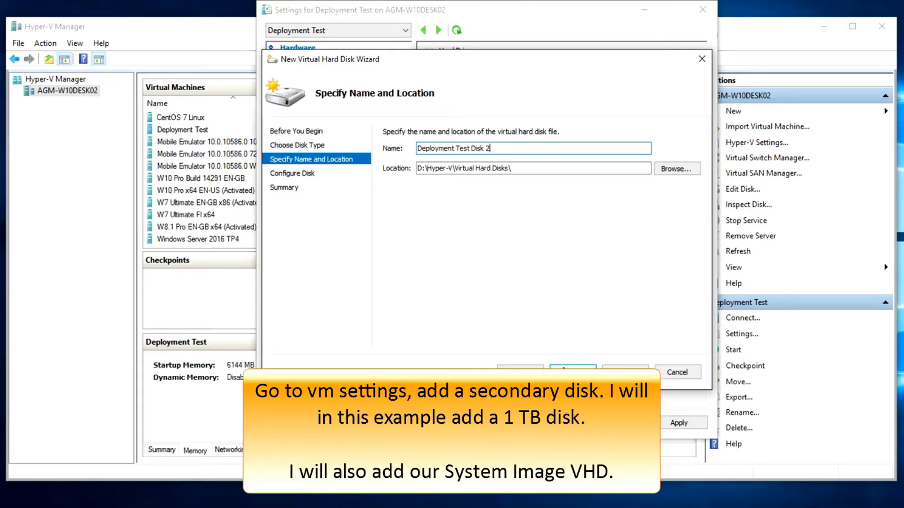
{"action": "left_click", "coordinate": [564, 368]}
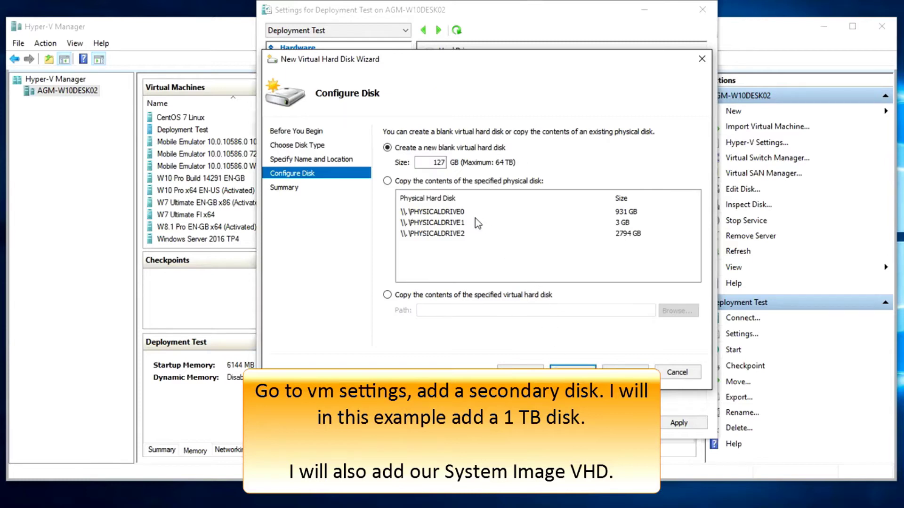
{"action": "left_click_drag", "start_coordinate": [427, 164], "coordinate": [523, 168]}
{"action": "type", "text": "1024"}
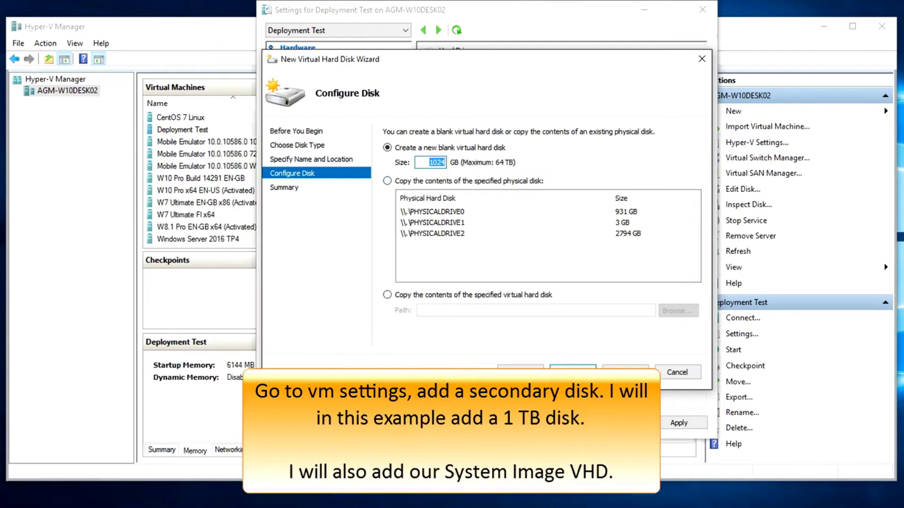
{"action": "left_click", "coordinate": [578, 374]}
{"action": "left_click", "coordinate": [623, 373]}
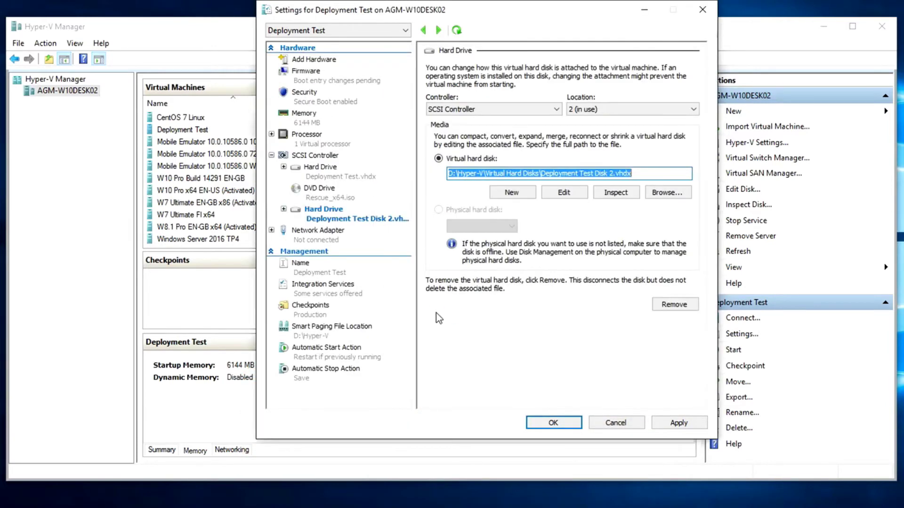
Add another hard drive to the SCSI controller using the existing System Image.vhdx and save the settings.
{"action": "left_click", "coordinate": [305, 159]}
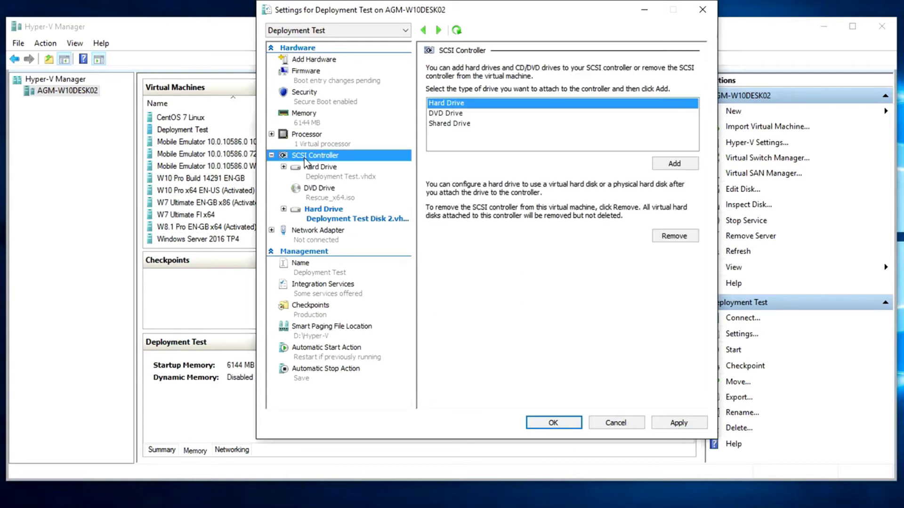
{"action": "left_click", "coordinate": [668, 164]}
{"action": "left_click", "coordinate": [649, 190]}
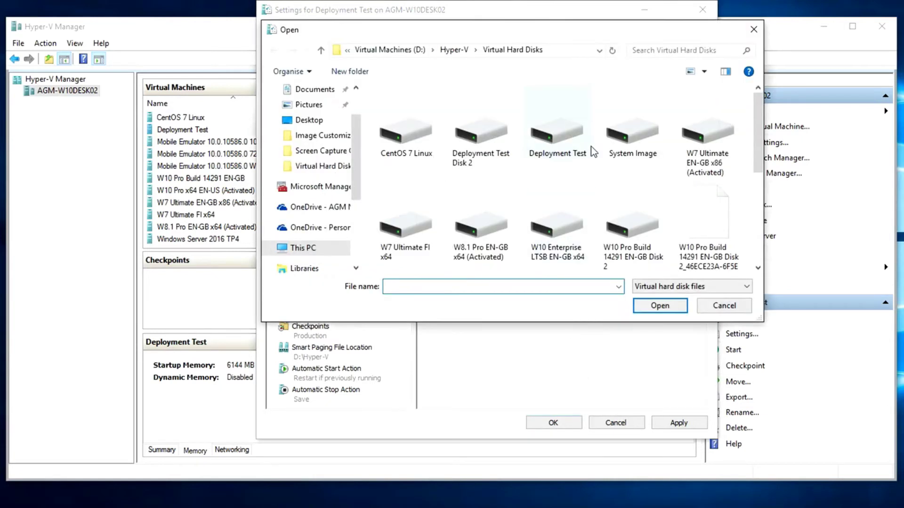
{"action": "double_click", "coordinate": [631, 137]}
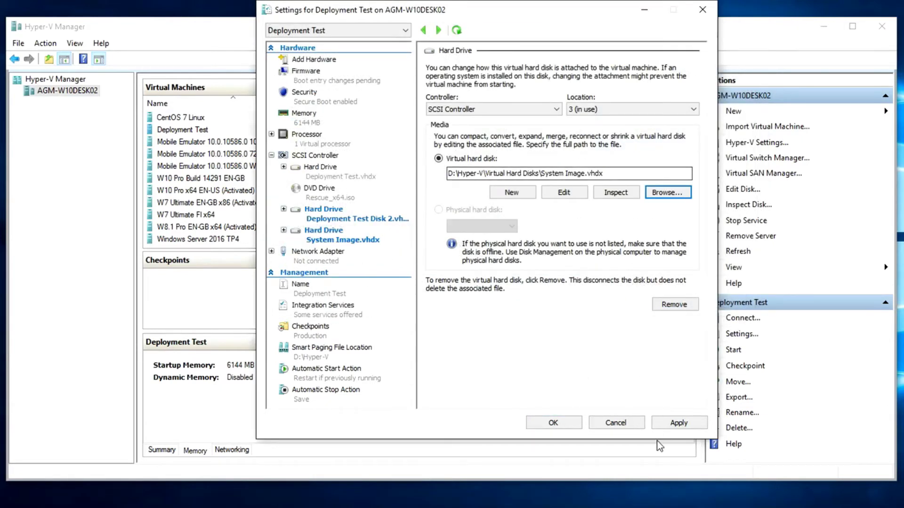
{"action": "left_click", "coordinate": [553, 421]}
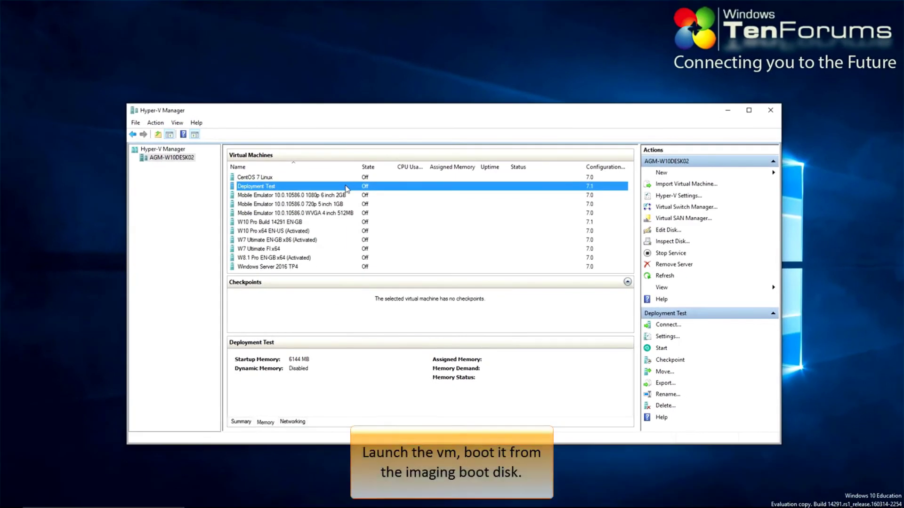
Connect to the Deployment Test virtual machine and start the stopwatch in Alarms & Clock.
{"action": "double_click", "coordinate": [346, 187]}
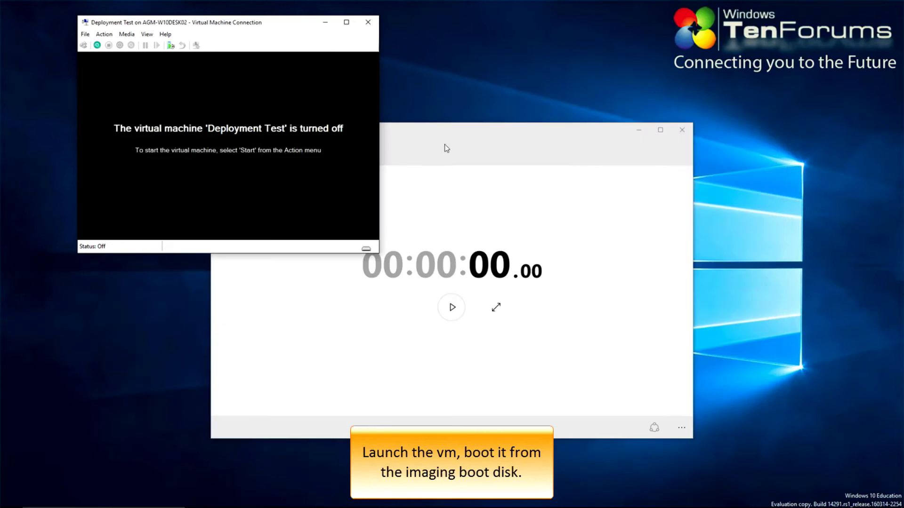
{"action": "left_click", "coordinate": [451, 307]}
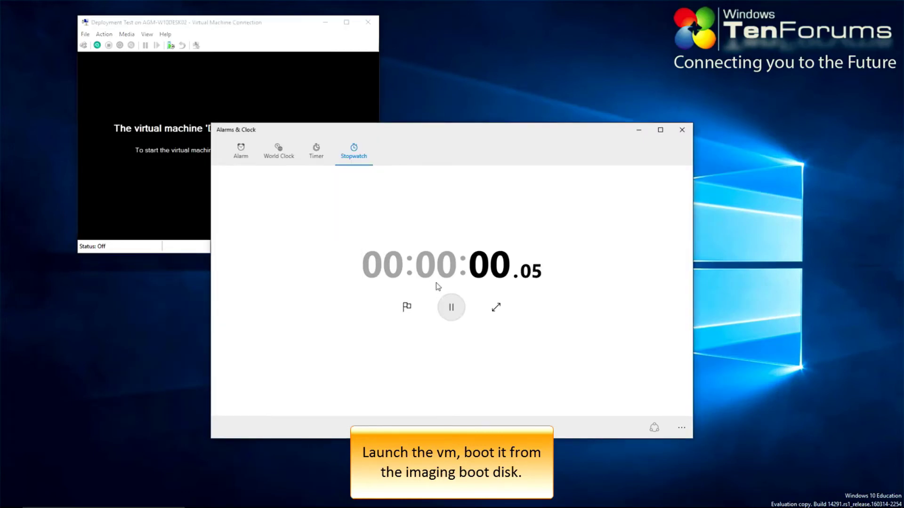
Start the Deployment Test virtual machine, boot it from the rescue disc and show it in full screen mode.
{"action": "left_click", "coordinate": [101, 49]}
{"action": "left_click", "coordinate": [100, 48]}
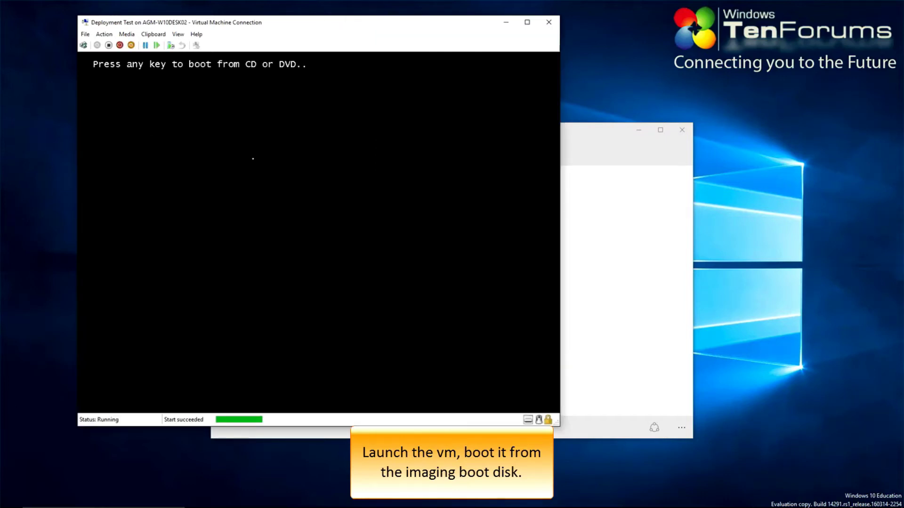
{"action": "left_click", "coordinate": [183, 35]}
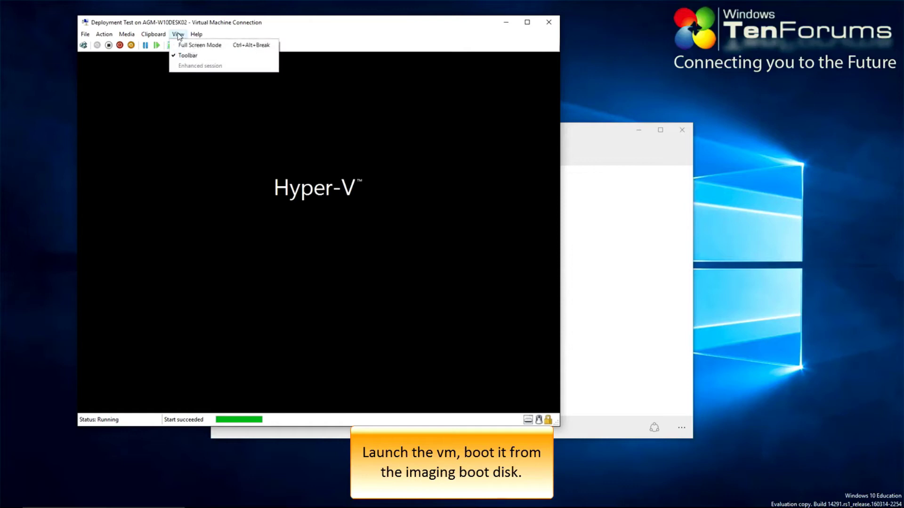
{"action": "left_click", "coordinate": [184, 44]}
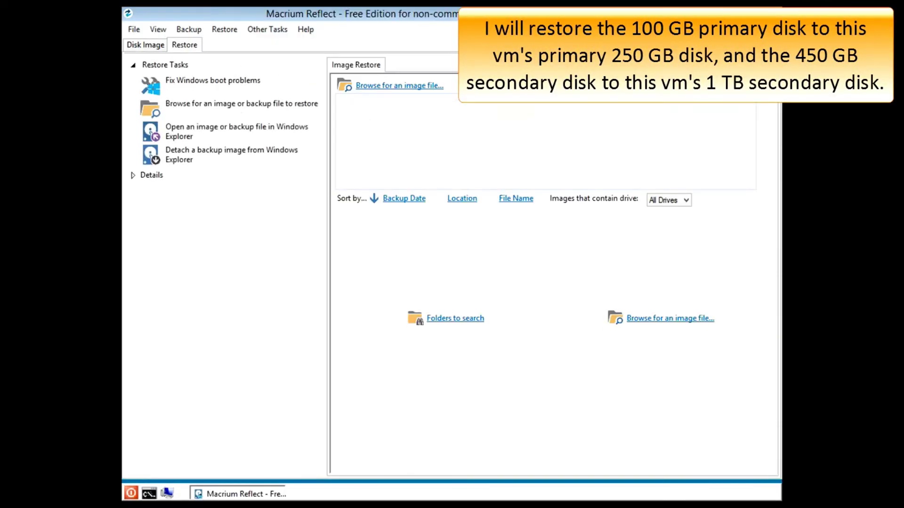
Load the image file 87B95DEA55E64AF0-00-00 from the System Image (C:) drive for restoring.
{"action": "left_click", "coordinate": [417, 86]}
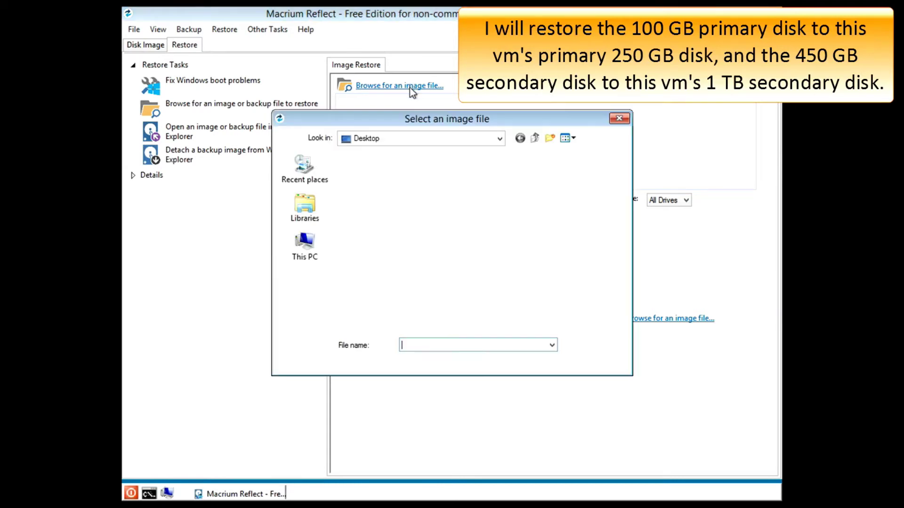
{"action": "double_click", "coordinate": [546, 167]}
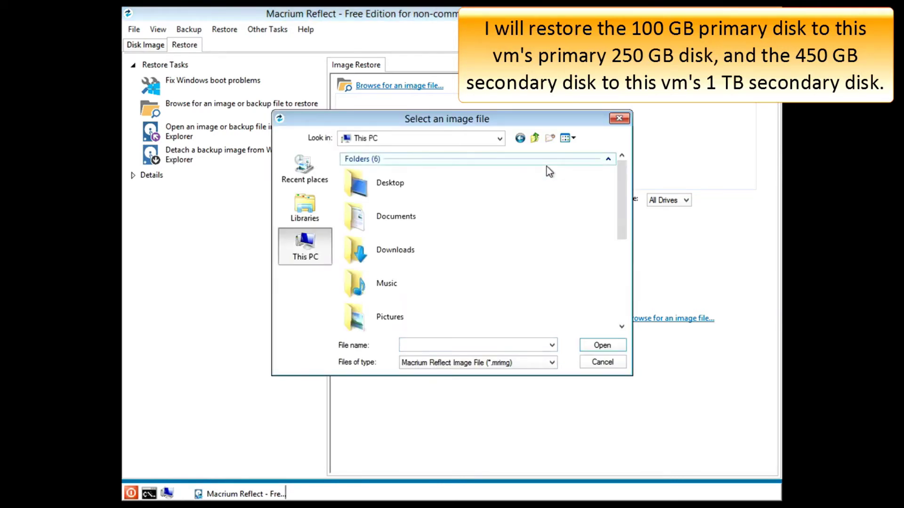
{"action": "scroll", "coordinate": [536, 249], "scroll_direction": "down", "scroll_amount": 5}
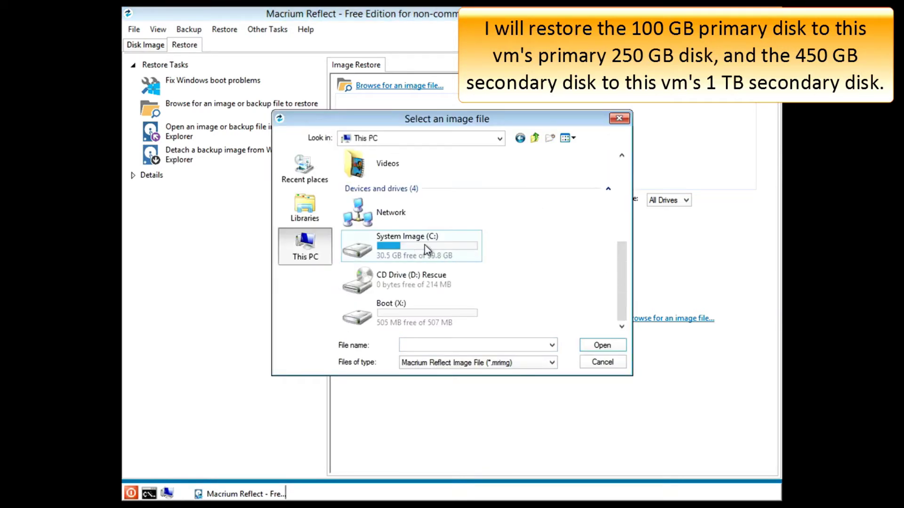
{"action": "double_click", "coordinate": [404, 250]}
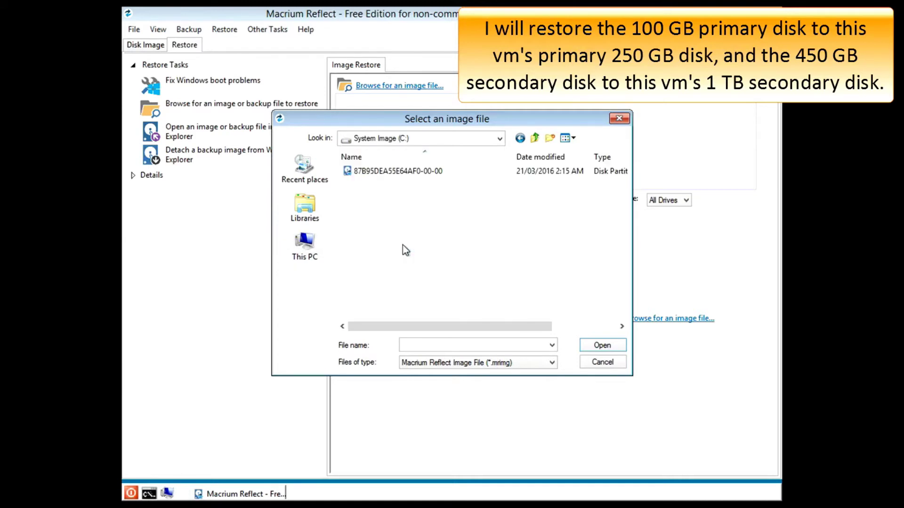
{"action": "left_click", "coordinate": [380, 174]}
{"action": "left_click", "coordinate": [608, 345]}
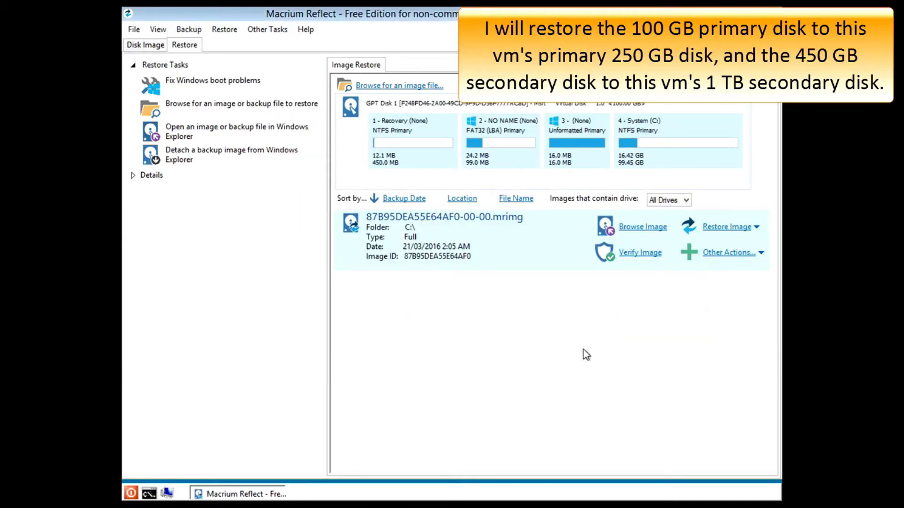
Restore all partitions of the image's 100 GB Disk 1 to the blank 250 GB disk and close the finished restore.
{"action": "left_click", "coordinate": [721, 228]}
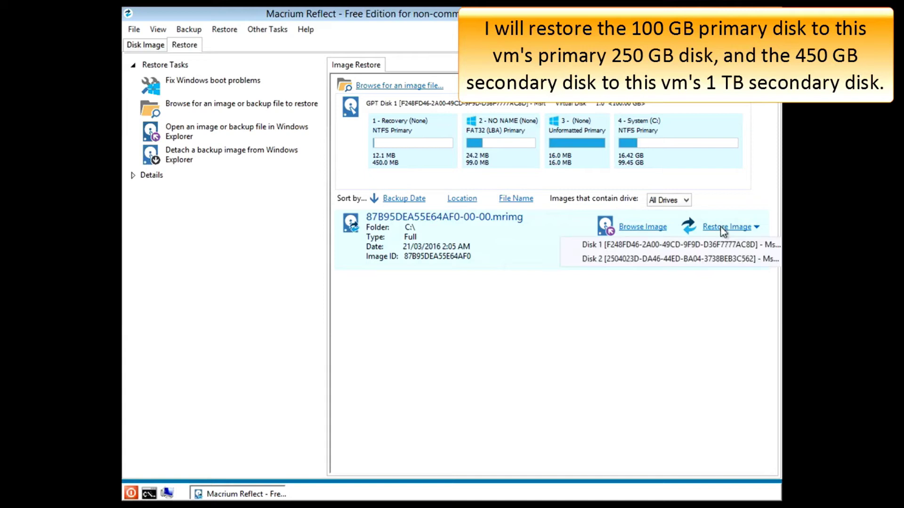
{"action": "left_click", "coordinate": [689, 245]}
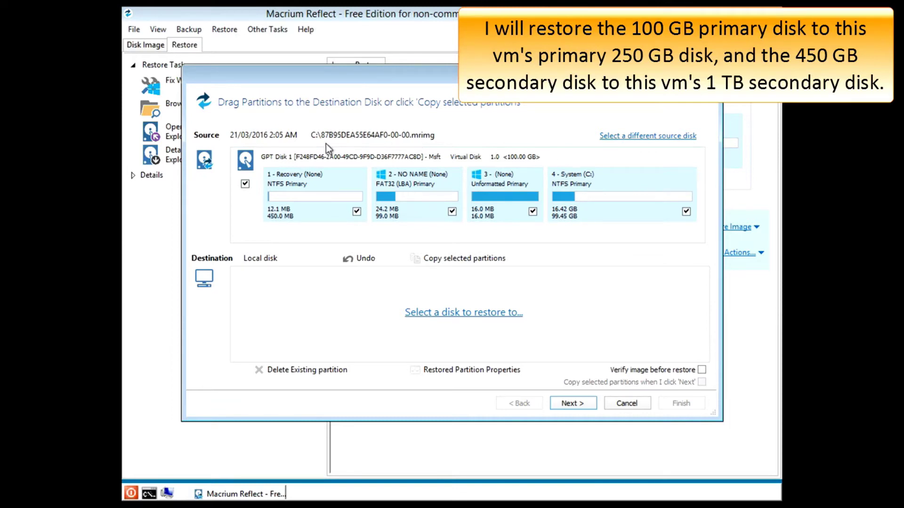
{"action": "left_click", "coordinate": [493, 313]}
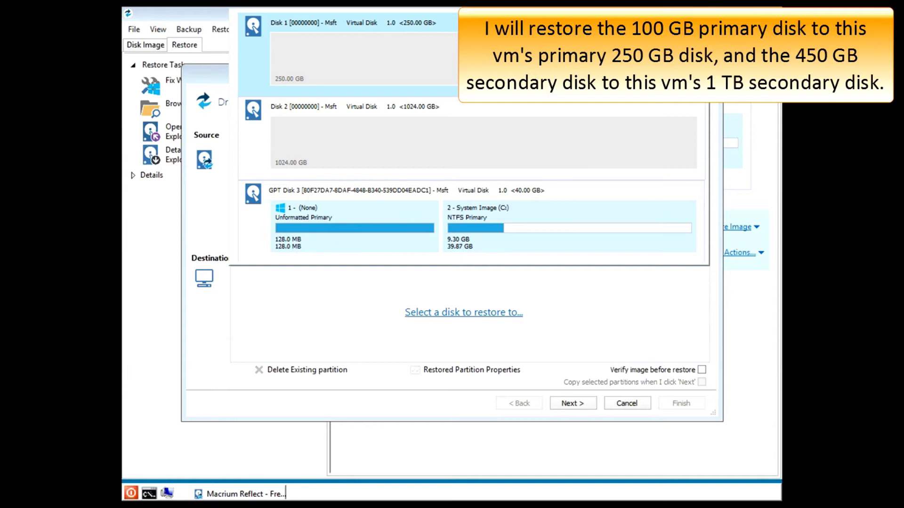
{"action": "left_click", "coordinate": [301, 52]}
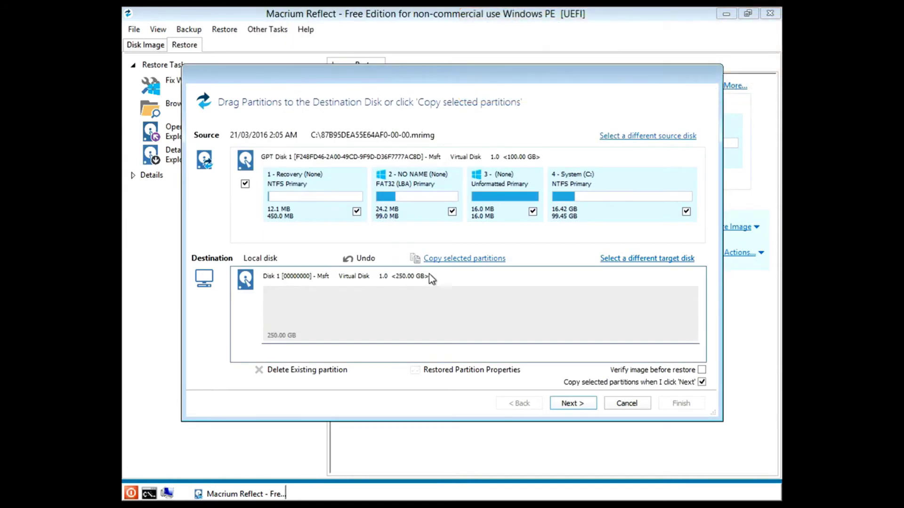
{"action": "left_click", "coordinate": [566, 405]}
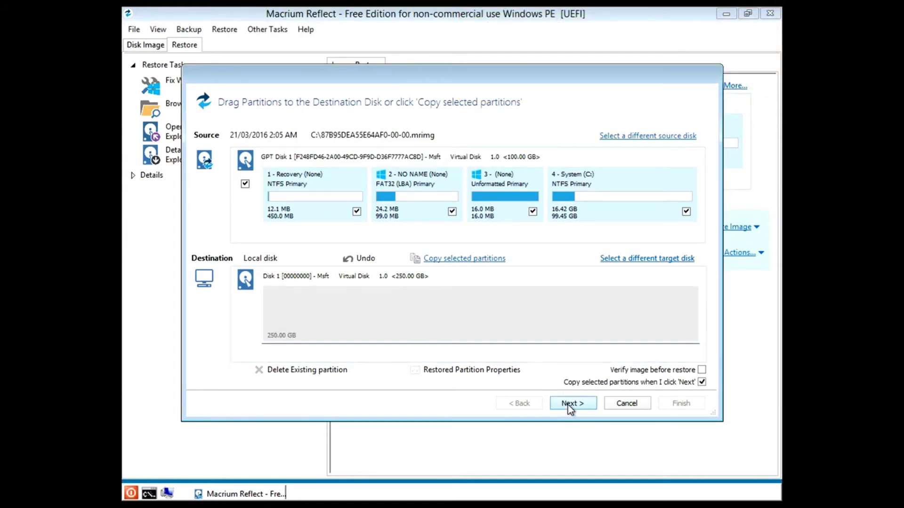
{"action": "left_click", "coordinate": [685, 405]}
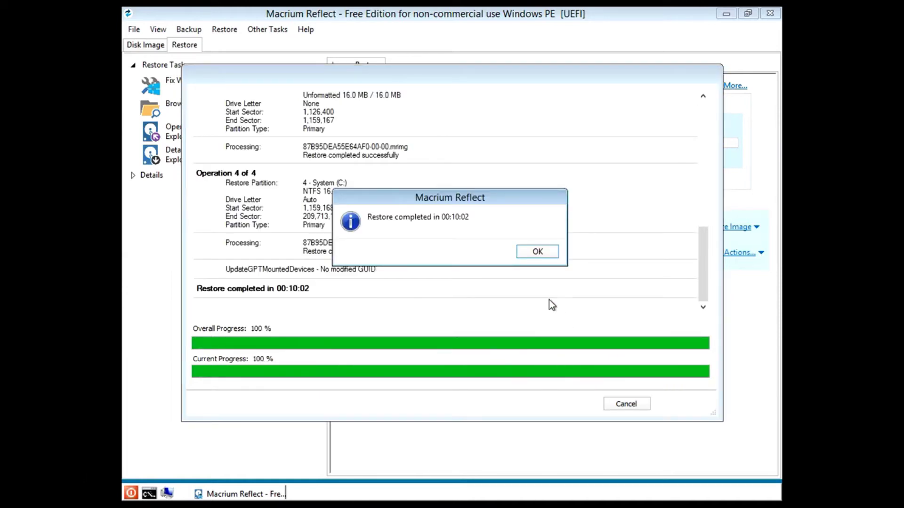
{"action": "left_click", "coordinate": [537, 254]}
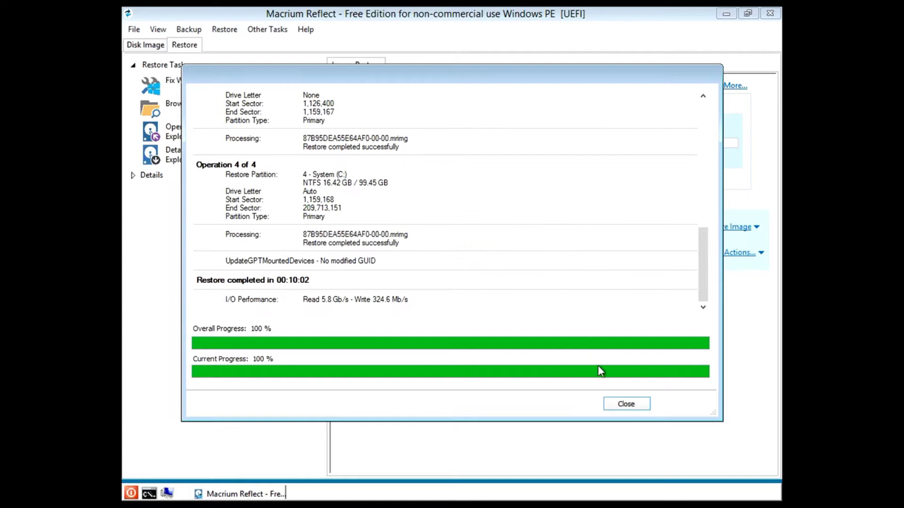
{"action": "left_click", "coordinate": [618, 403]}
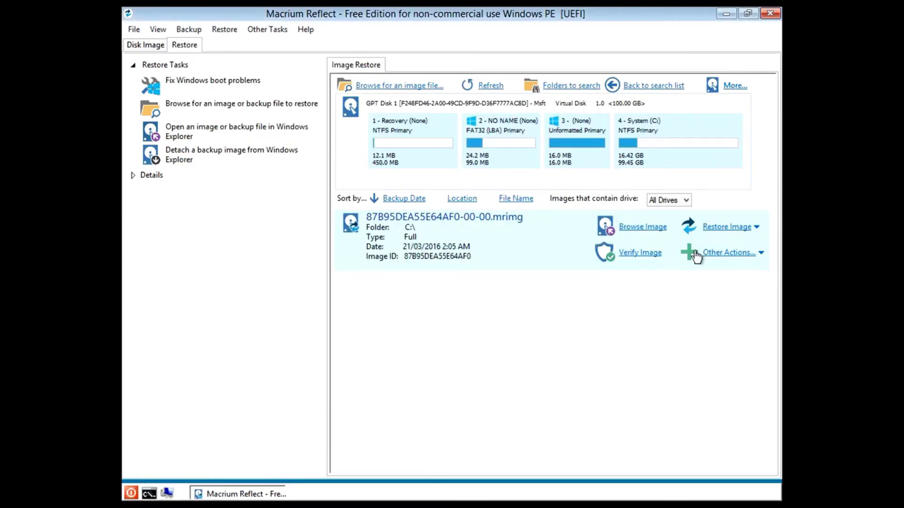
Restore all partitions of the image's Disk 2 to the blank 1024 GB disk and close the finished restore.
{"action": "left_click", "coordinate": [714, 229]}
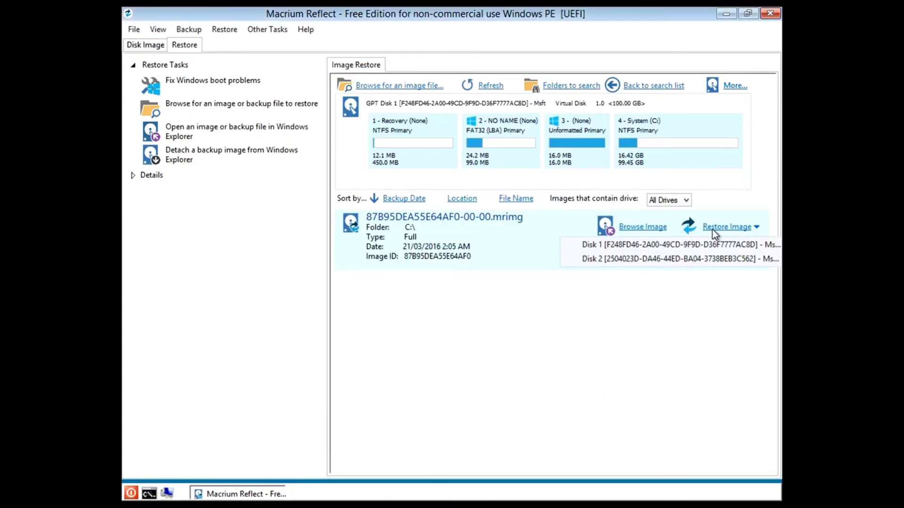
{"action": "left_click", "coordinate": [683, 259]}
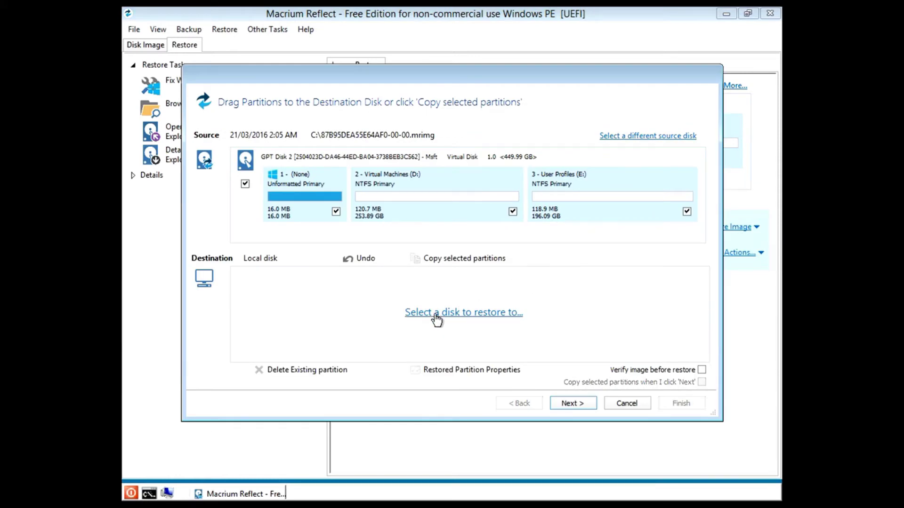
{"action": "left_click", "coordinate": [436, 317]}
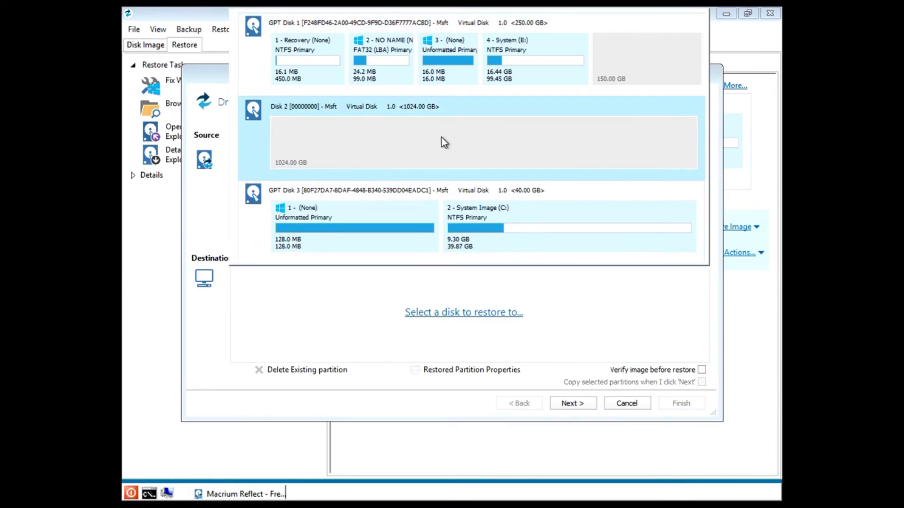
{"action": "left_click", "coordinate": [444, 142]}
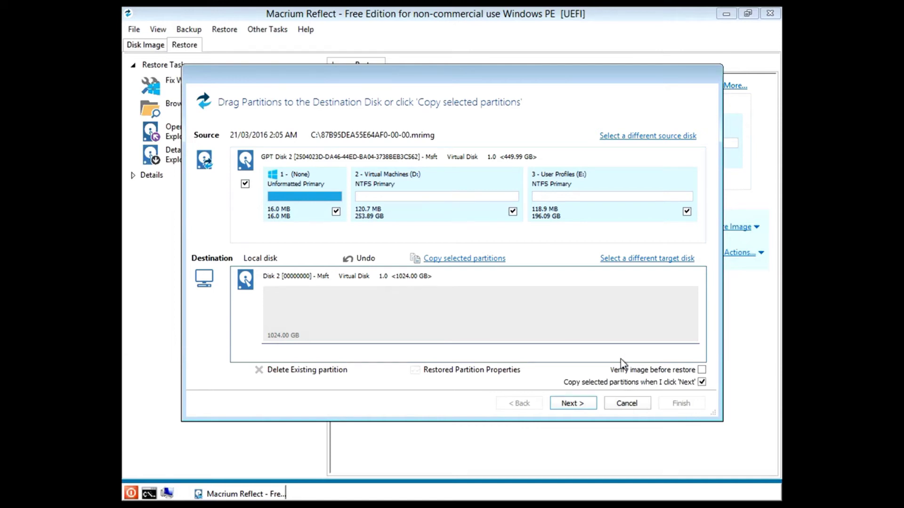
{"action": "left_click", "coordinate": [577, 404]}
{"action": "left_click", "coordinate": [682, 404]}
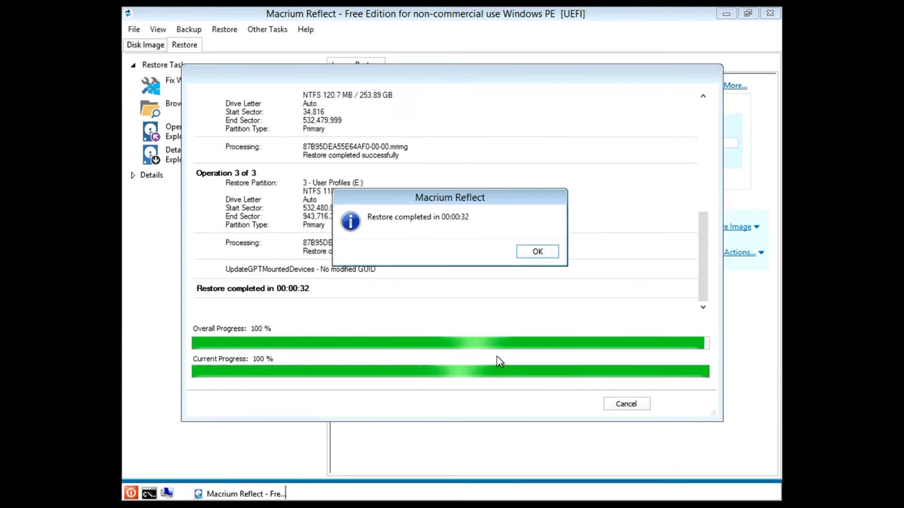
{"action": "left_click", "coordinate": [537, 255]}
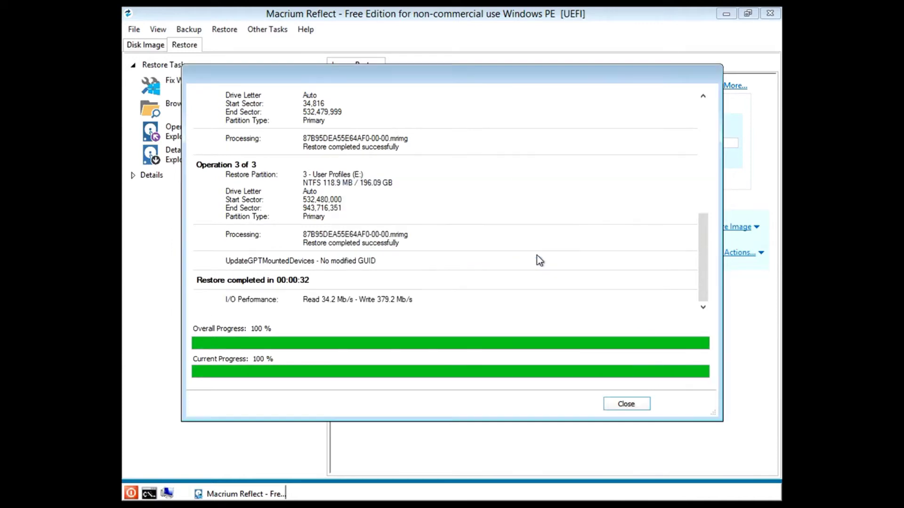
{"action": "left_click", "coordinate": [628, 405]}
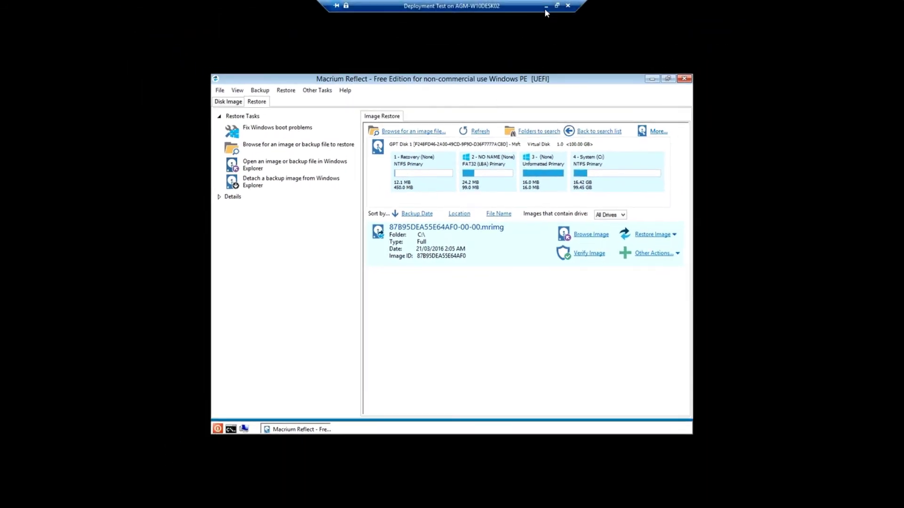
Leave full screen mode and turn off the Deployment Test virtual machine.
{"action": "left_click", "coordinate": [557, 7]}
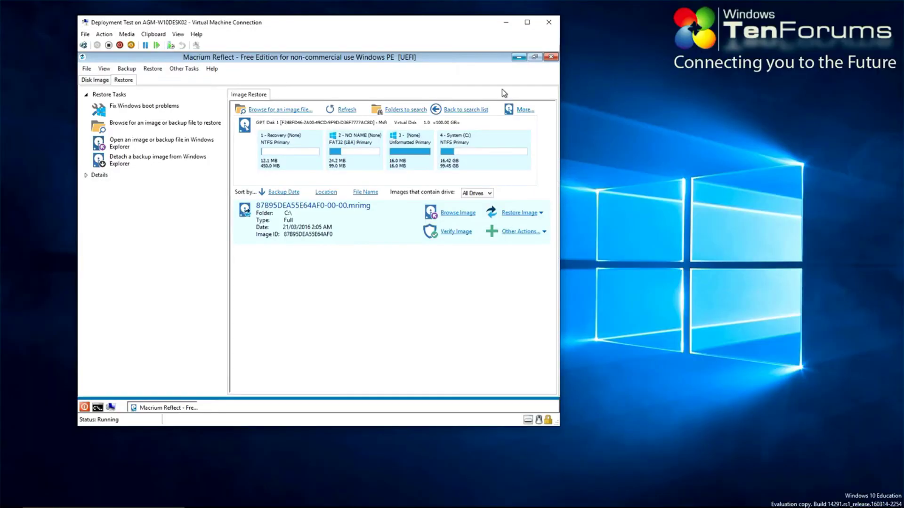
{"action": "left_click", "coordinate": [109, 45]}
{"action": "left_click", "coordinate": [331, 240]}
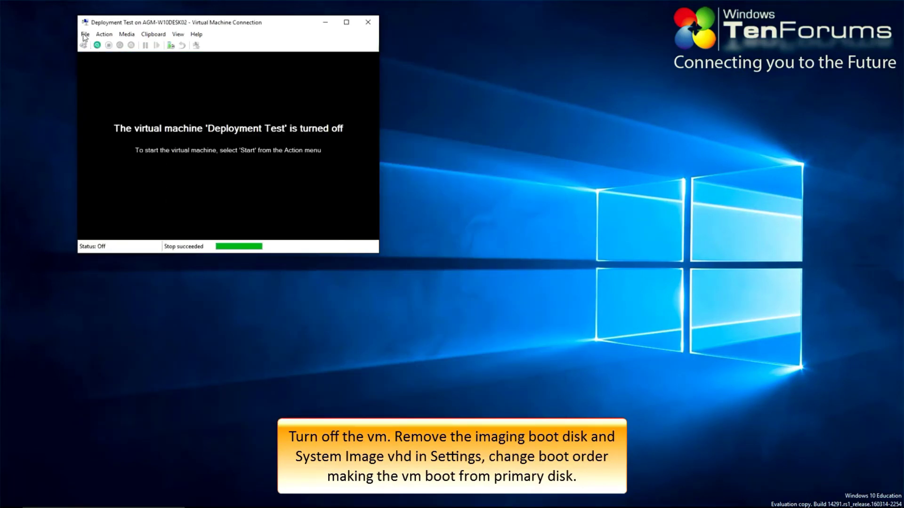
Remove the DVD drive with Rescue_x64.iso and the System Image.vhdx hard drive from the virtual machine's settings and save.
{"action": "left_click", "coordinate": [85, 35]}
{"action": "left_click", "coordinate": [92, 44]}
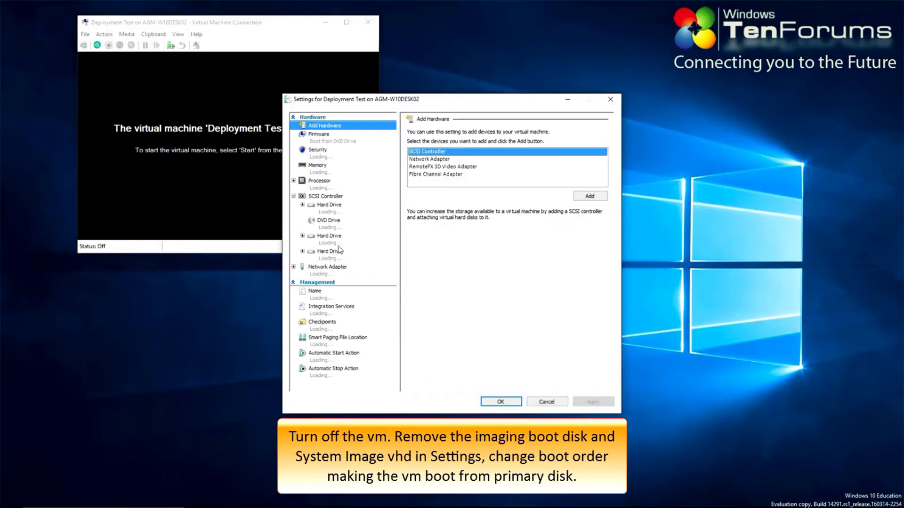
{"action": "left_click", "coordinate": [331, 222]}
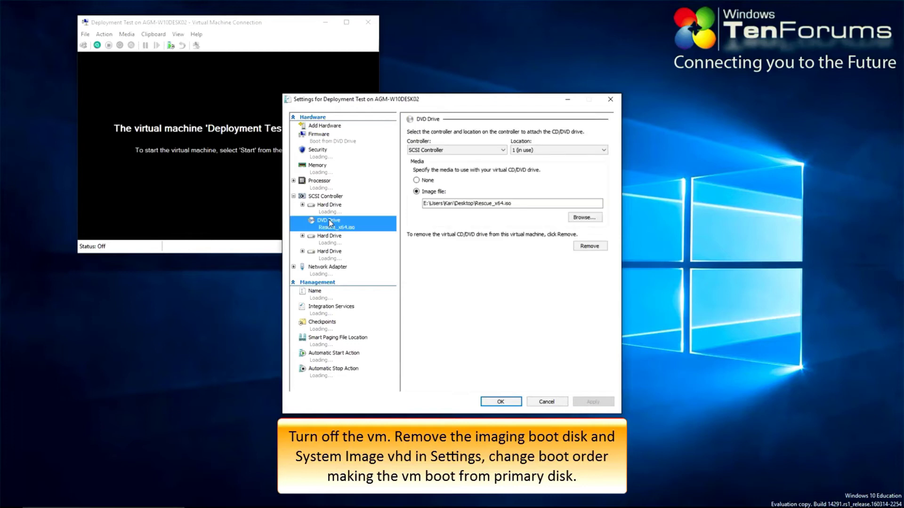
{"action": "left_click", "coordinate": [584, 247]}
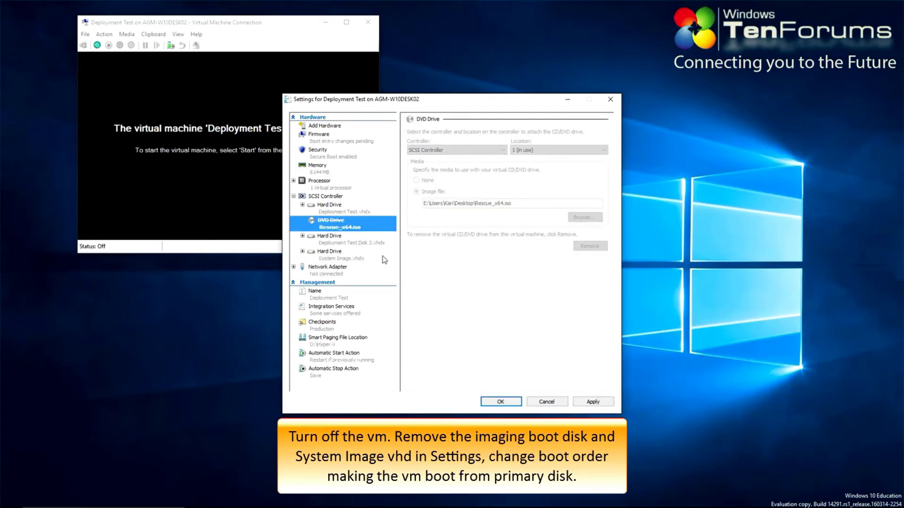
{"action": "left_click", "coordinate": [326, 254]}
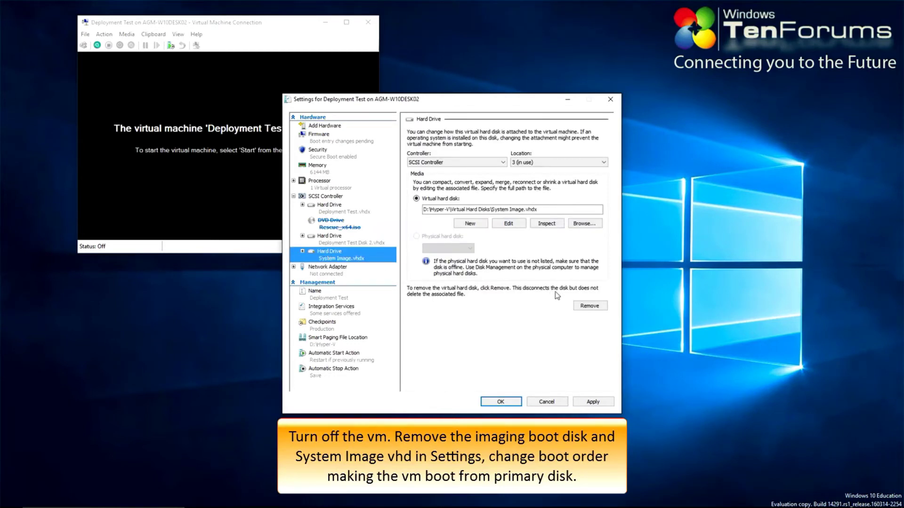
{"action": "left_click", "coordinate": [590, 305]}
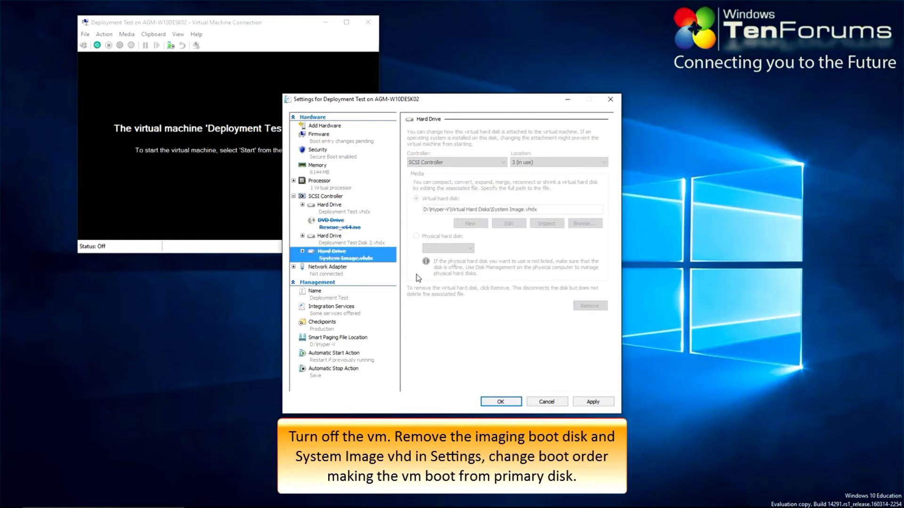
{"action": "left_click", "coordinate": [319, 142]}
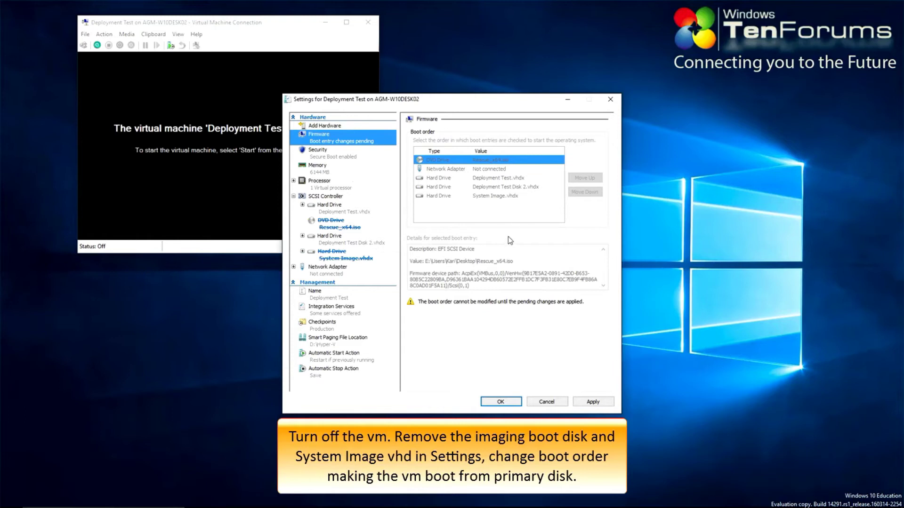
{"action": "left_click", "coordinate": [512, 401]}
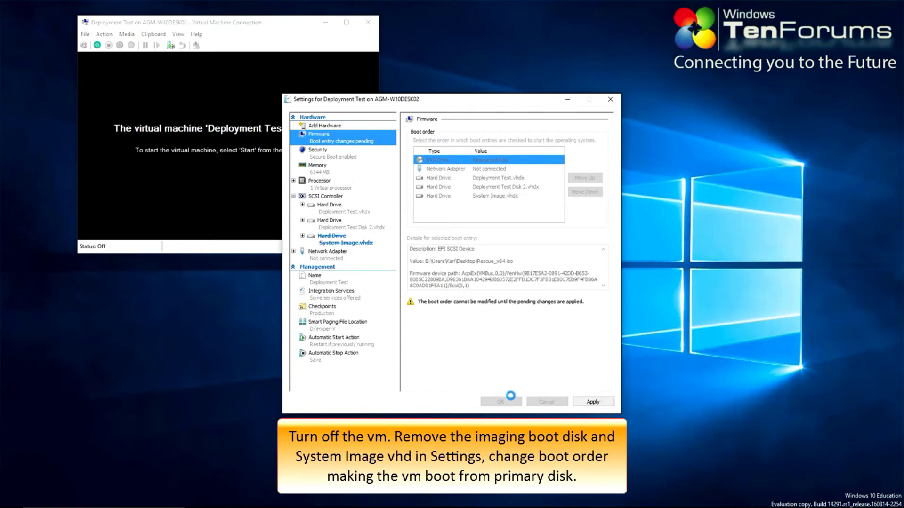
Move the Deployment Test.vhdx hard drive above the network adapter in the virtual machine's firmware boot order and save.
{"action": "left_click", "coordinate": [86, 34]}
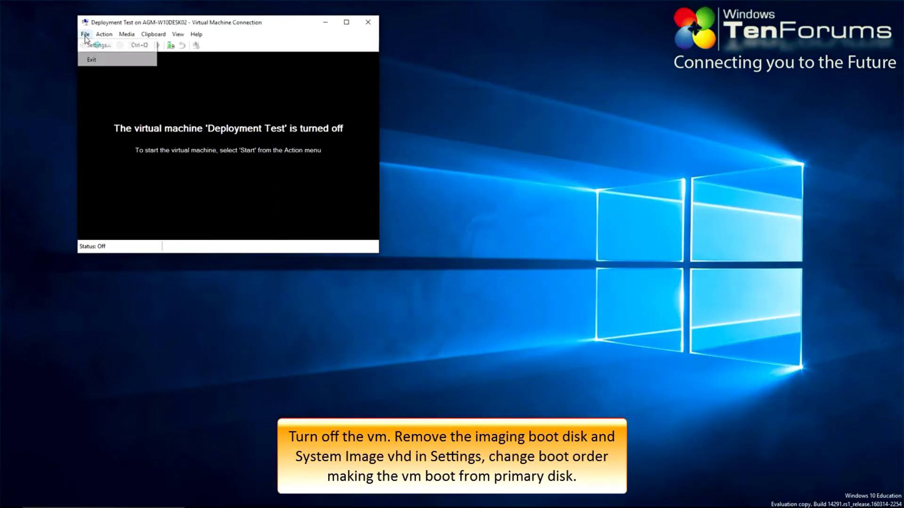
{"action": "left_click", "coordinate": [97, 47]}
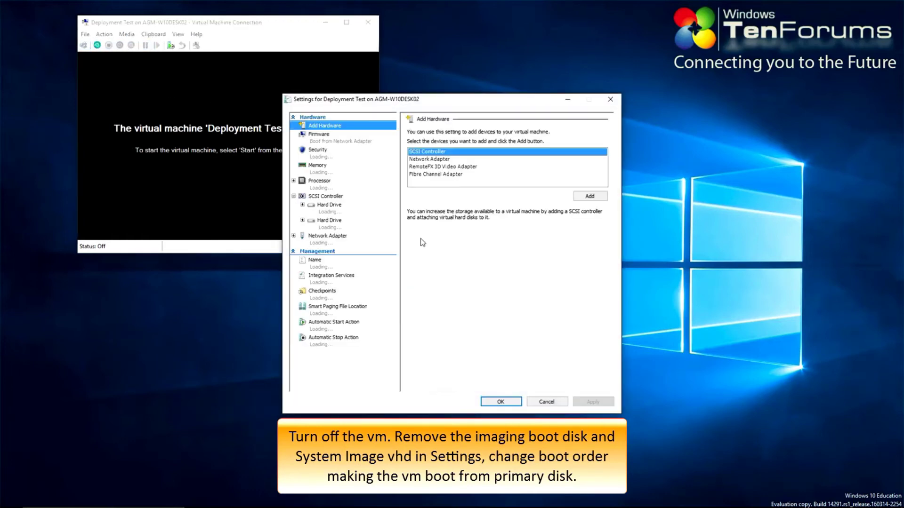
{"action": "left_click", "coordinate": [324, 141]}
{"action": "left_click", "coordinate": [495, 170]}
{"action": "left_click", "coordinate": [585, 177]}
{"action": "left_click", "coordinate": [509, 401]}
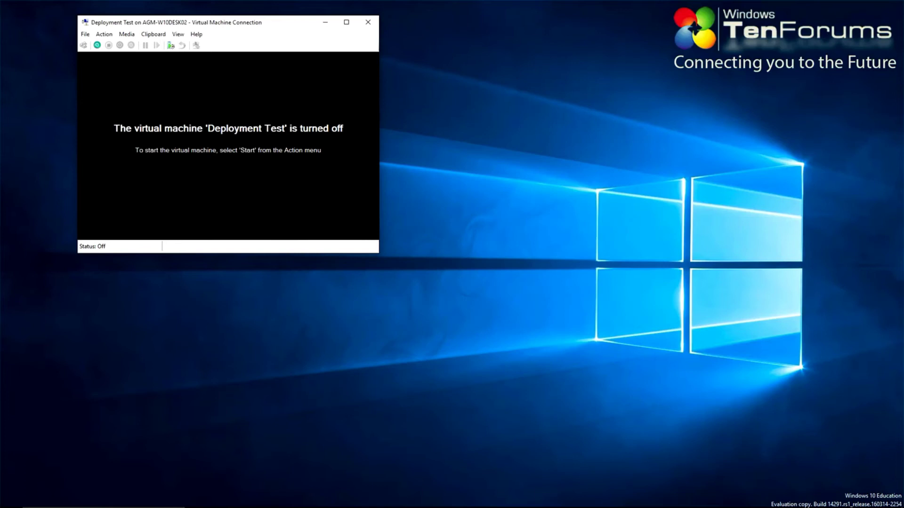
Switch to the Alarms & Clock stopwatch, record a lap, and minimize its window.
{"action": "key", "text": "alt+Tab"}
{"action": "left_click", "coordinate": [406, 307]}
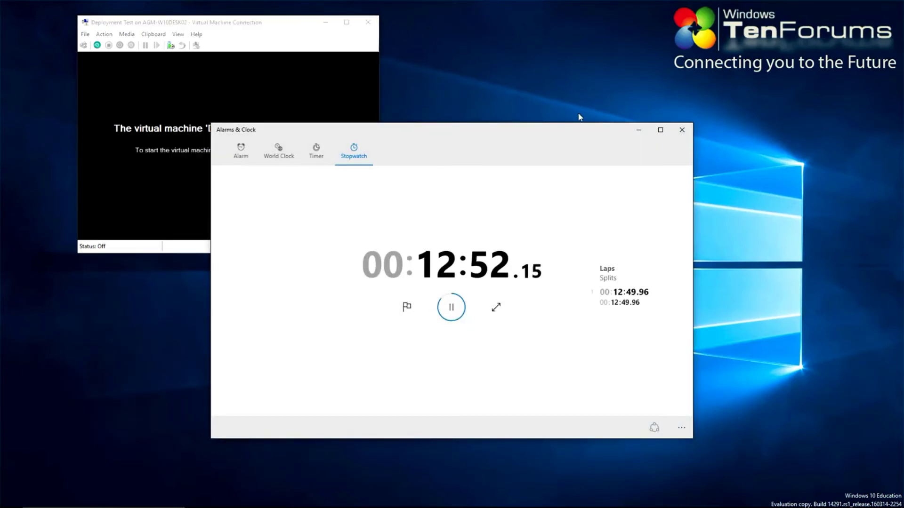
{"action": "left_click", "coordinate": [638, 130]}
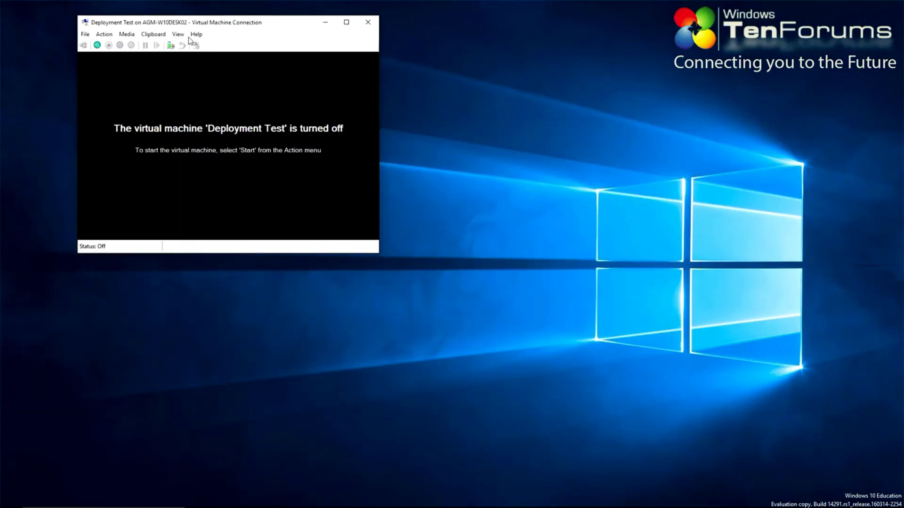
Start the Deployment Test virtual machine and switch its connection window to full screen mode.
{"action": "left_click", "coordinate": [92, 42]}
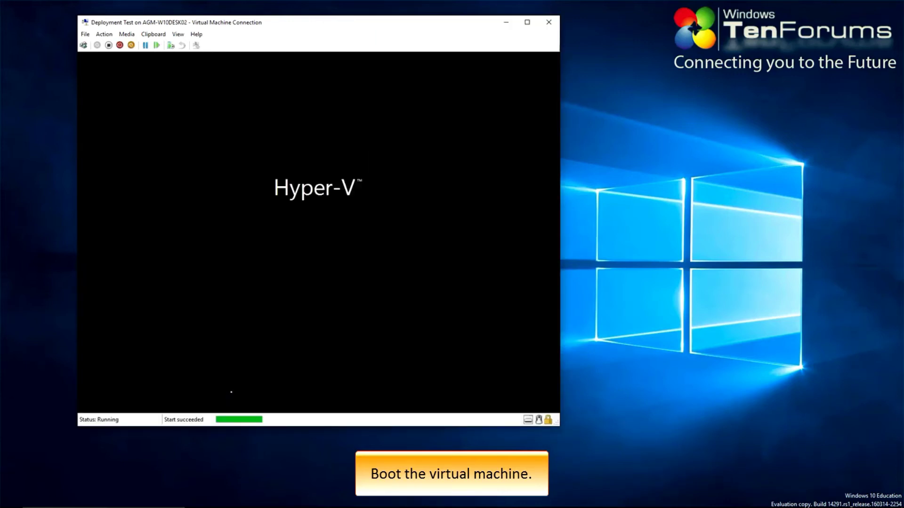
{"action": "left_click", "coordinate": [178, 34]}
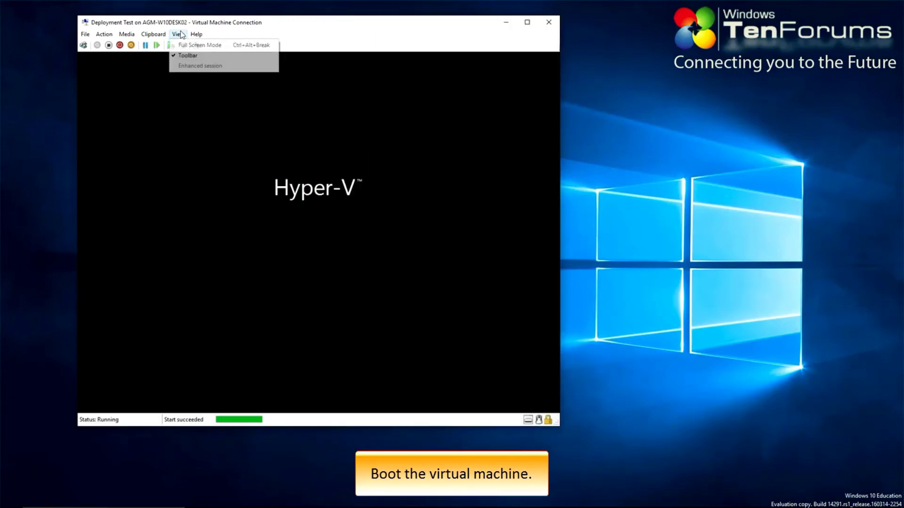
{"action": "left_click", "coordinate": [185, 46]}
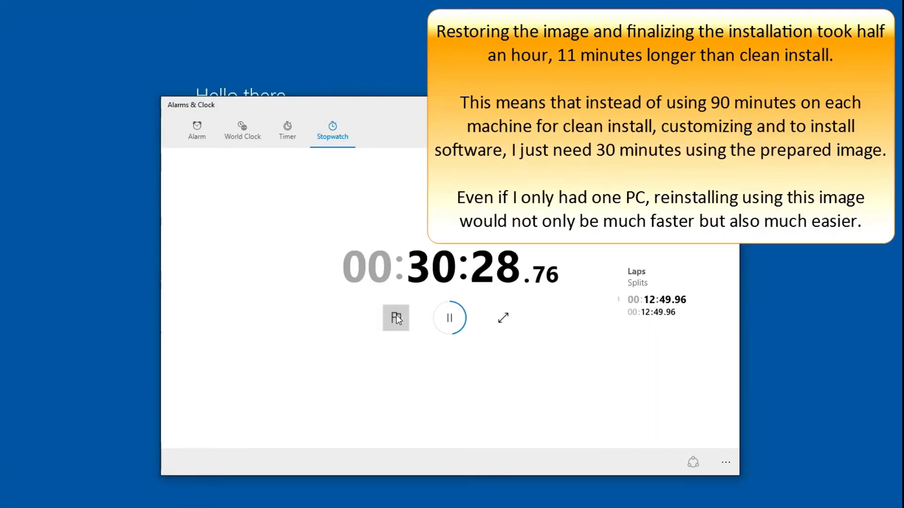
Record another lap on the stopwatch and pause it.
{"action": "left_click", "coordinate": [355, 317]}
{"action": "left_click", "coordinate": [441, 320]}
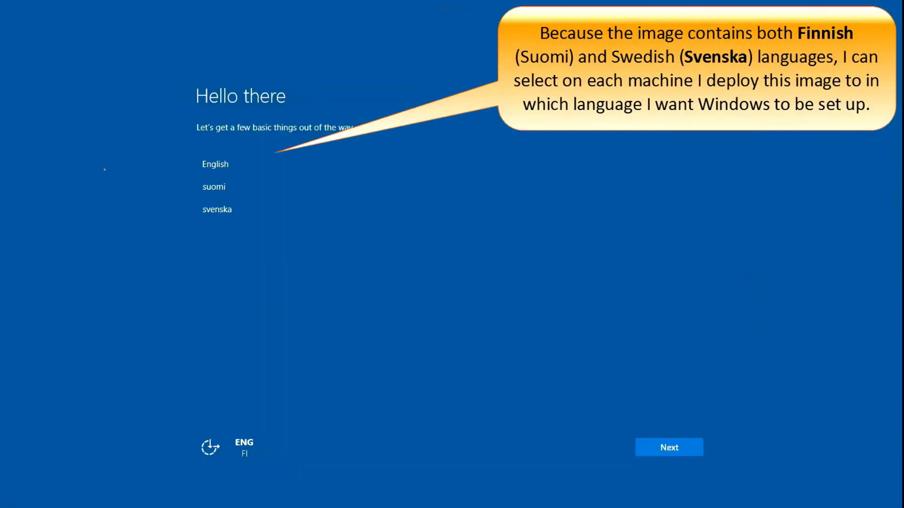
Compare the English, suomi and svenska options in Windows setup, and apply English with its preset region, keyboard and time zone.
{"action": "left_click", "coordinate": [219, 165]}
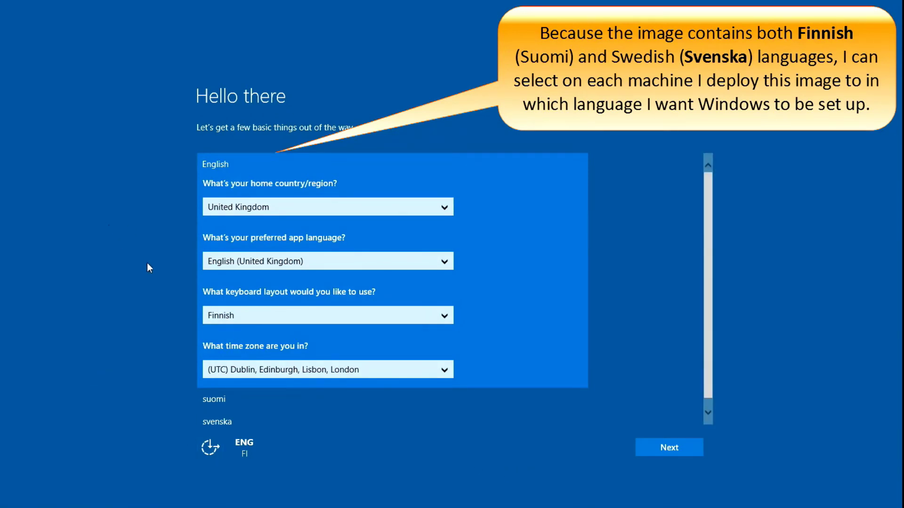
{"action": "left_click", "coordinate": [221, 403]}
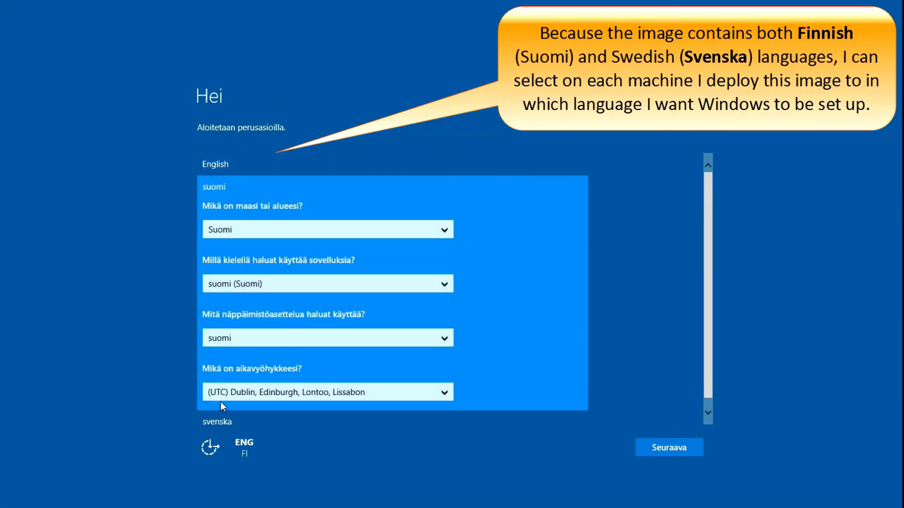
{"action": "left_click", "coordinate": [216, 422]}
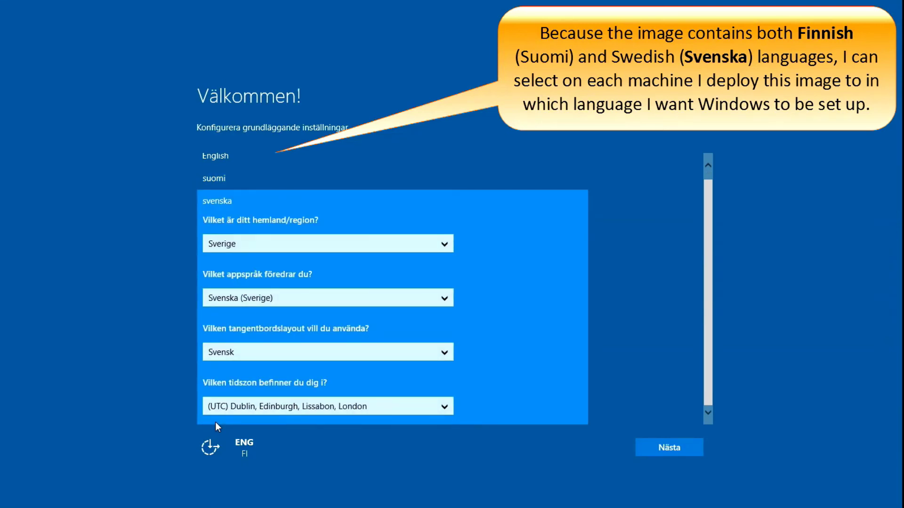
{"action": "left_click", "coordinate": [220, 157]}
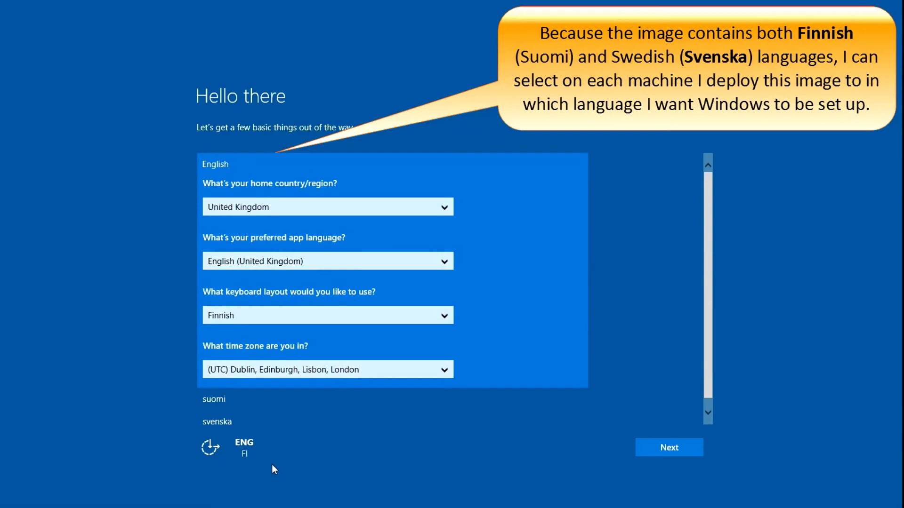
{"action": "left_click", "coordinate": [683, 447]}
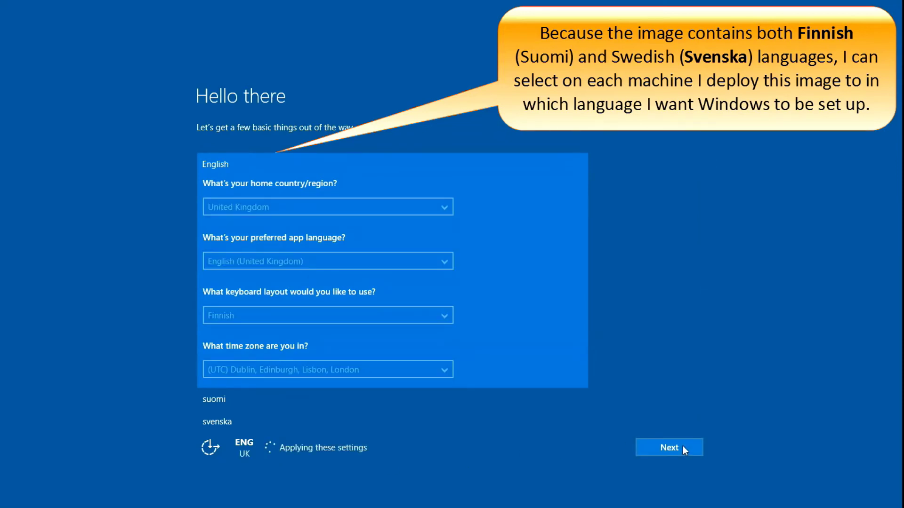
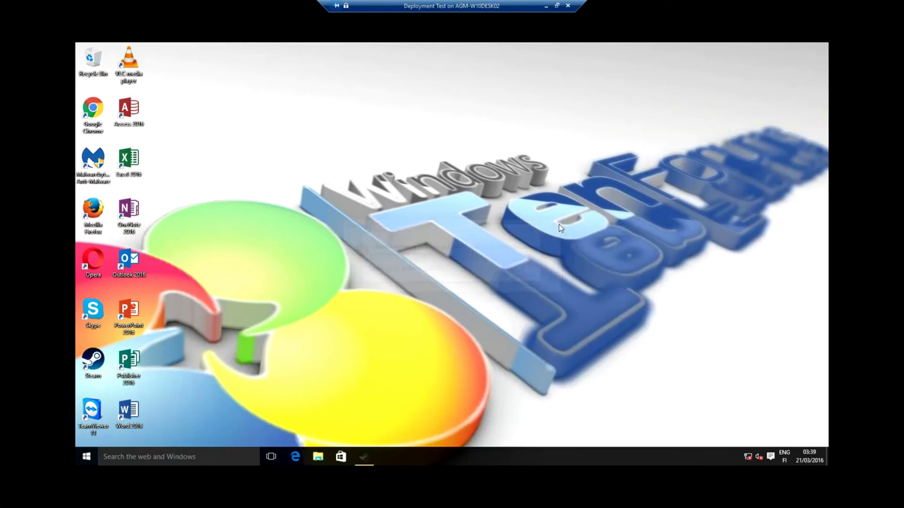
Leave full screen mode and connect the Deployment Test virtual machine's network adapter to a virtual switch.
{"action": "left_click", "coordinate": [557, 5]}
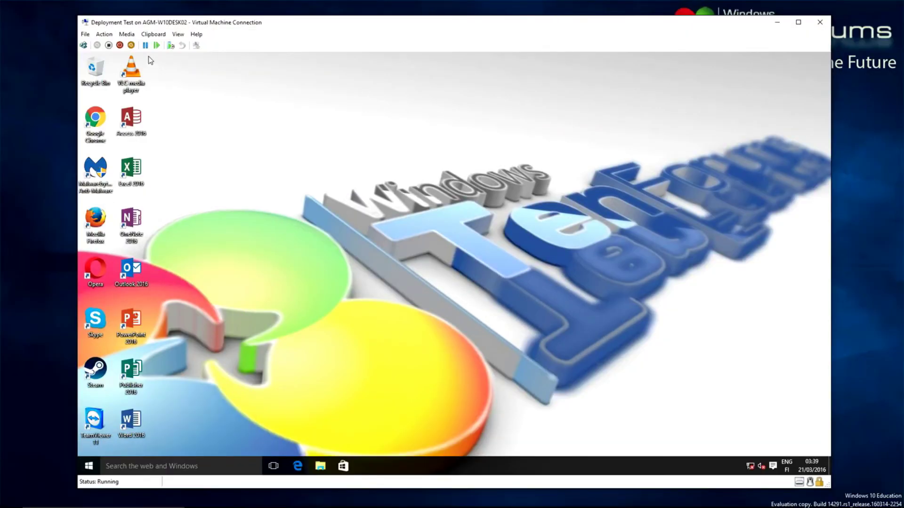
{"action": "left_click", "coordinate": [84, 35]}
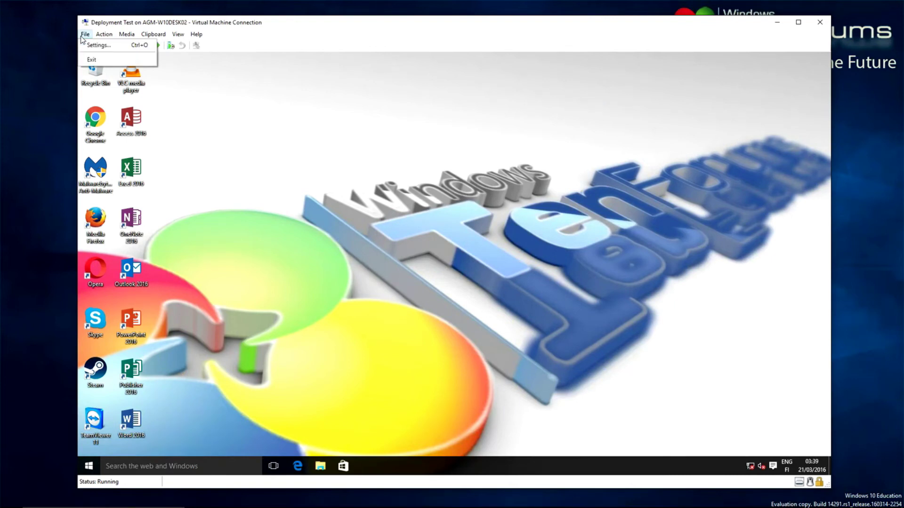
{"action": "left_click", "coordinate": [99, 45]}
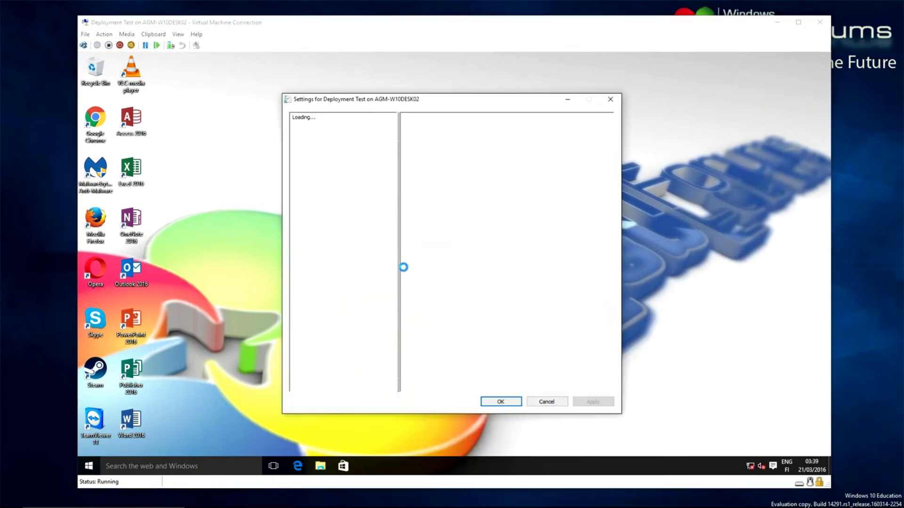
{"action": "left_click", "coordinate": [320, 240]}
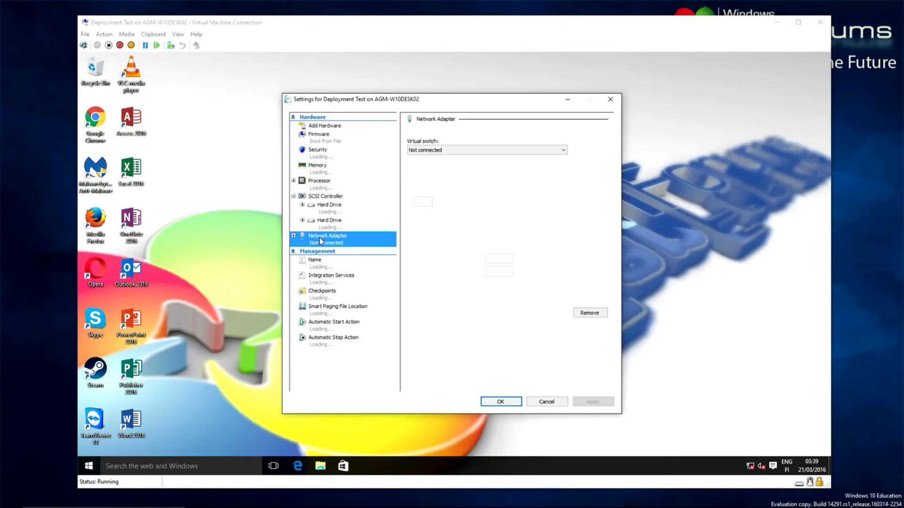
{"action": "left_click", "coordinate": [518, 149]}
{"action": "left_click", "coordinate": [466, 165]}
{"action": "left_click", "coordinate": [483, 401]}
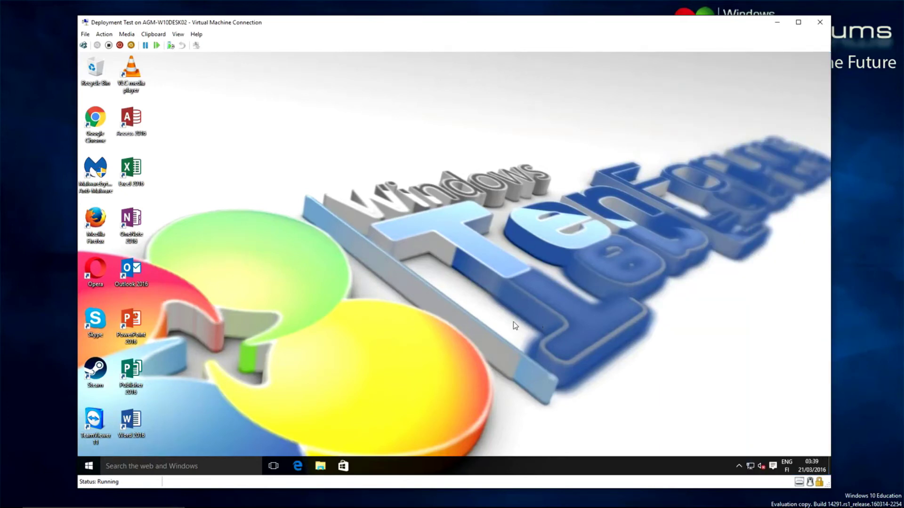
Open the Libraries in the guest's File Explorer and examine the libraries and the folder view settings.
{"action": "left_click", "coordinate": [320, 468]}
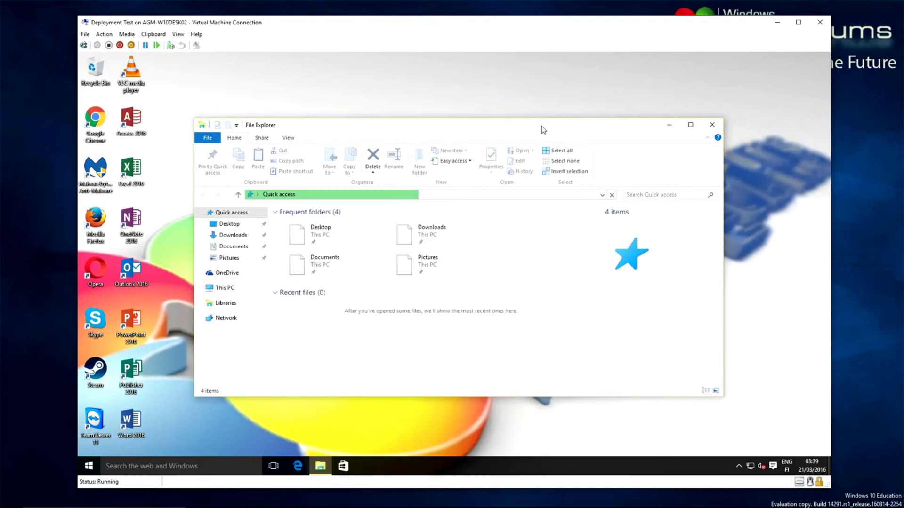
{"action": "left_click", "coordinate": [226, 303]}
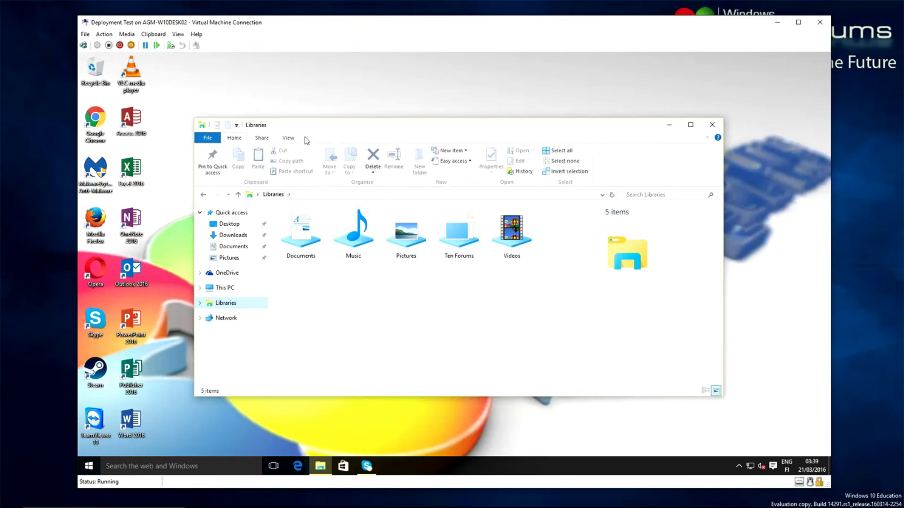
{"action": "left_click", "coordinate": [289, 138]}
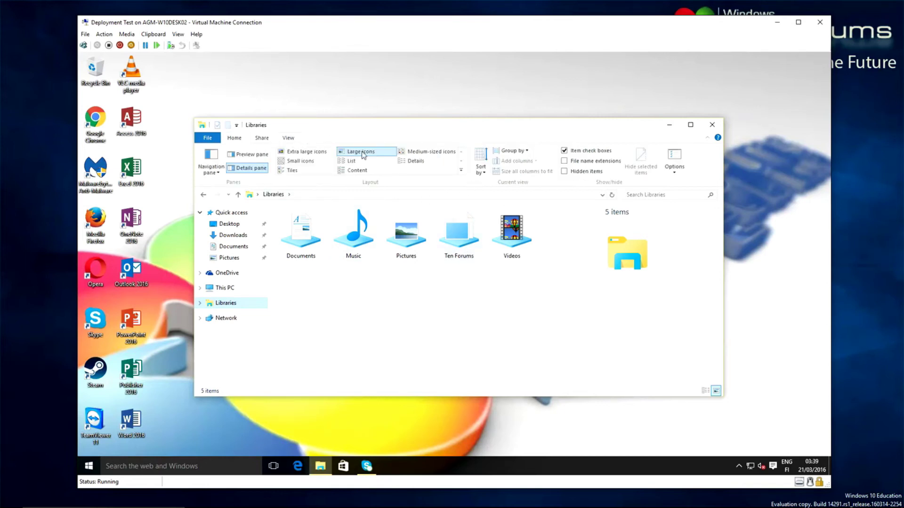
{"action": "left_click", "coordinate": [299, 225]}
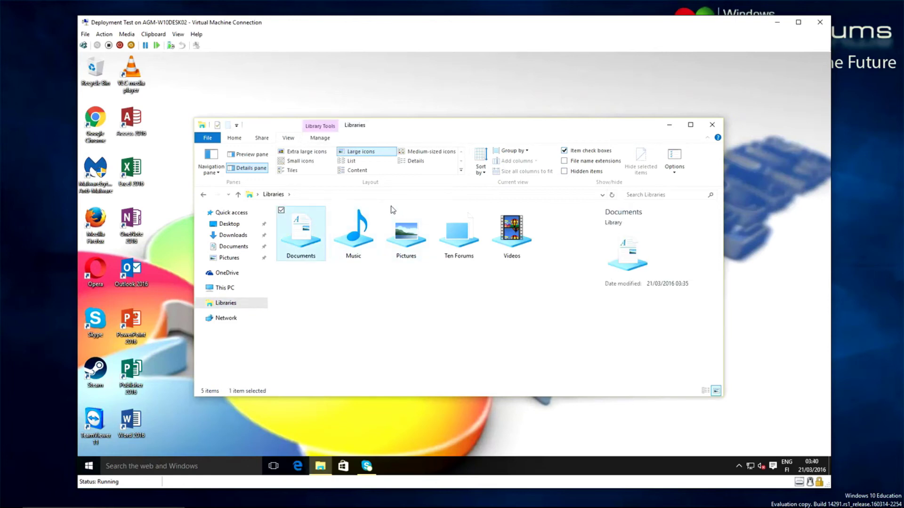
{"action": "left_click", "coordinate": [387, 210]}
Inspect the contents of the System (C:) drive and of the Users folder on the User Profiles (E:) drive.
{"action": "left_click", "coordinate": [229, 289]}
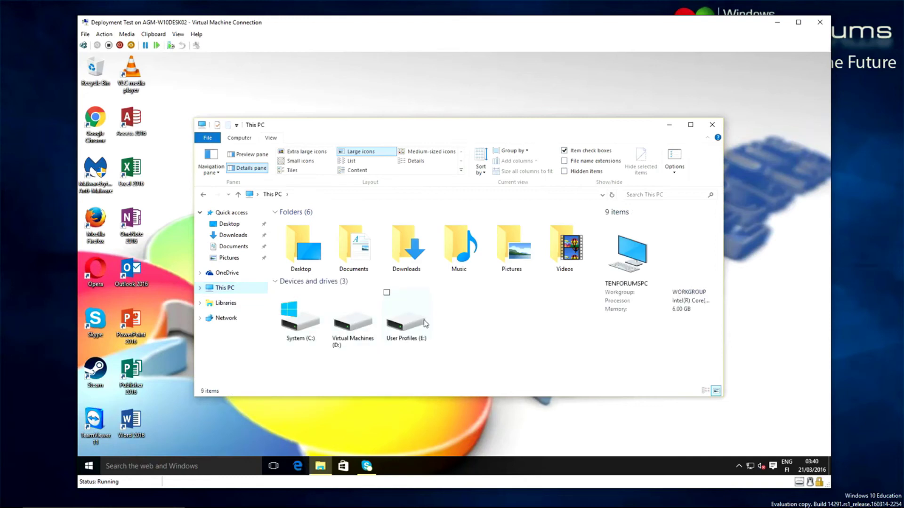
{"action": "double_click", "coordinate": [302, 320]}
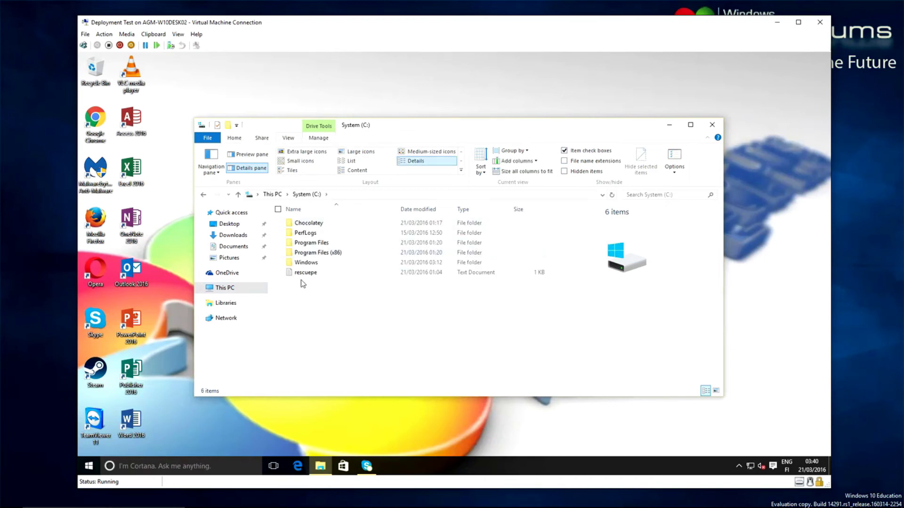
{"action": "left_click", "coordinate": [203, 194]}
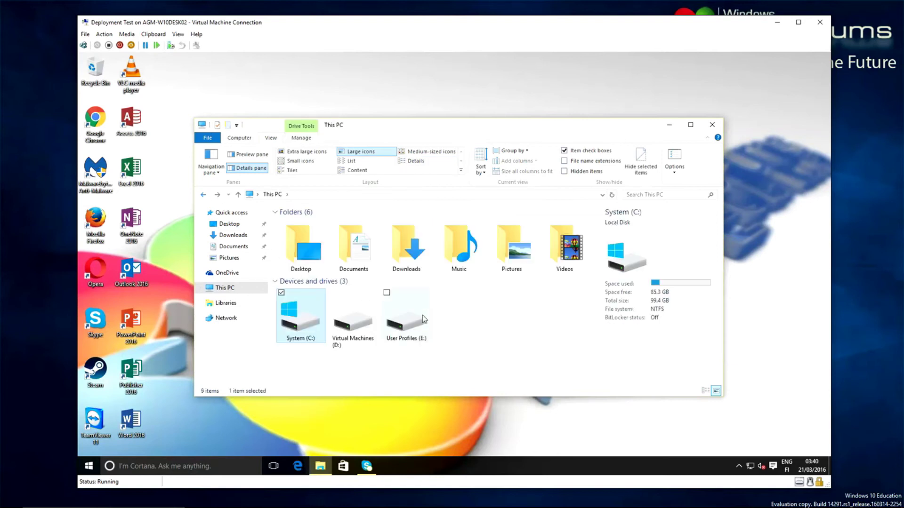
{"action": "double_click", "coordinate": [417, 326]}
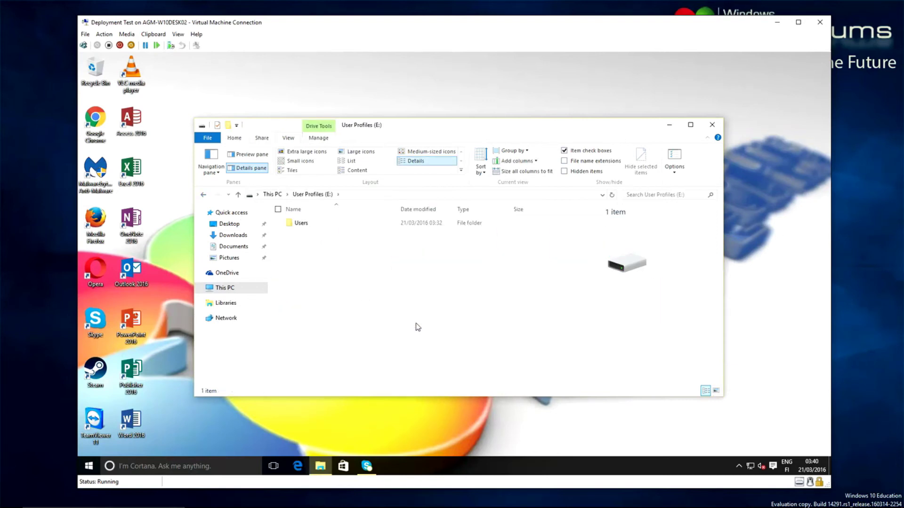
{"action": "double_click", "coordinate": [307, 225]}
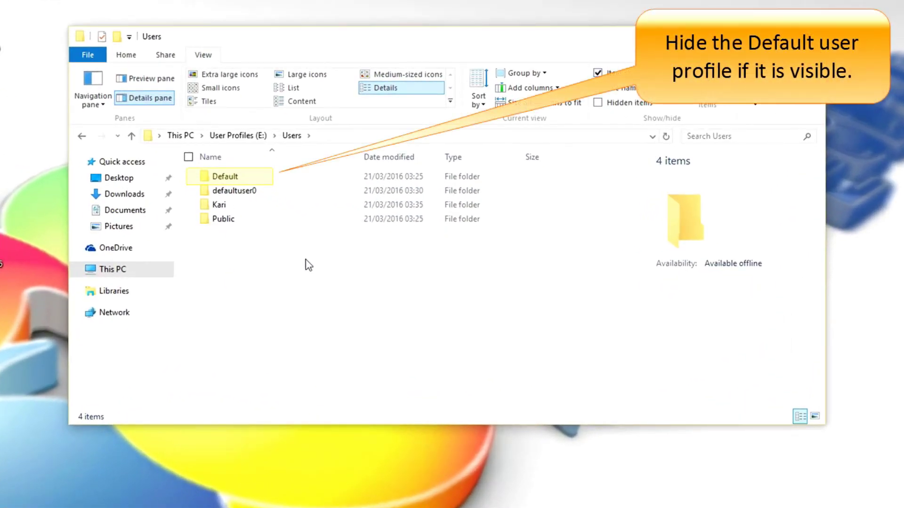
Give the Default folder in E:\Users the Hidden attribute, applied to this folder only, and grant administrator permission.
{"action": "left_click", "coordinate": [248, 178]}
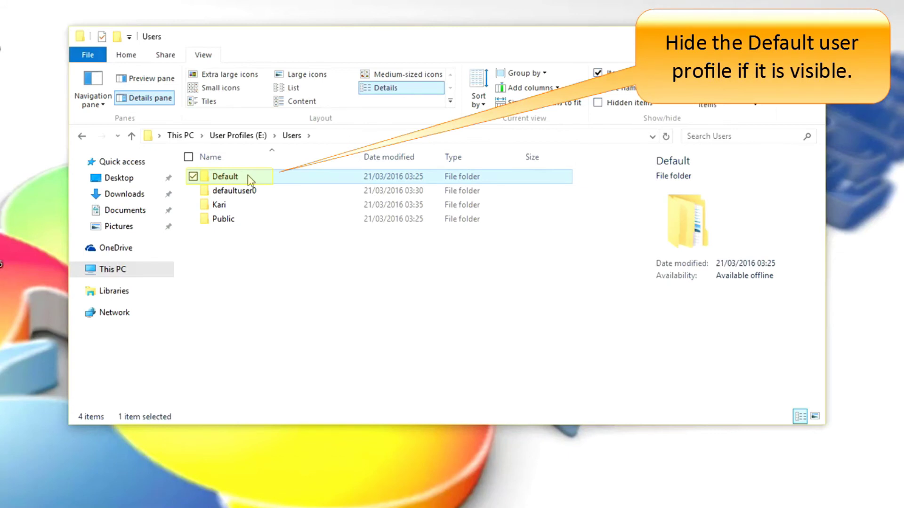
{"action": "right_click", "coordinate": [248, 176]}
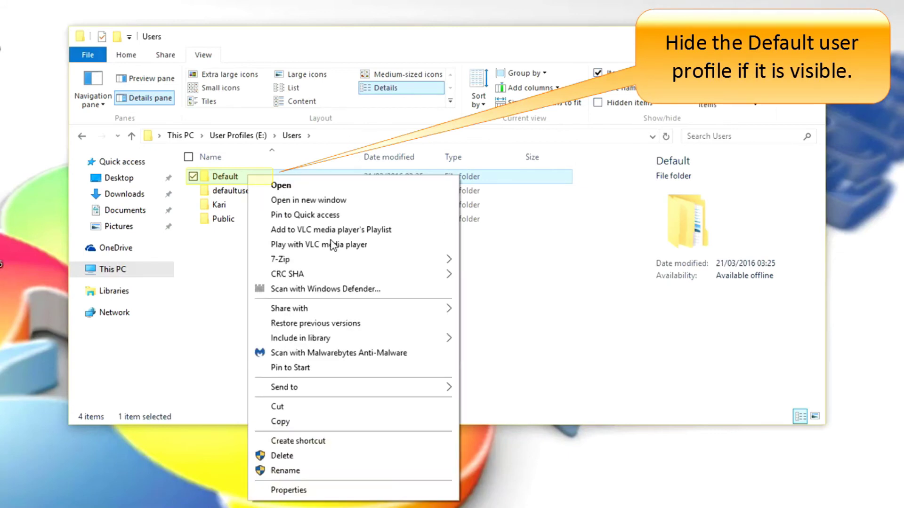
{"action": "left_click", "coordinate": [297, 489]}
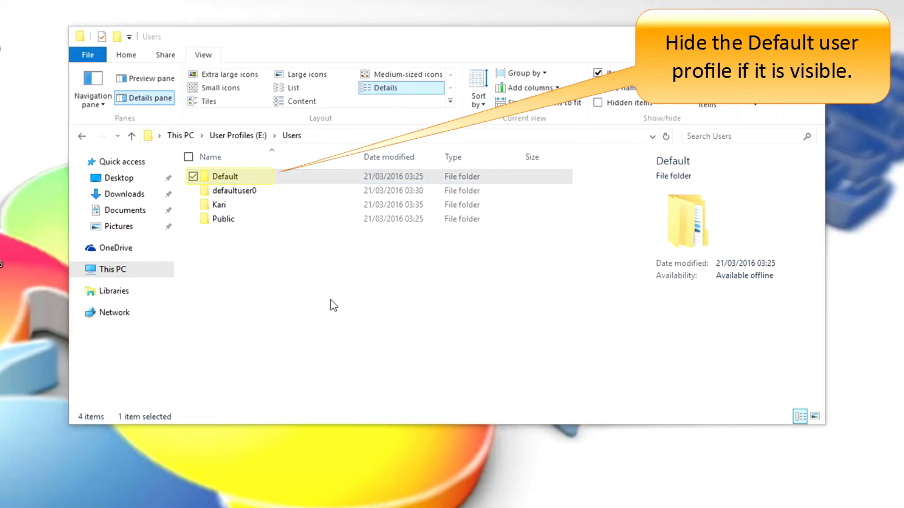
{"action": "key", "text": "alt+Return"}
{"action": "left_click", "coordinate": [320, 401]}
{"action": "left_click", "coordinate": [369, 485]}
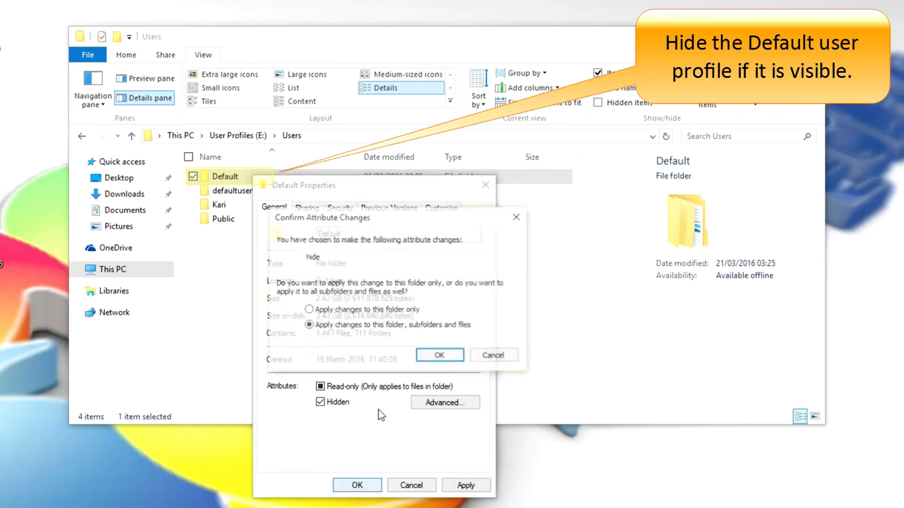
{"action": "left_click", "coordinate": [381, 311]}
{"action": "left_click", "coordinate": [441, 356]}
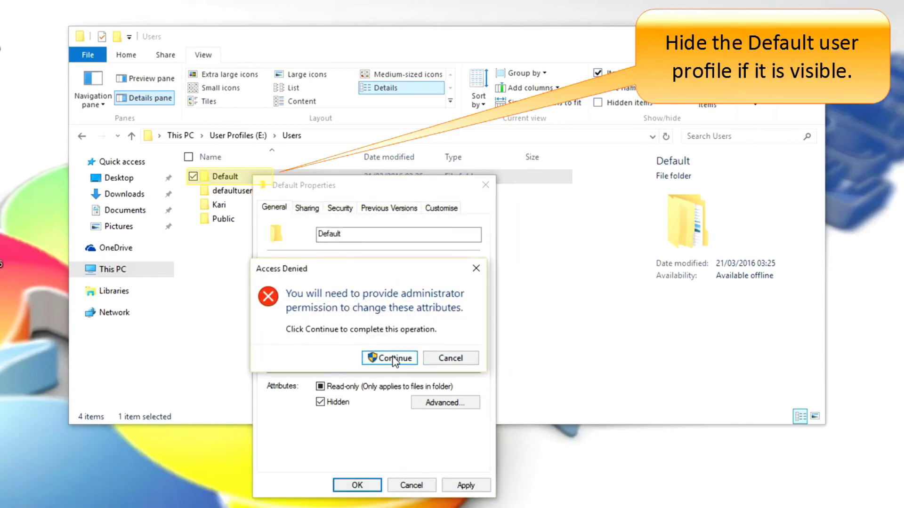
{"action": "left_click", "coordinate": [395, 359]}
{"action": "left_click", "coordinate": [352, 485]}
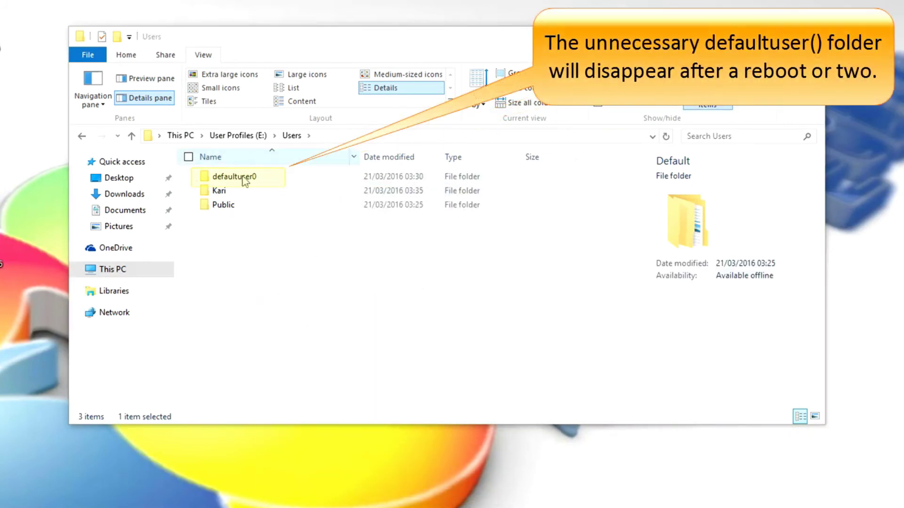
Check the details of the defaultuser0 folder in E:\Users and clear the selection.
{"action": "left_click", "coordinate": [267, 181]}
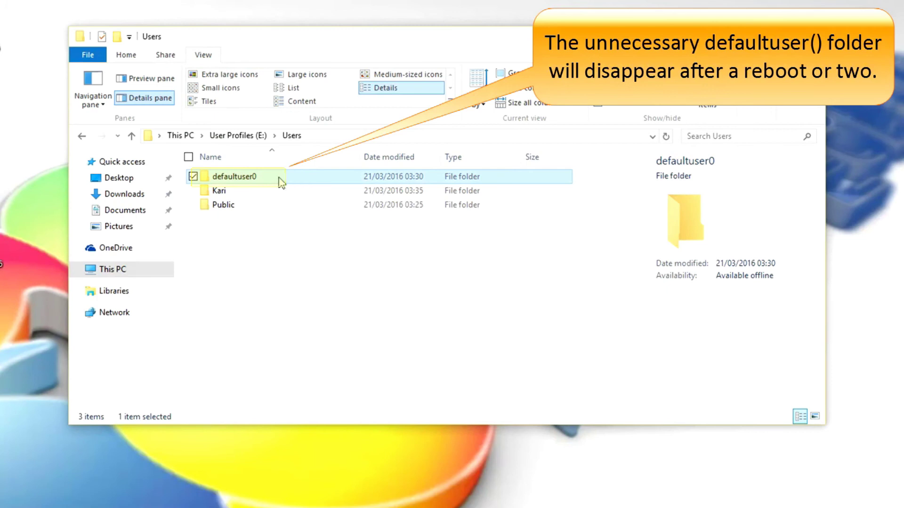
{"action": "mouse_move", "coordinate": [309, 187]}
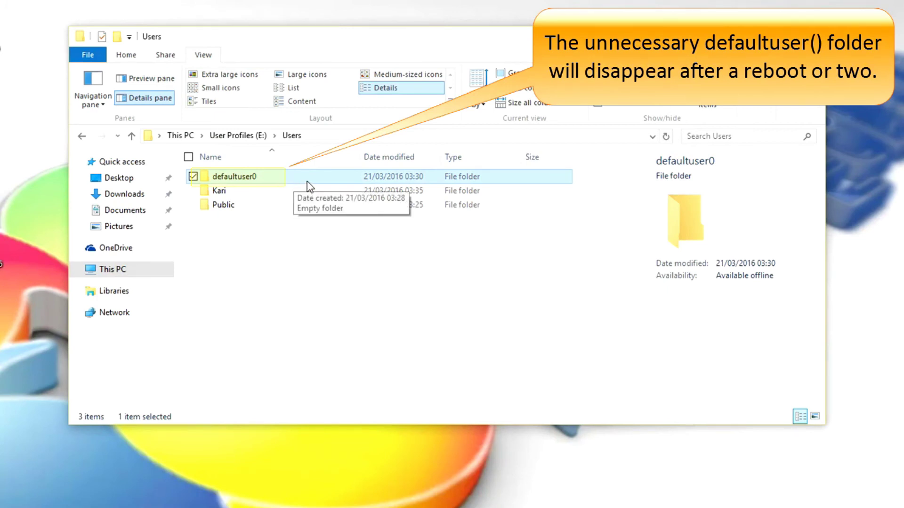
{"action": "left_click", "coordinate": [307, 313]}
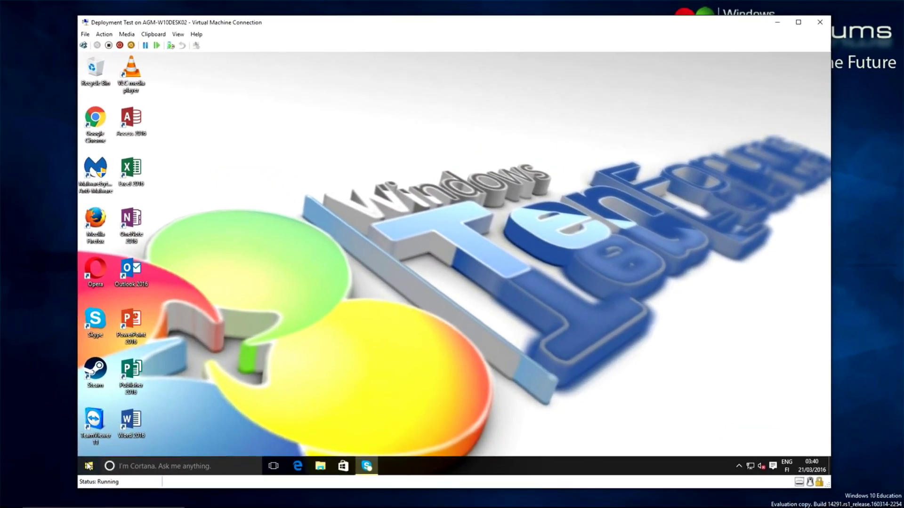
Check the guest's System information and its OEM support details, open the Online support website, and close the browser.
{"action": "right_click", "coordinate": [88, 466]}
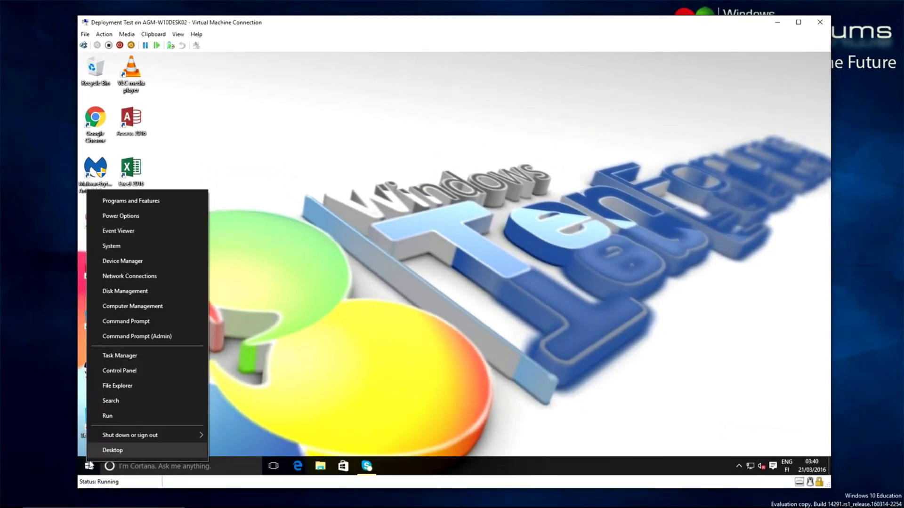
{"action": "left_click", "coordinate": [137, 243]}
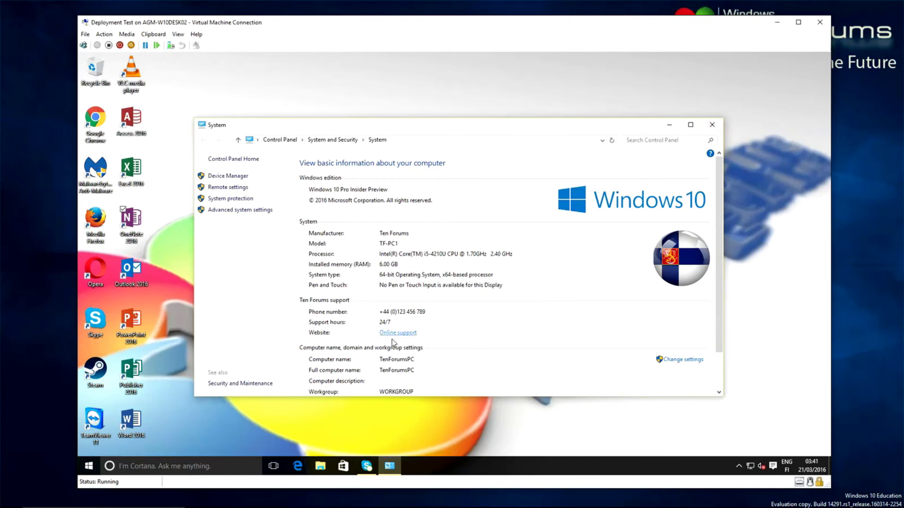
{"action": "left_click", "coordinate": [394, 335]}
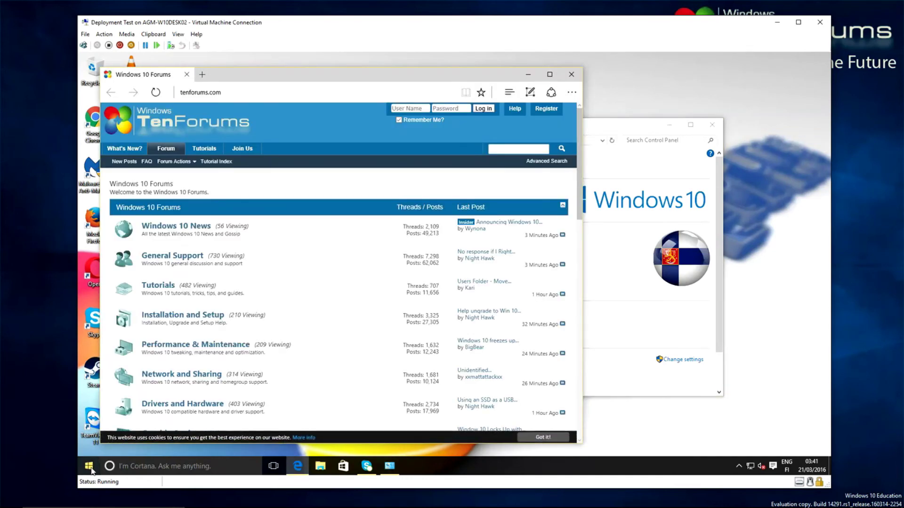
{"action": "left_click", "coordinate": [572, 74]}
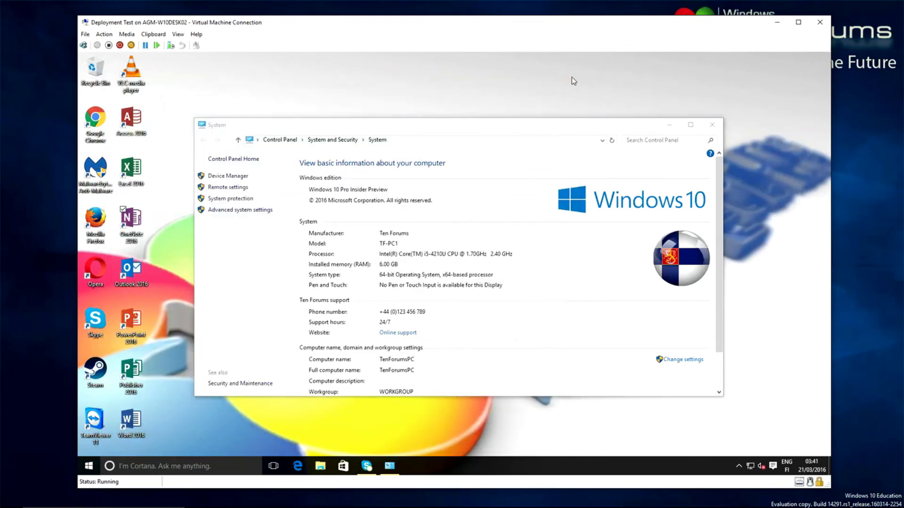
Launch Internet Explorer in the guest by running the command iexplore.
{"action": "right_click", "coordinate": [91, 467]}
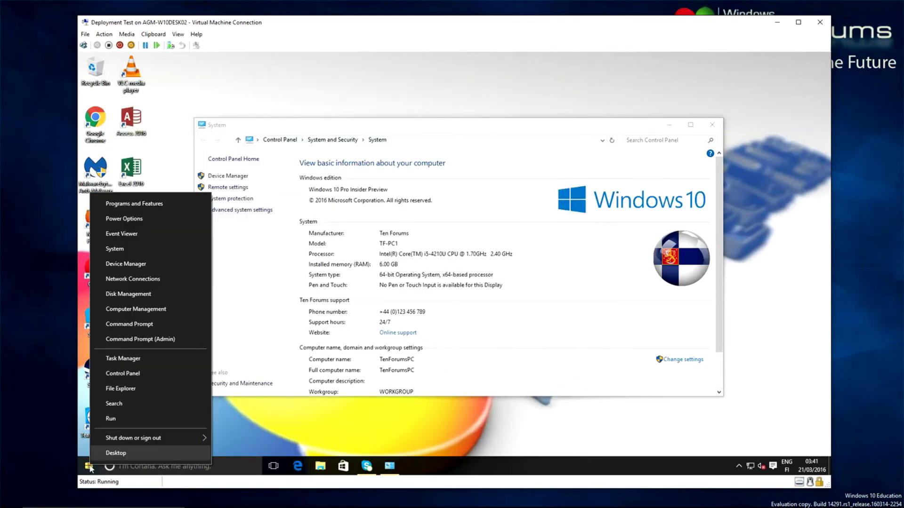
{"action": "left_click", "coordinate": [163, 419]}
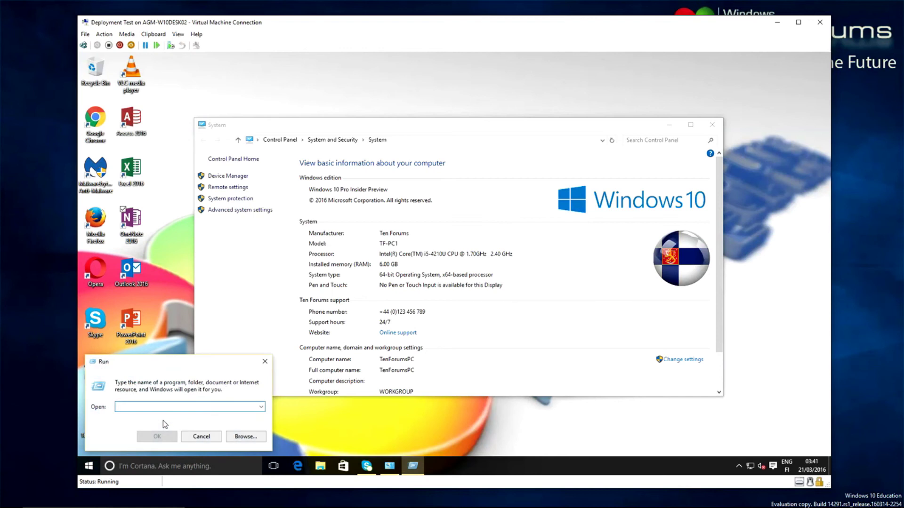
{"action": "type", "text": "iexplore"}
{"action": "key", "text": "Return"}
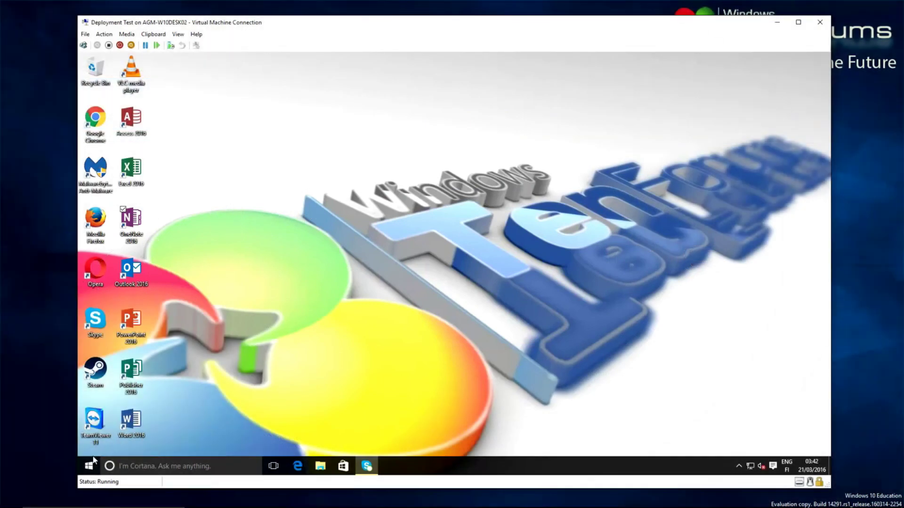
Extend the System (C:) volume in Disk Management by all 153599 MB of unallocated space on Disk 0.
{"action": "key", "text": "super+x"}
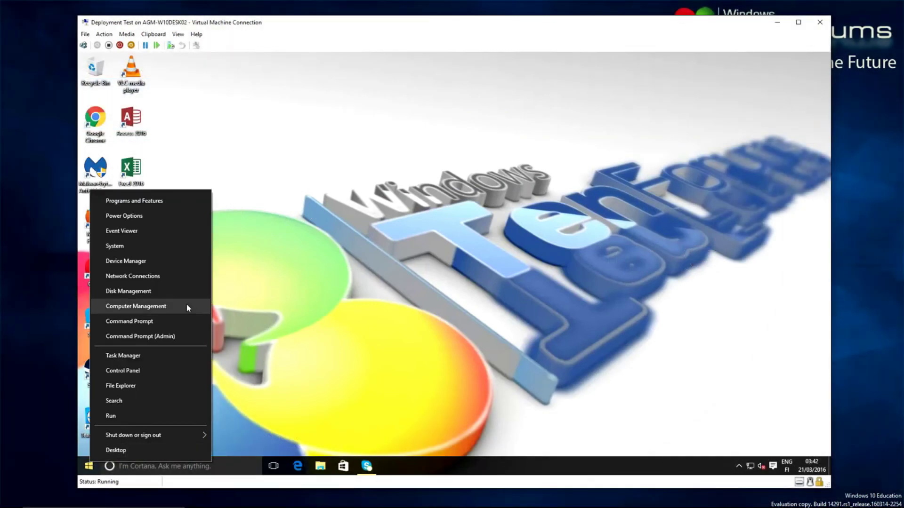
{"action": "left_click", "coordinate": [154, 288]}
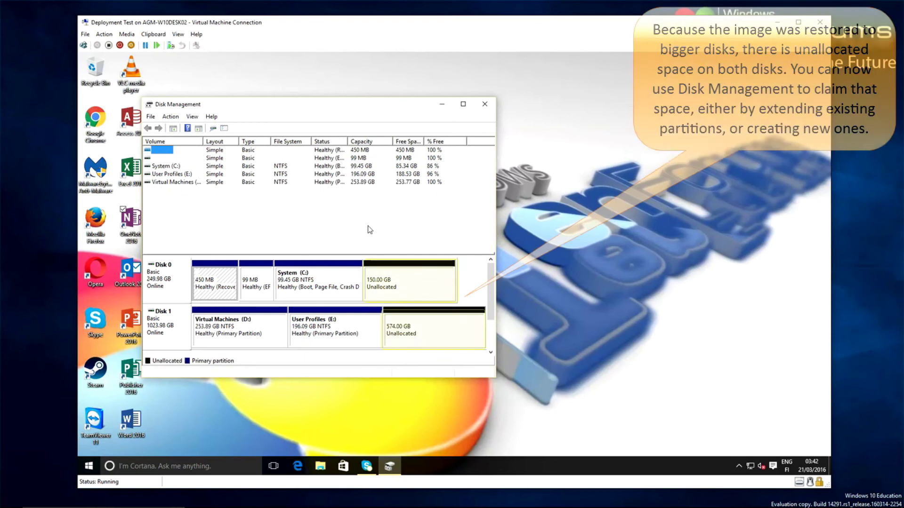
{"action": "left_click", "coordinate": [388, 284]}
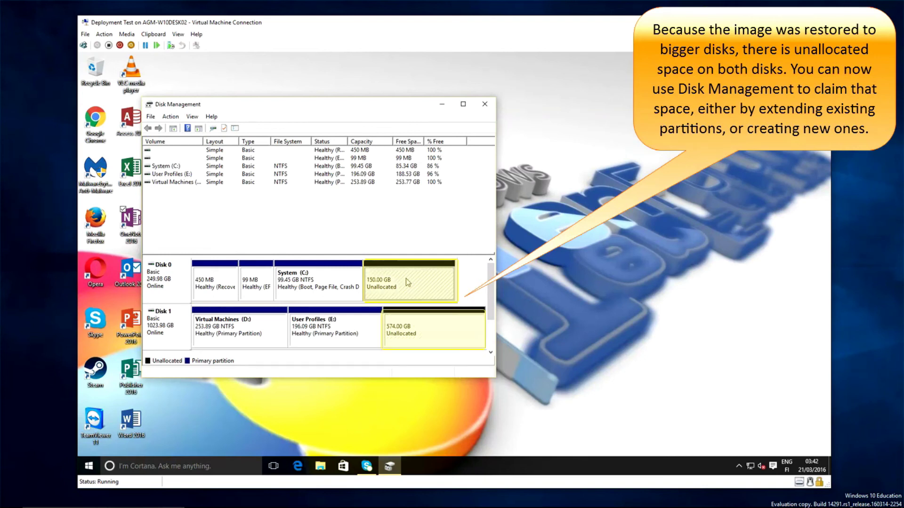
{"action": "right_click", "coordinate": [322, 275]}
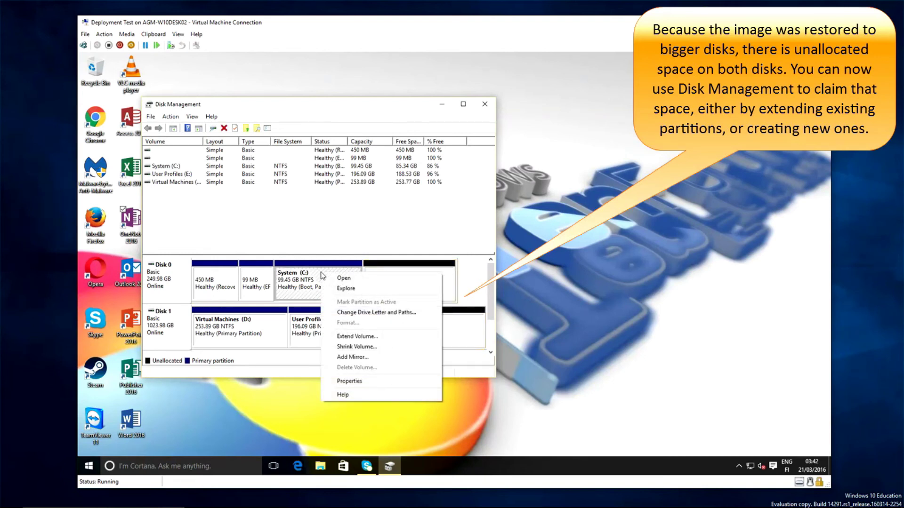
{"action": "left_click", "coordinate": [354, 336]}
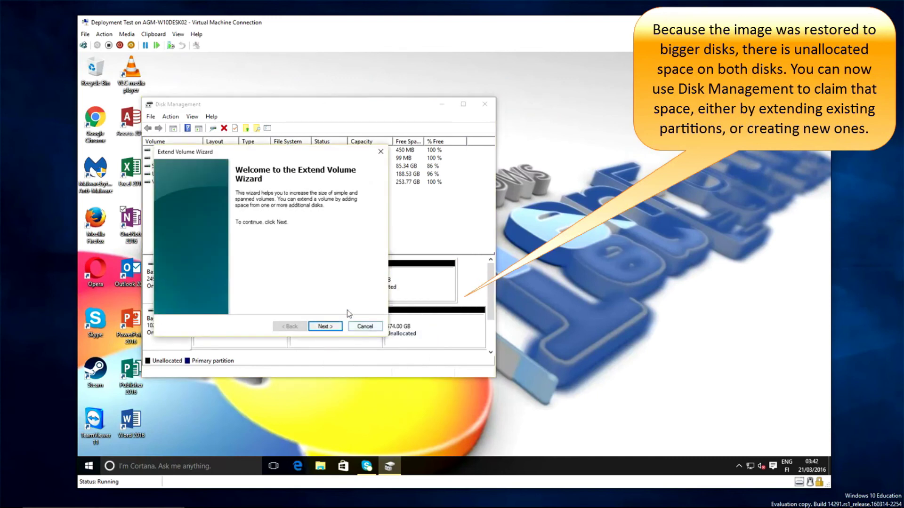
{"action": "left_click", "coordinate": [322, 325]}
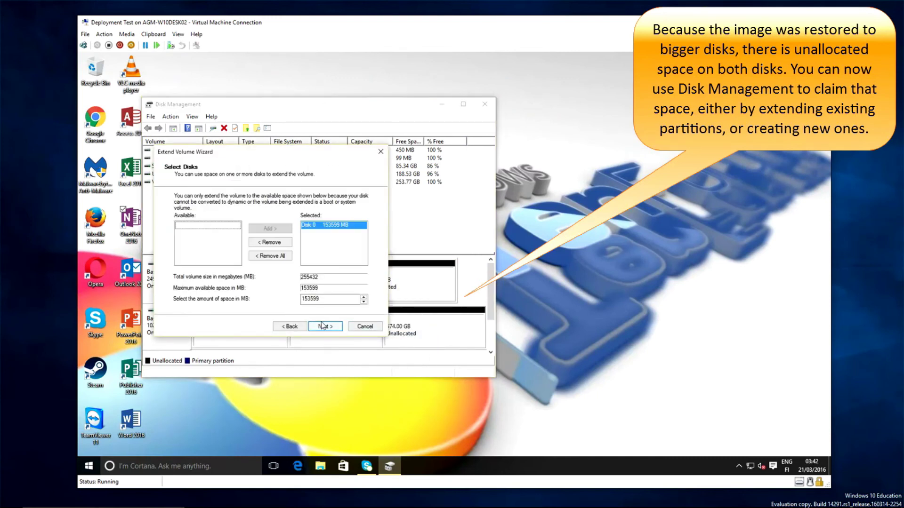
{"action": "left_click", "coordinate": [323, 325]}
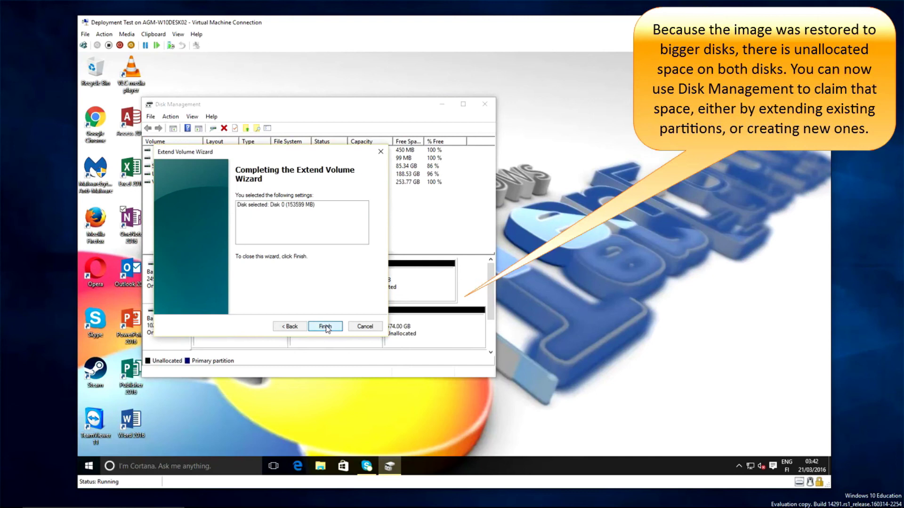
{"action": "left_click", "coordinate": [325, 327]}
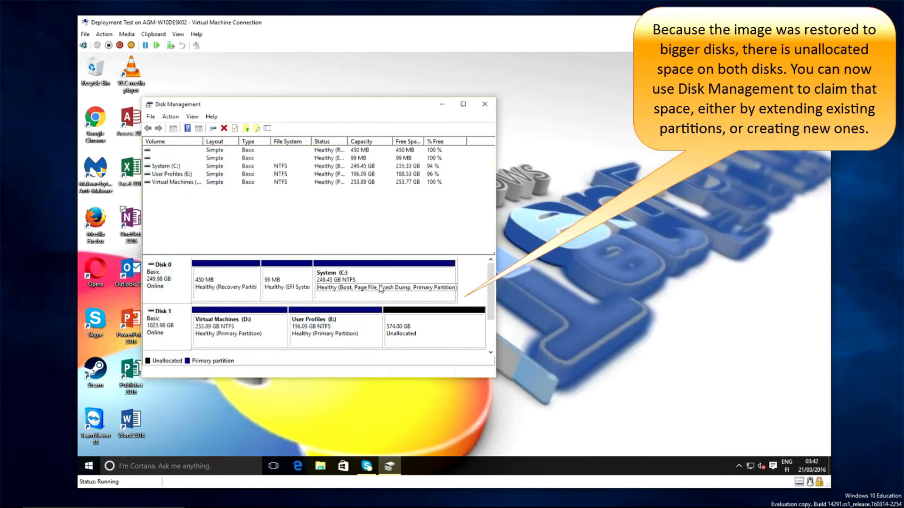
Extend the User Profiles (E:) volume by all 587775 MB of unallocated space on Disk 1 and close Disk Management.
{"action": "left_click", "coordinate": [352, 332]}
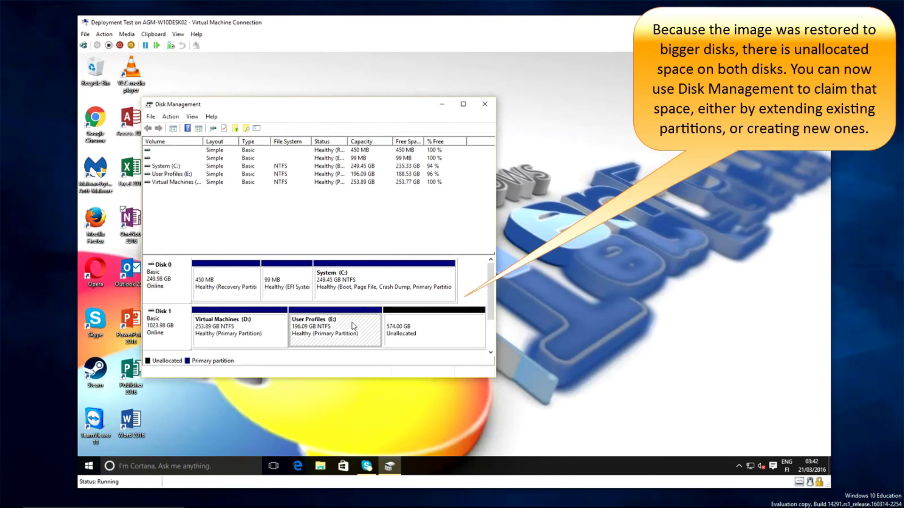
{"action": "right_click", "coordinate": [353, 324]}
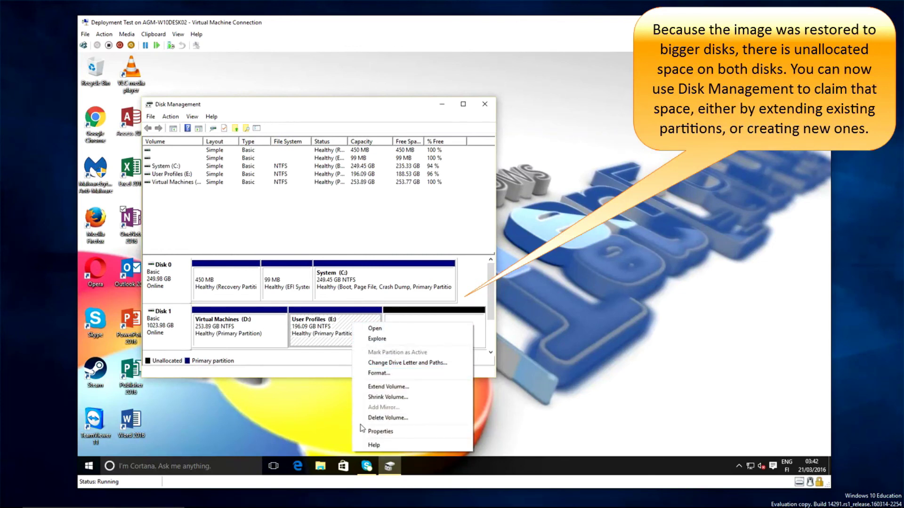
{"action": "left_click", "coordinate": [379, 387]}
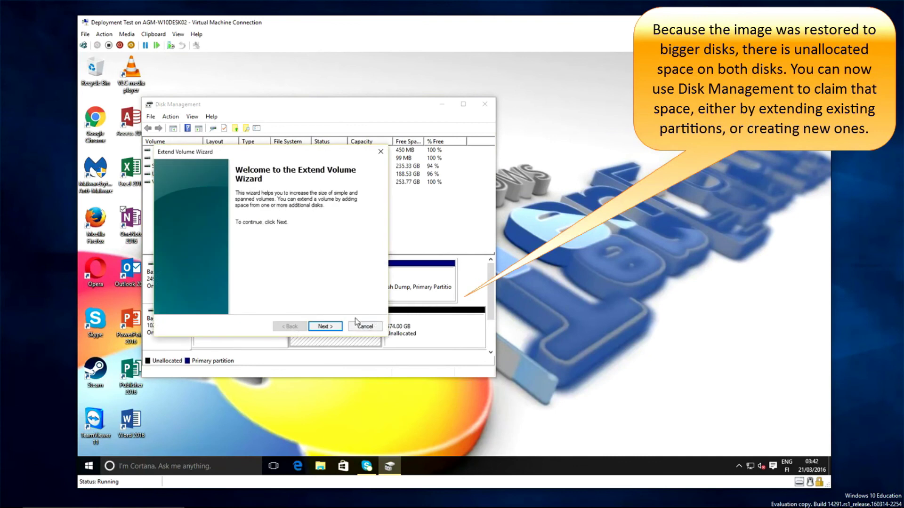
{"action": "left_click", "coordinate": [328, 327]}
{"action": "left_click", "coordinate": [328, 327]}
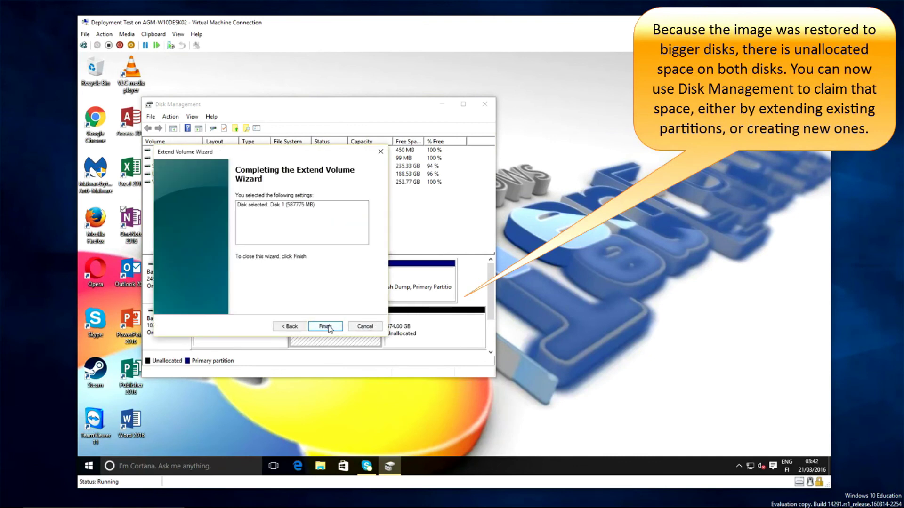
{"action": "left_click", "coordinate": [325, 327]}
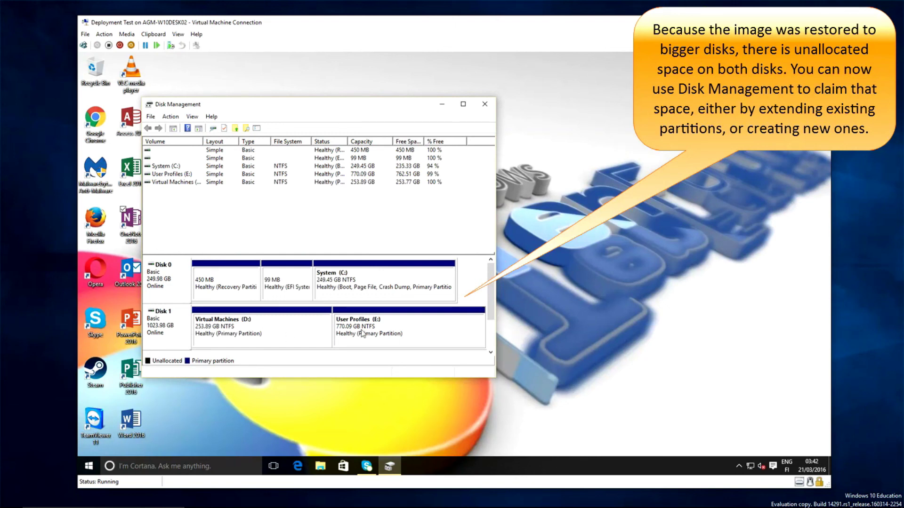
{"action": "left_click", "coordinate": [485, 104]}
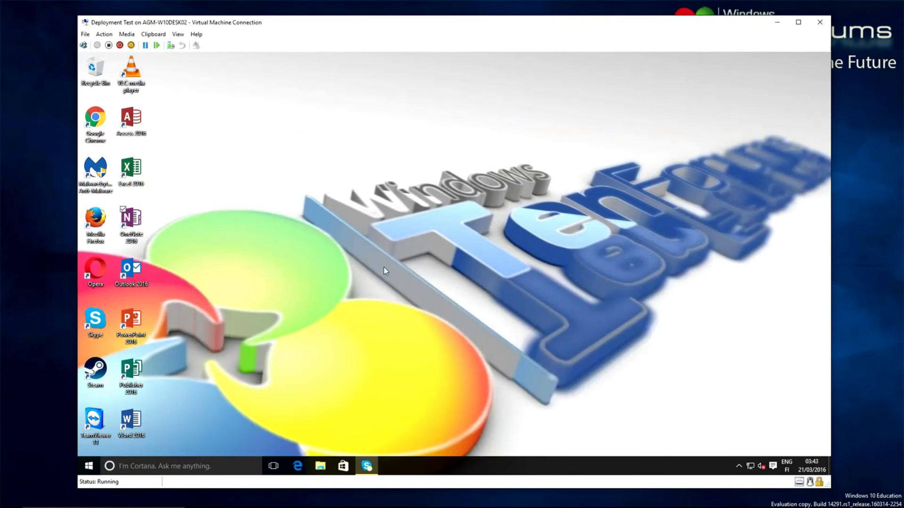
{"action": "left_click", "coordinate": [90, 466]}
{"action": "left_click", "coordinate": [125, 433]}
{"action": "key", "text": "Escape"}
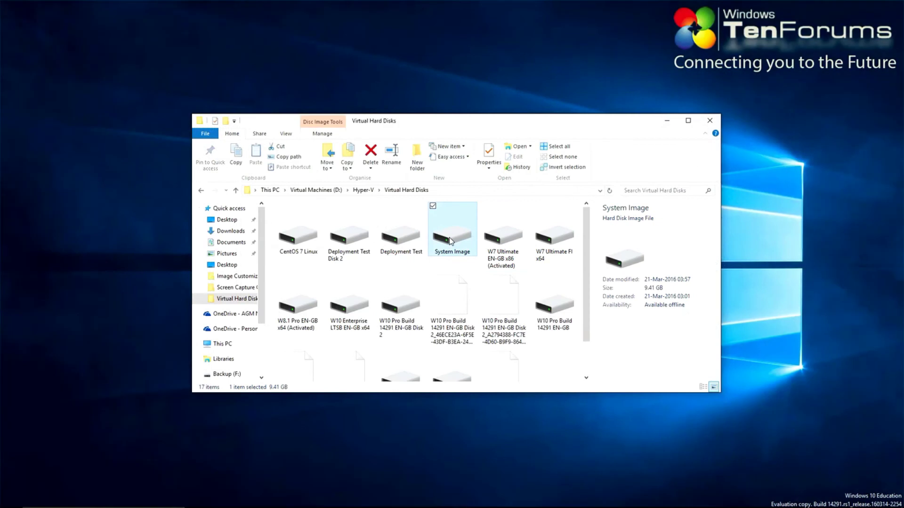
Mount the System Image virtual hard disk on the host and copy 87B95DEA55E64AF0-00-00.mrimg from it to the Desktop.
{"action": "double_click", "coordinate": [450, 242]}
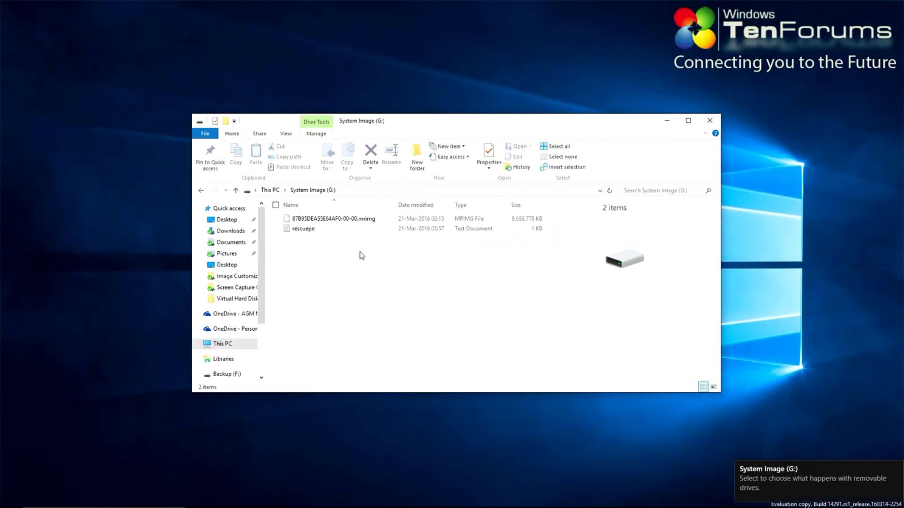
{"action": "left_click", "coordinate": [331, 222]}
{"action": "right_click", "coordinate": [329, 220]}
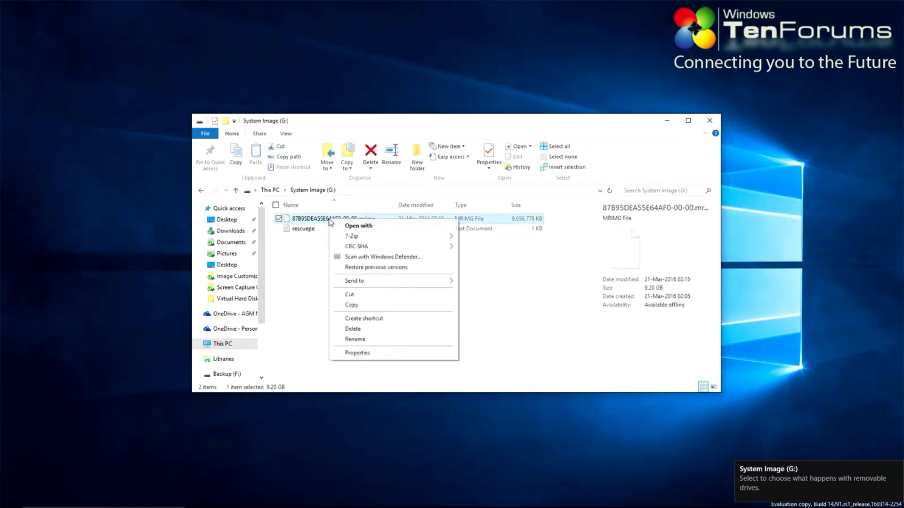
{"action": "left_click", "coordinate": [370, 305]}
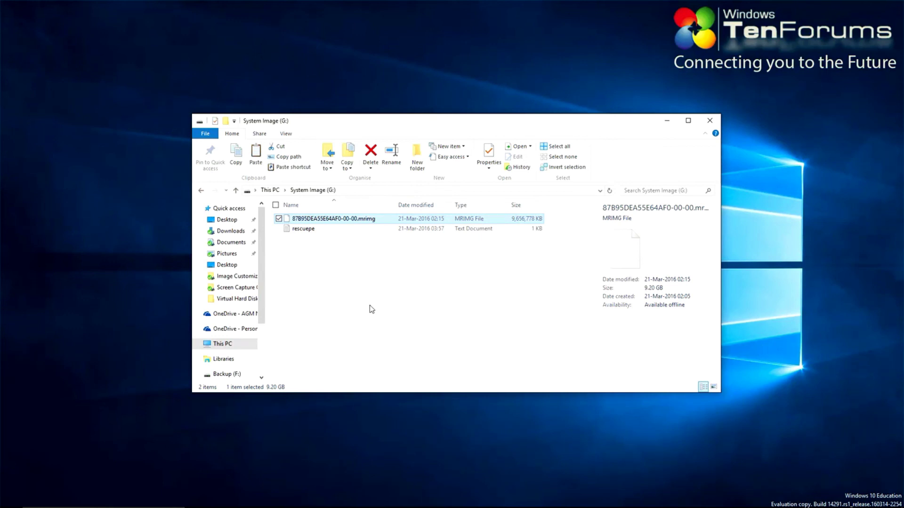
{"action": "left_click", "coordinate": [227, 219]}
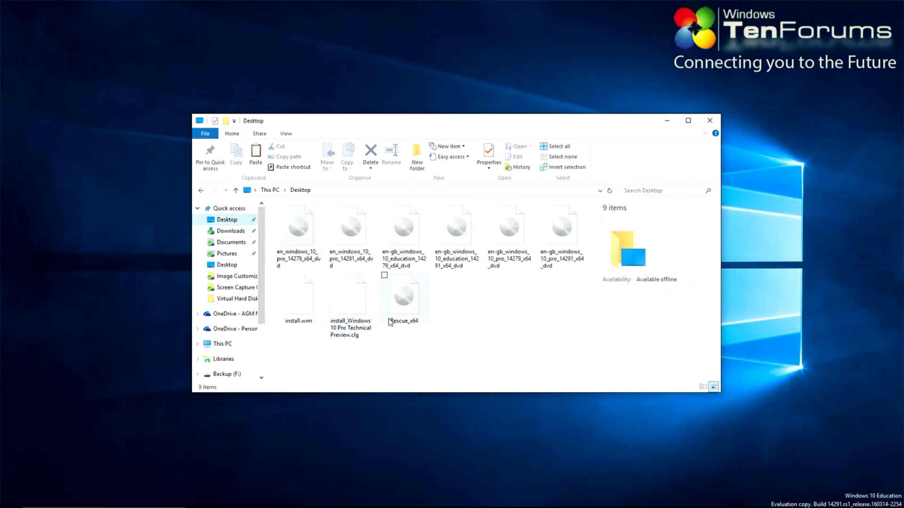
{"action": "right_click", "coordinate": [477, 290]}
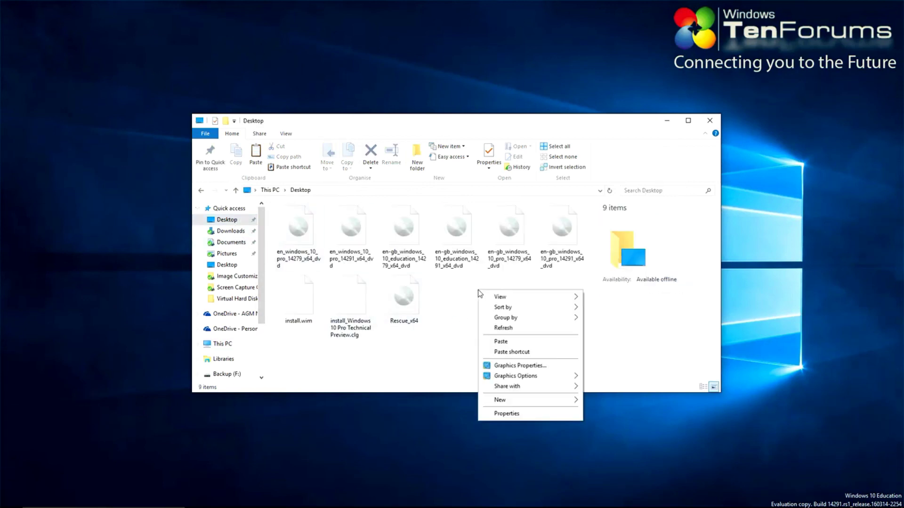
{"action": "left_click", "coordinate": [506, 341]}
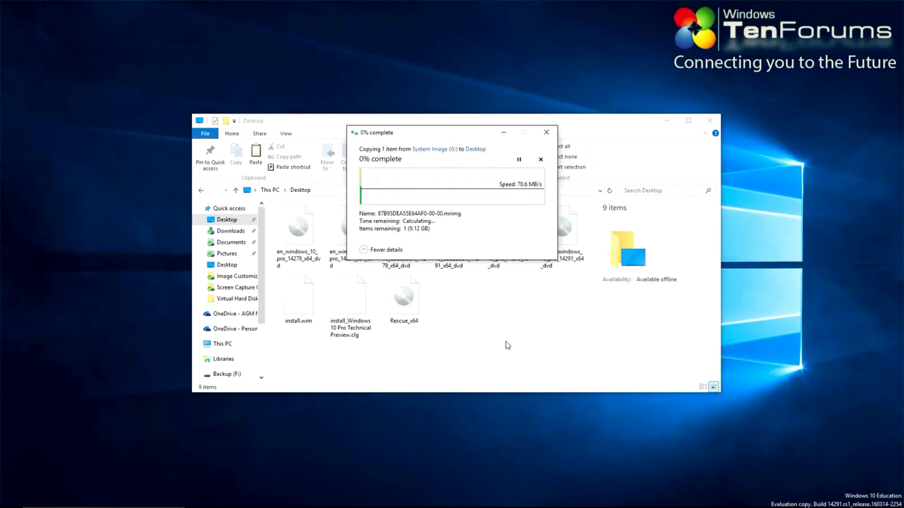